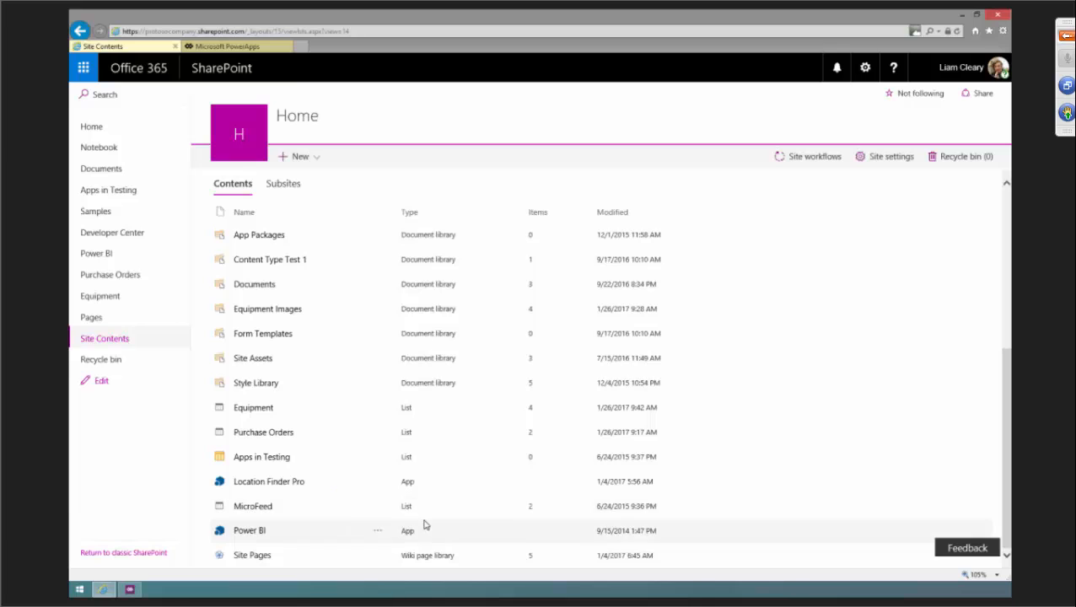
Open the Equipment list from the site navigation and narrow its Title column.
{"action": "scroll", "coordinate": [435, 405], "scroll_direction": "up", "scroll_amount": 3}
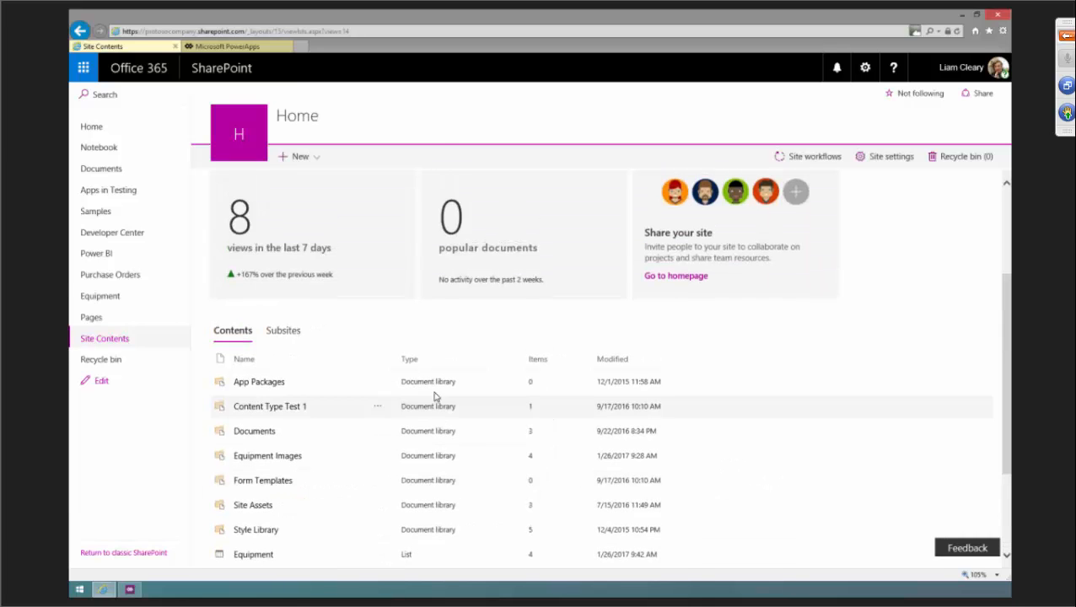
{"action": "left_click", "coordinate": [109, 301]}
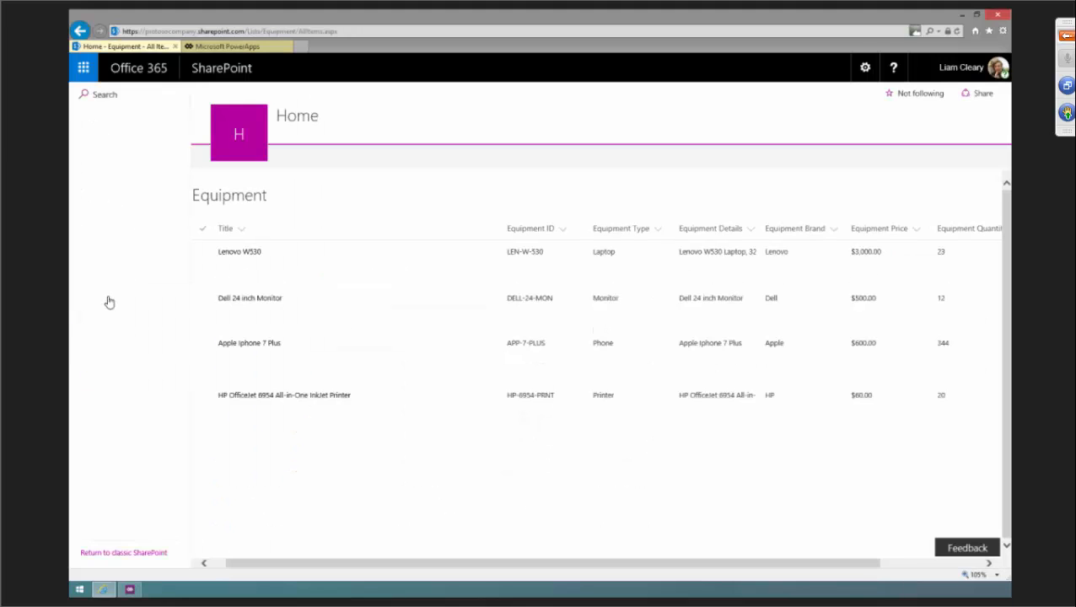
{"action": "right_click", "coordinate": [486, 243]}
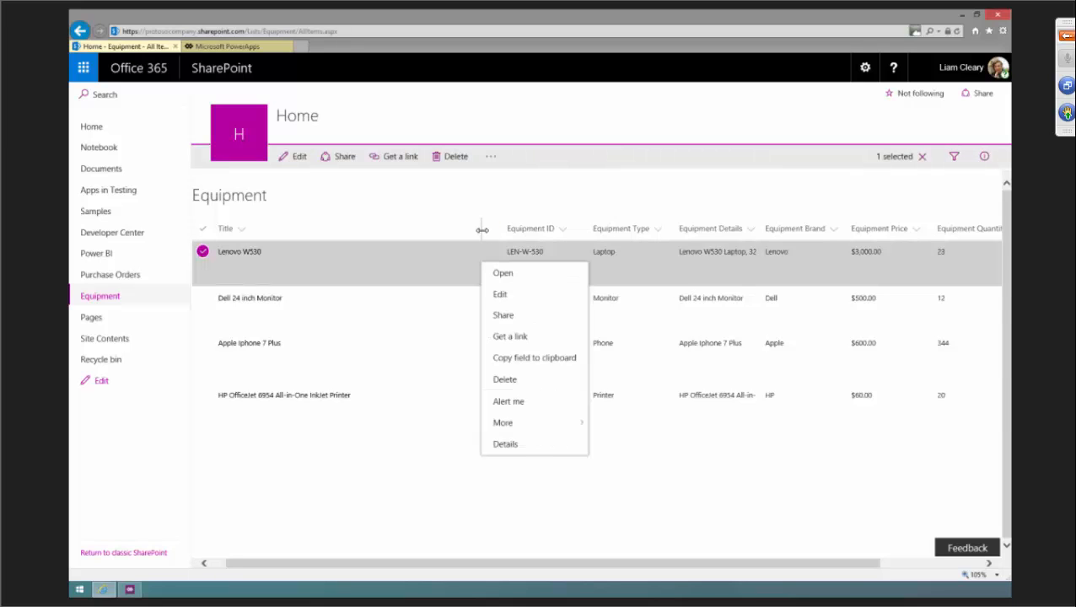
{"action": "left_click_drag", "start_coordinate": [481, 230], "coordinate": [373, 227]}
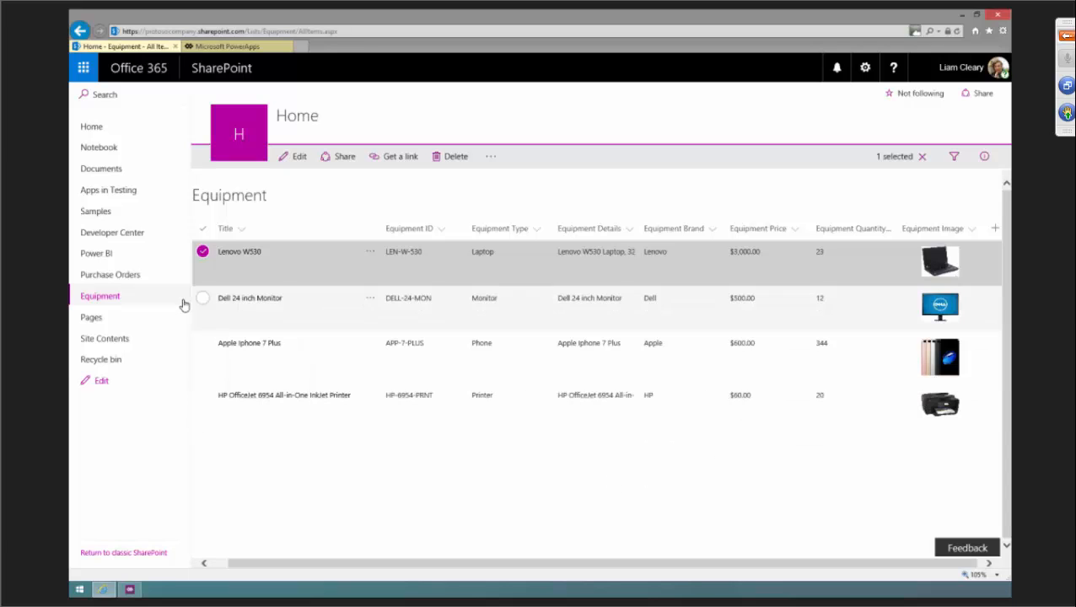
Open the Purchase Orders list and scroll across to examine its columns.
{"action": "left_click", "coordinate": [114, 274]}
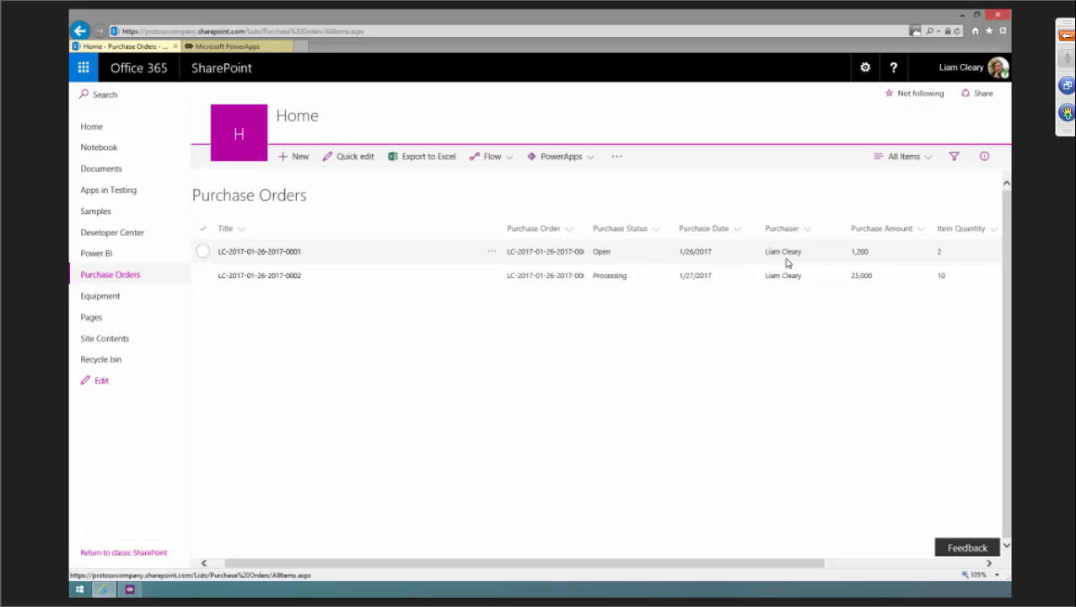
{"action": "left_click_drag", "start_coordinate": [696, 566], "coordinate": [850, 524]}
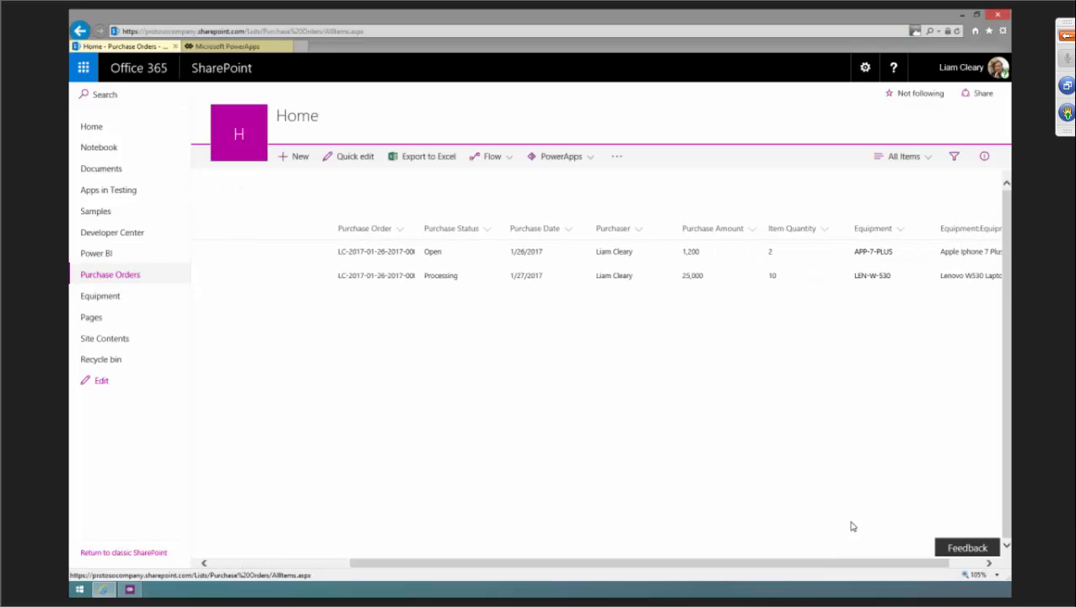
{"action": "left_click_drag", "start_coordinate": [885, 564], "coordinate": [937, 566]}
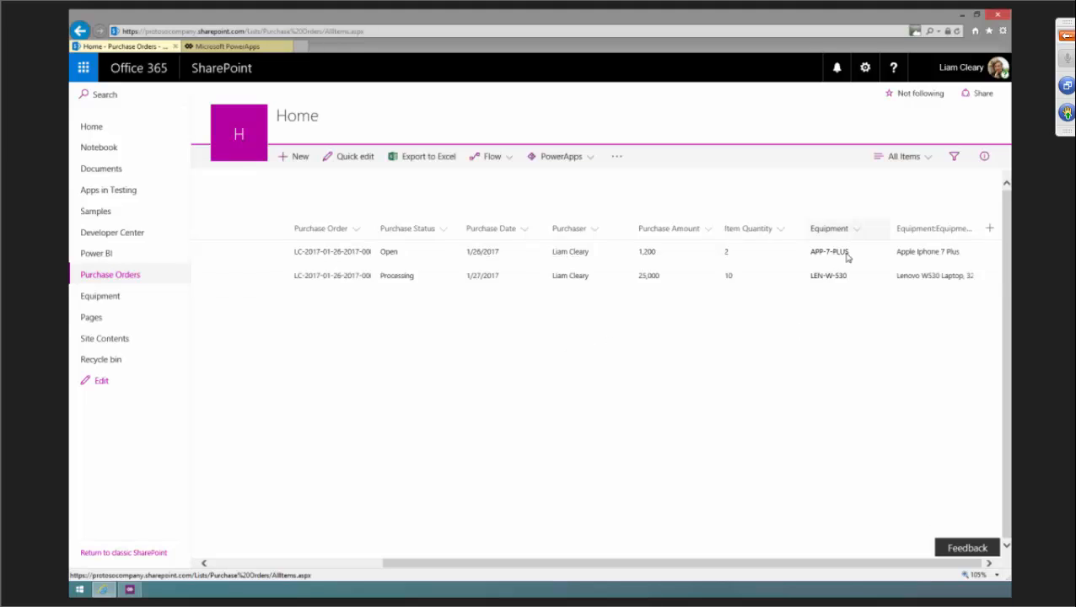
Return to the Equipment list, switch it to Quick edit view, and leave it with Done.
{"action": "left_click", "coordinate": [96, 298]}
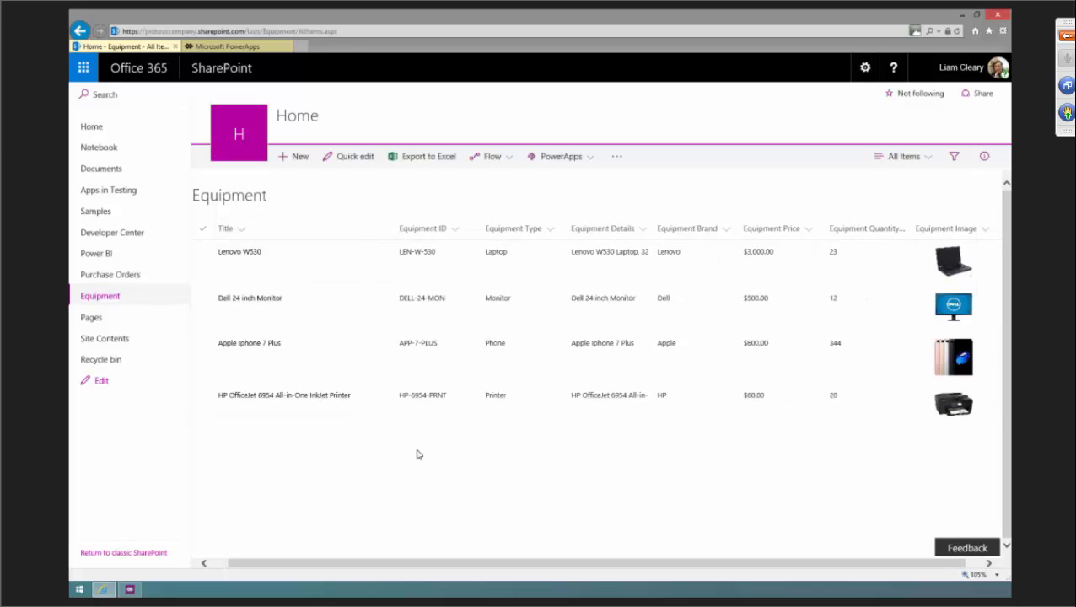
{"action": "left_click", "coordinate": [350, 159]}
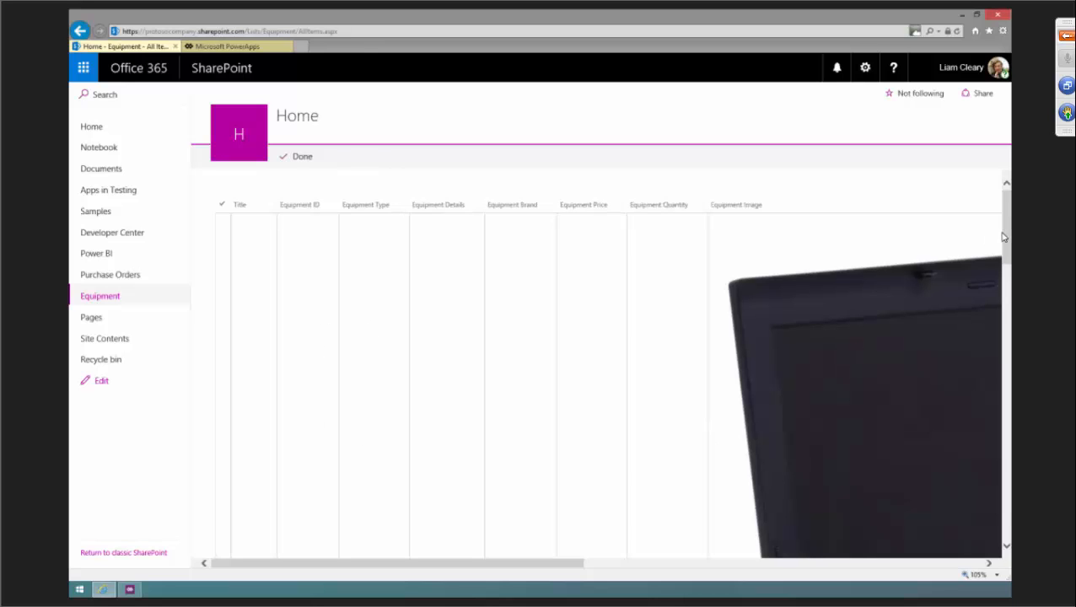
{"action": "mouse_move", "coordinate": [1003, 236]}
{"action": "left_mouse_down"}
{"action": "mouse_move", "coordinate": [1009, 430]}
{"action": "mouse_move", "coordinate": [1000, 223]}
{"action": "left_mouse_up"}
{"action": "left_click", "coordinate": [303, 159]}
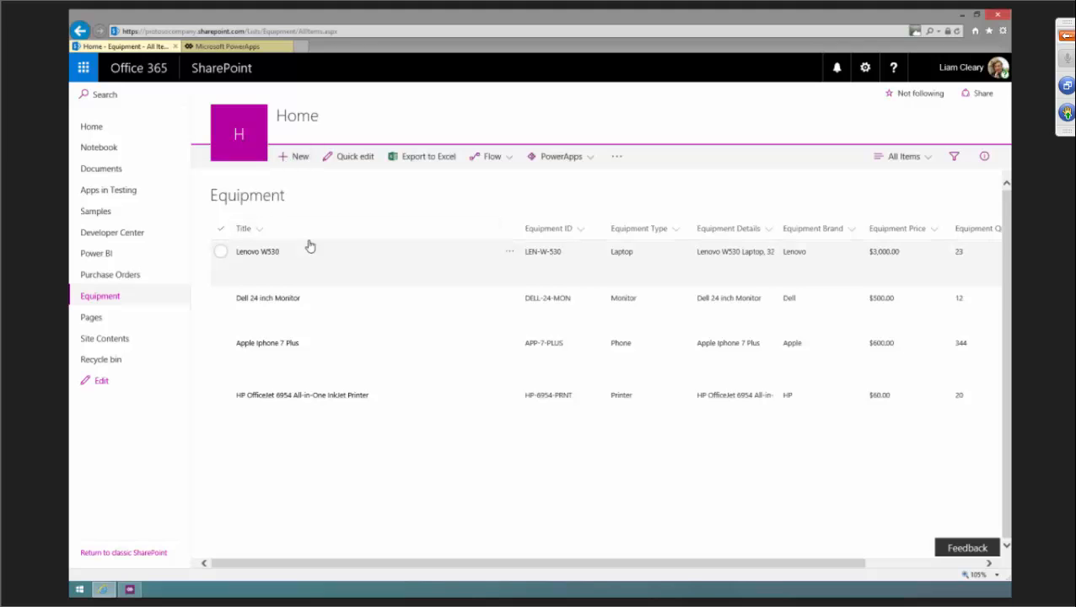
Open a new Equipment item form, review its fields, and cancel it.
{"action": "left_click", "coordinate": [294, 162]}
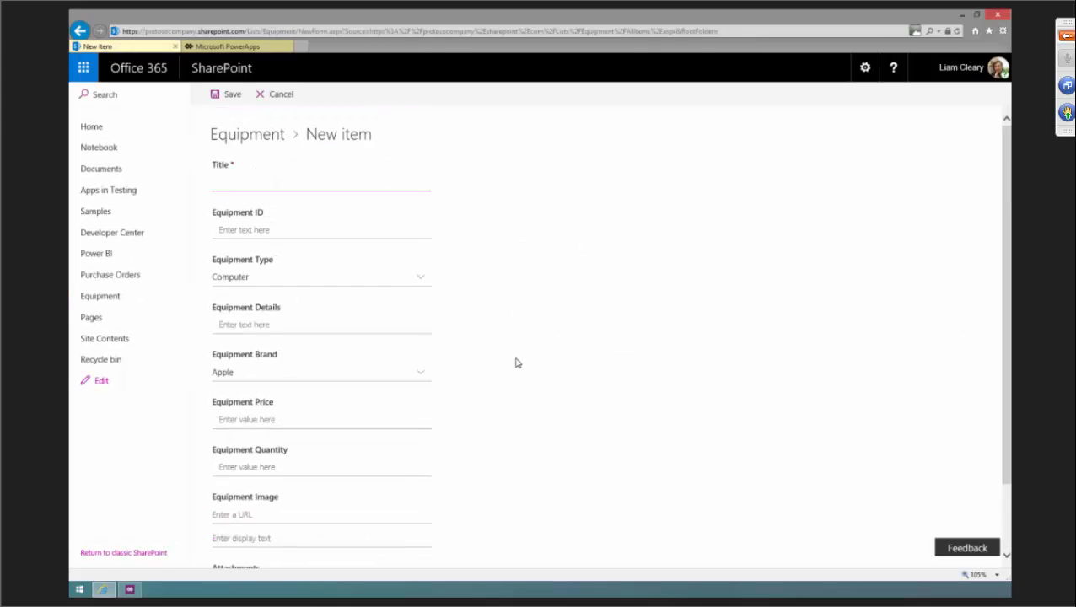
{"action": "scroll", "coordinate": [519, 359], "scroll_direction": "down", "scroll_amount": 2}
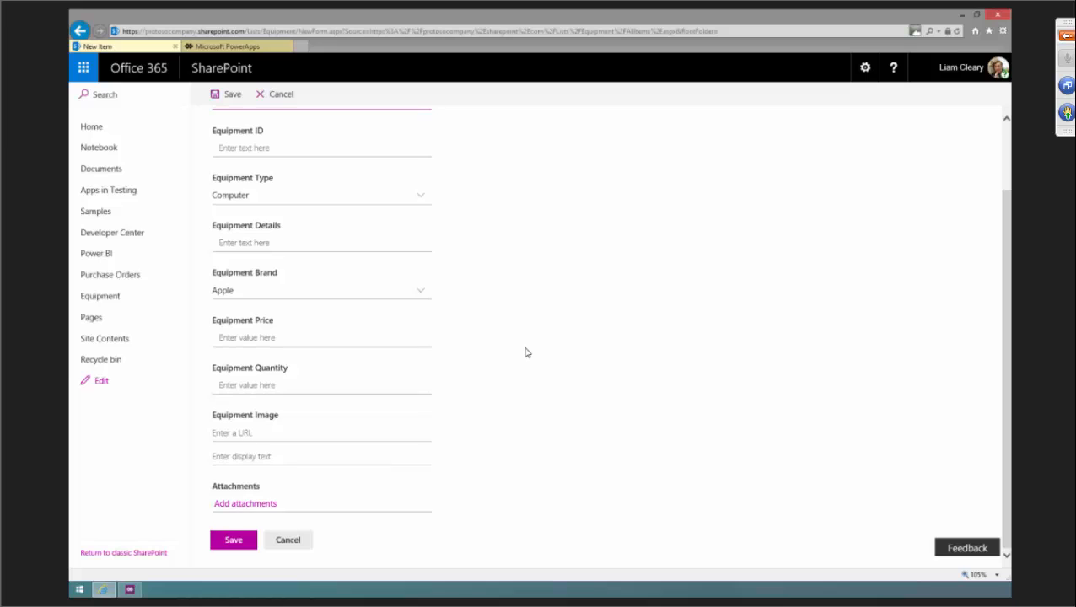
{"action": "scroll", "coordinate": [432, 337], "scroll_direction": "up", "scroll_amount": 2}
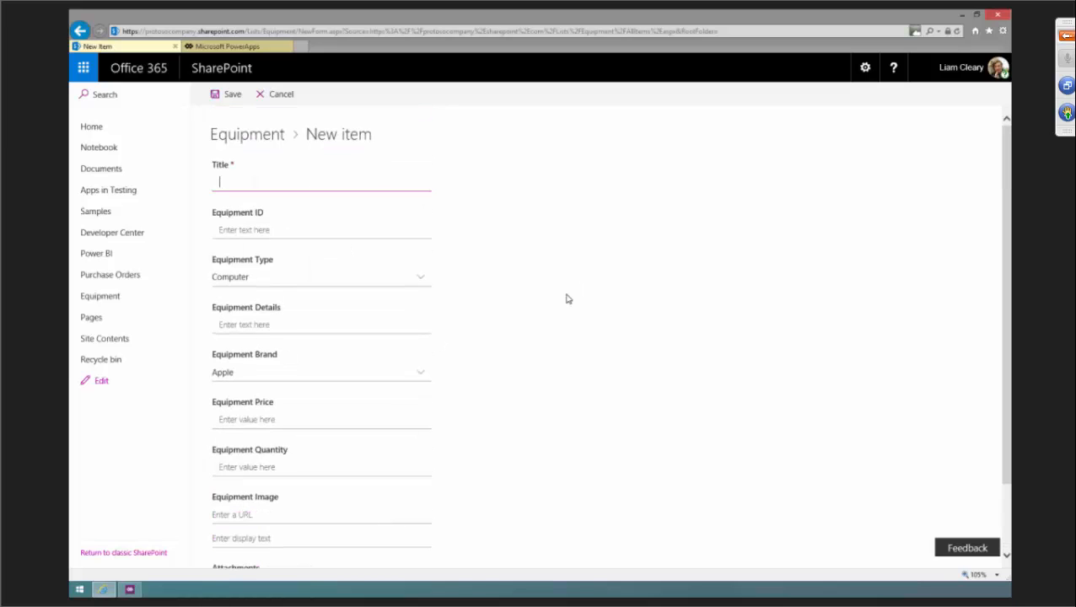
{"action": "left_click", "coordinate": [282, 95]}
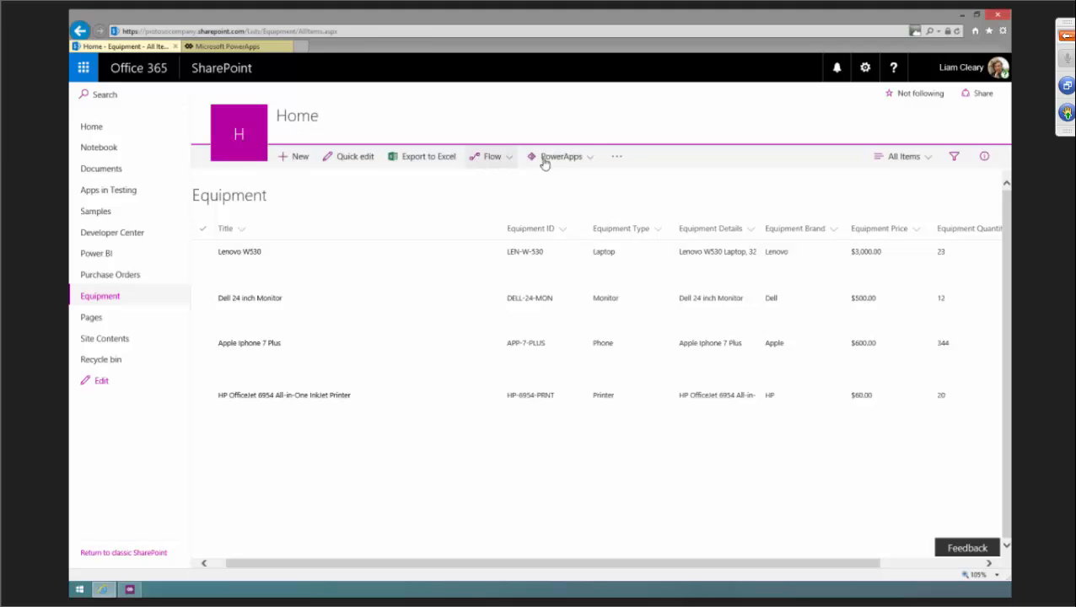
{"action": "left_click", "coordinate": [590, 160]}
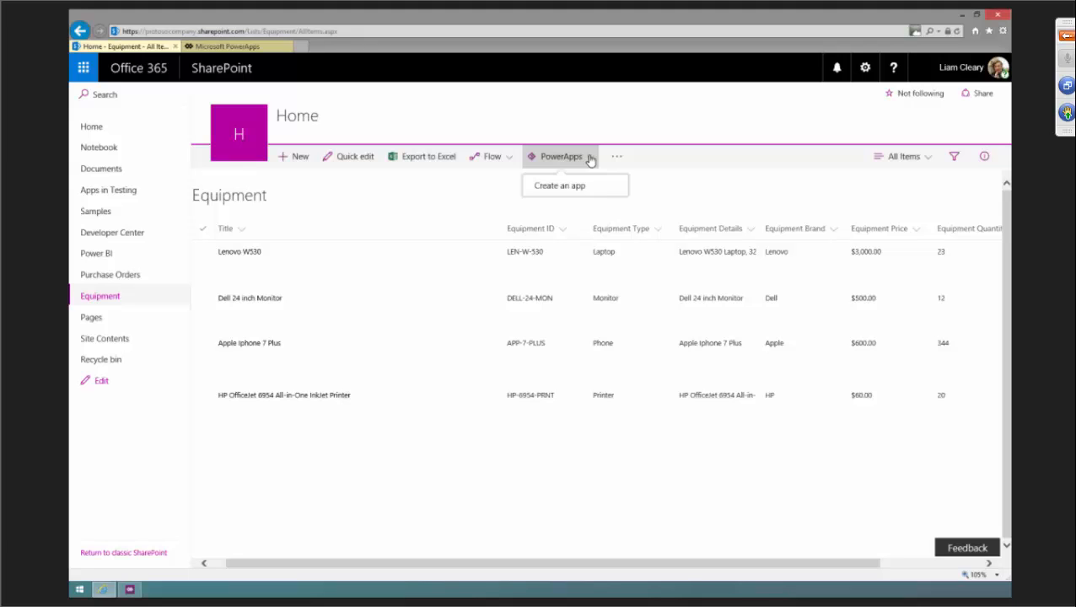
{"action": "left_click", "coordinate": [590, 160]}
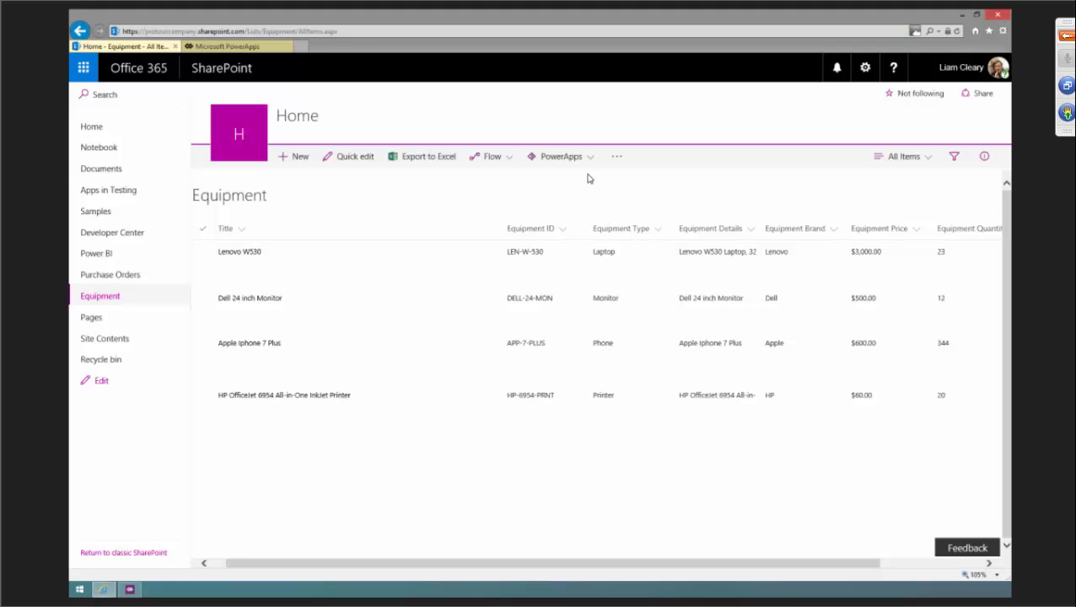
{"action": "left_click", "coordinate": [925, 160]}
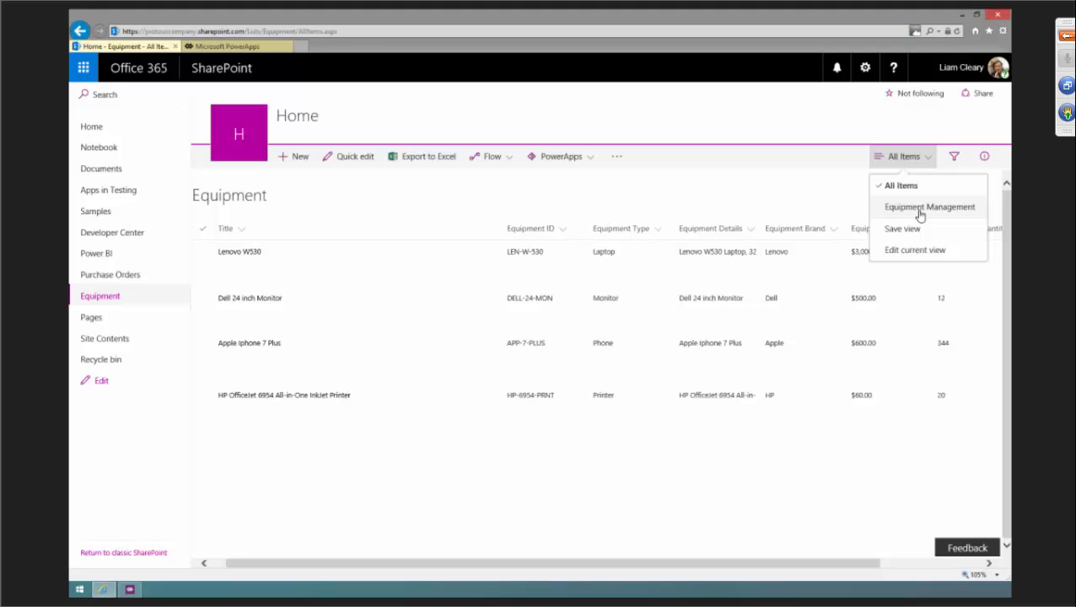
{"action": "left_click", "coordinate": [681, 472]}
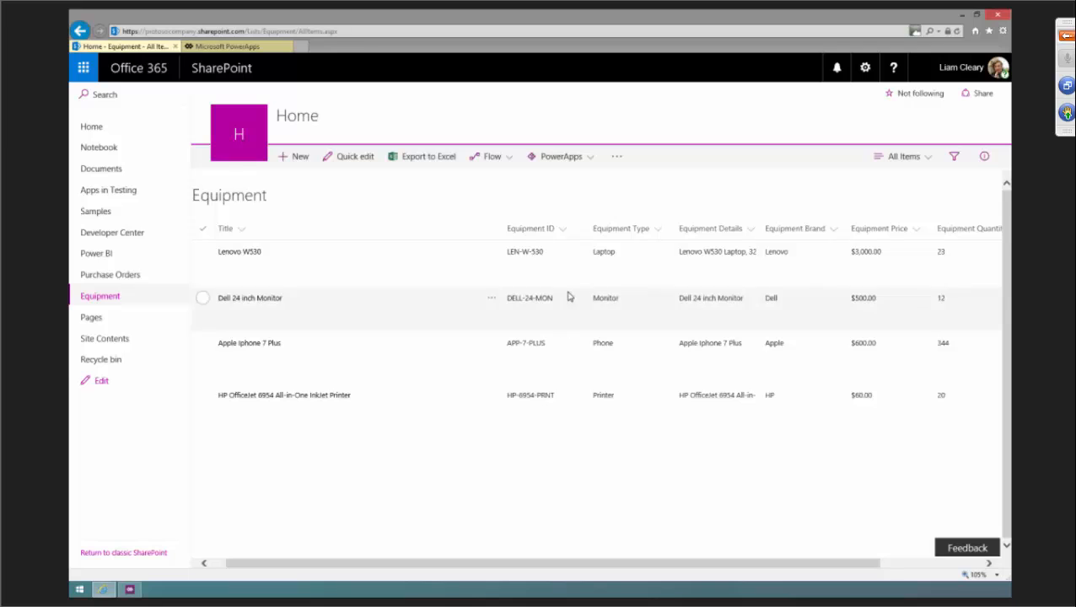
Create a PowerApps app named Test from the Equipment list.
{"action": "left_click", "coordinate": [589, 161]}
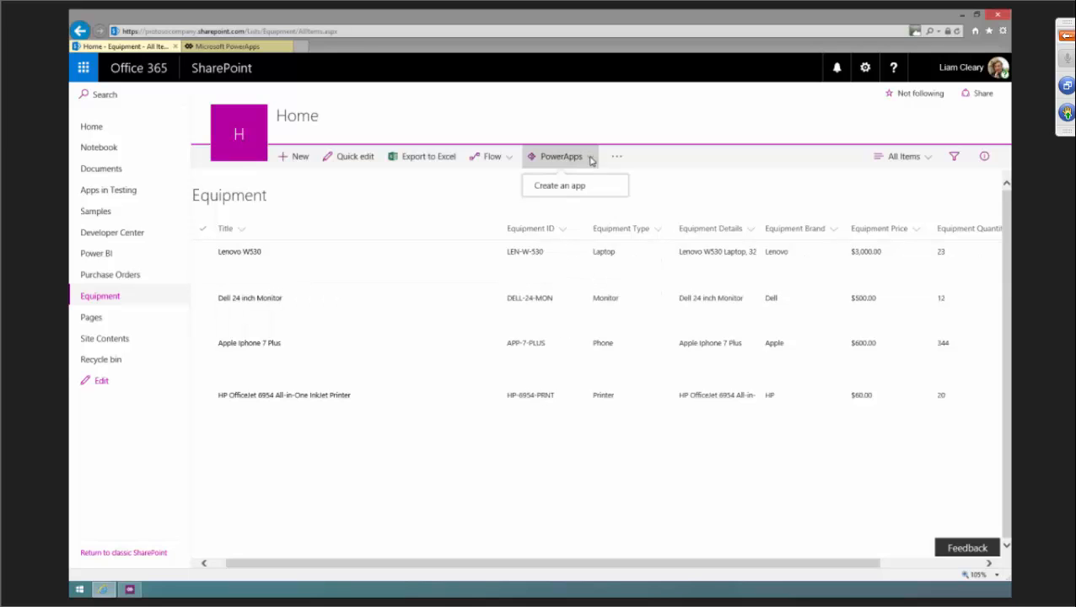
{"action": "left_click", "coordinate": [550, 186]}
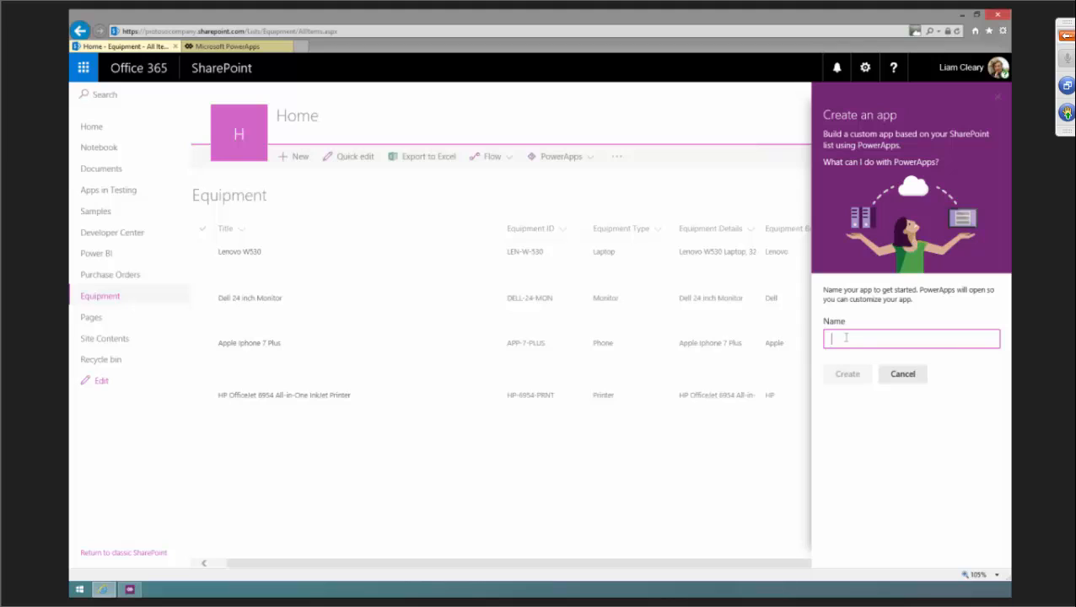
{"action": "type", "text": "Test"}
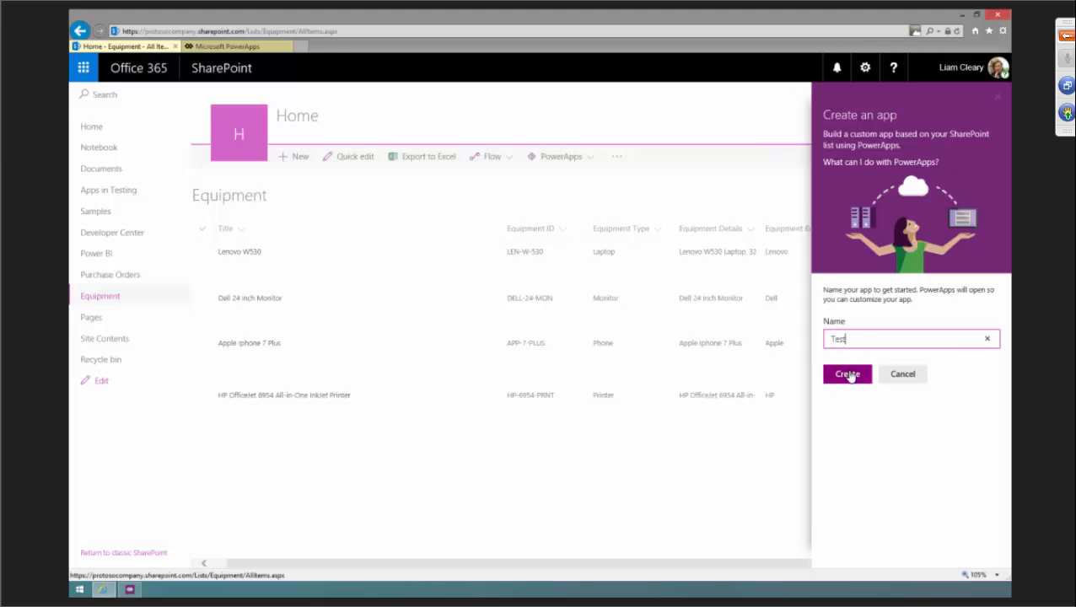
{"action": "left_click", "coordinate": [847, 375]}
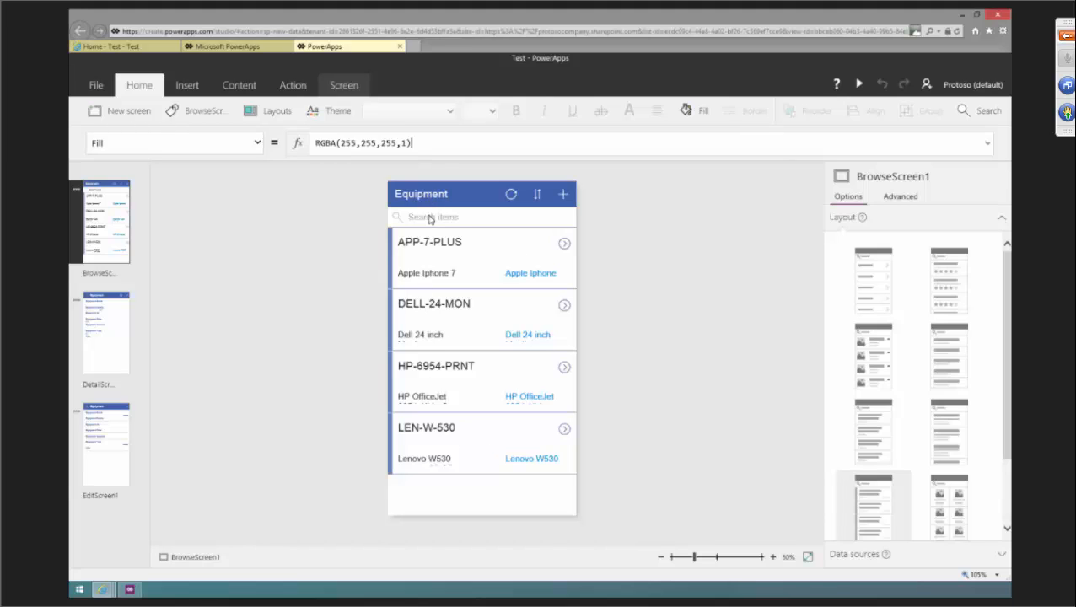
Preview the generated detail, edit and browse screens of the app.
{"action": "left_click", "coordinate": [110, 333]}
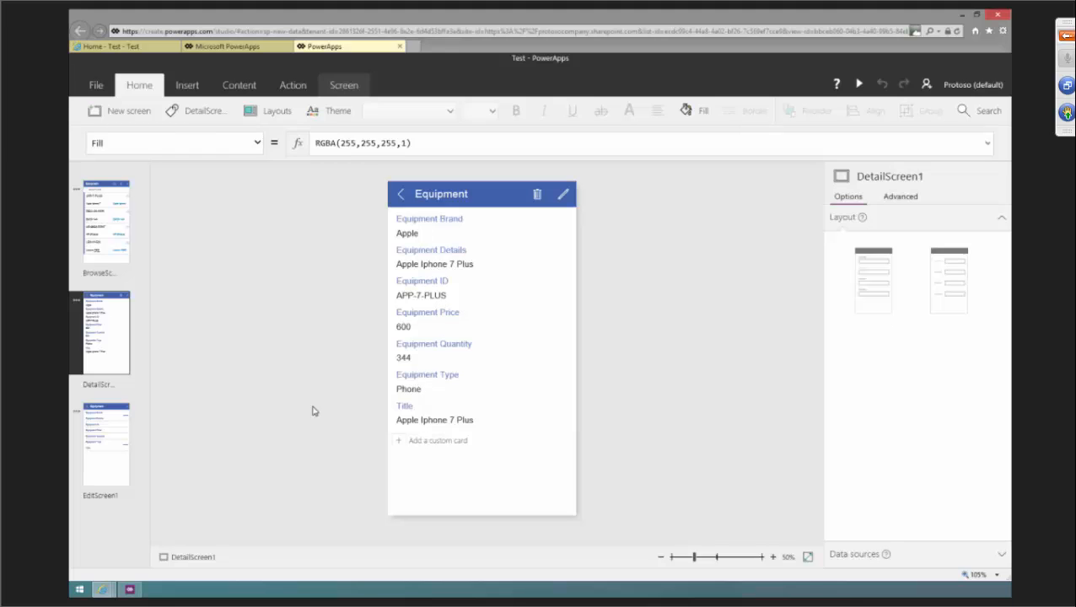
{"action": "left_click", "coordinate": [117, 440]}
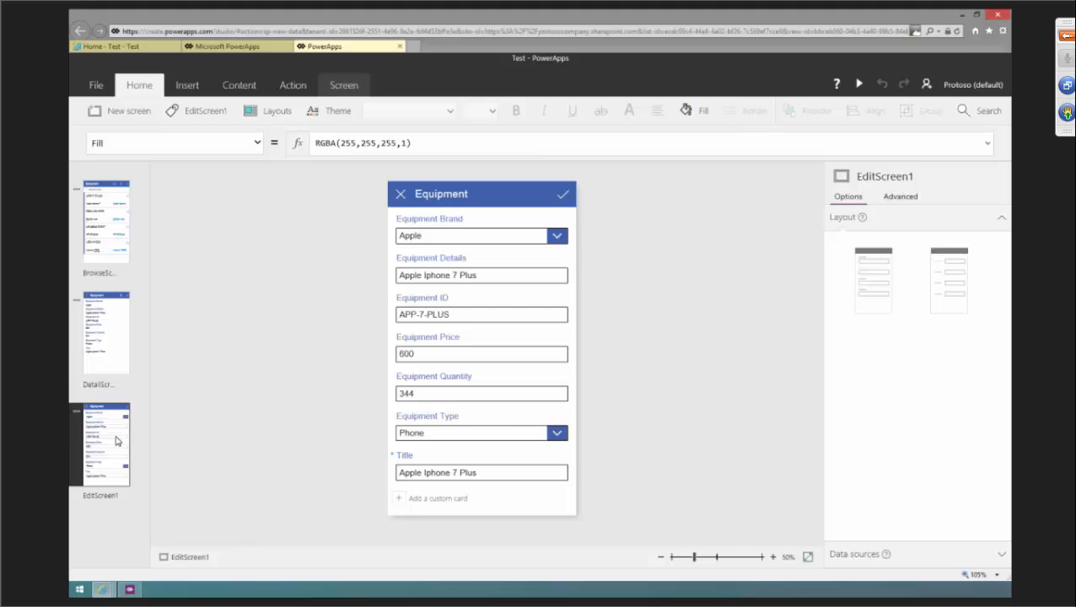
{"action": "left_click", "coordinate": [112, 244]}
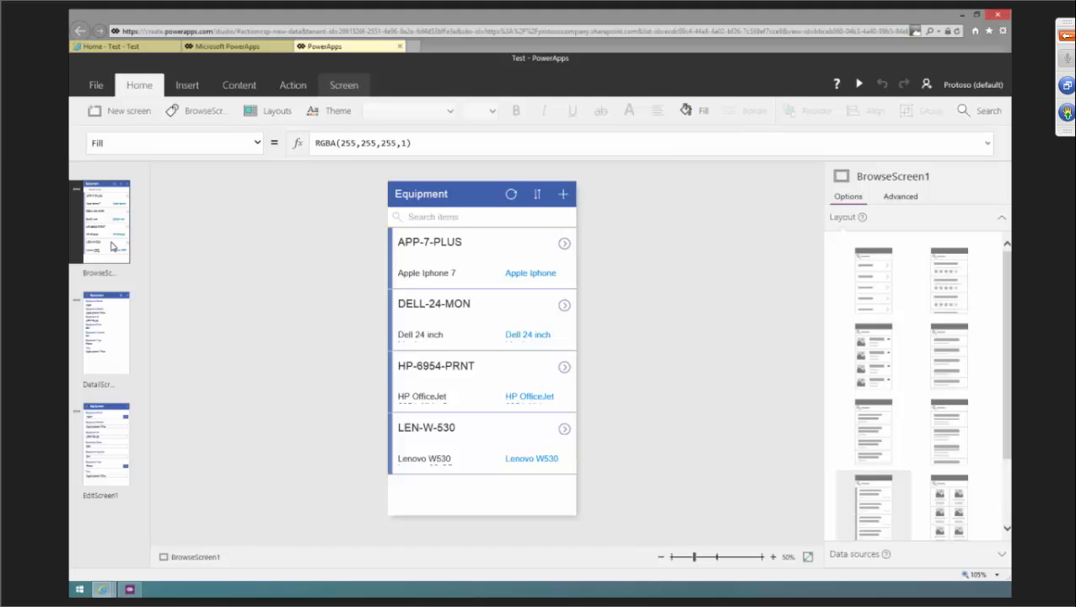
Inspect the field options bound to the gallery's heading text.
{"action": "left_click", "coordinate": [428, 242]}
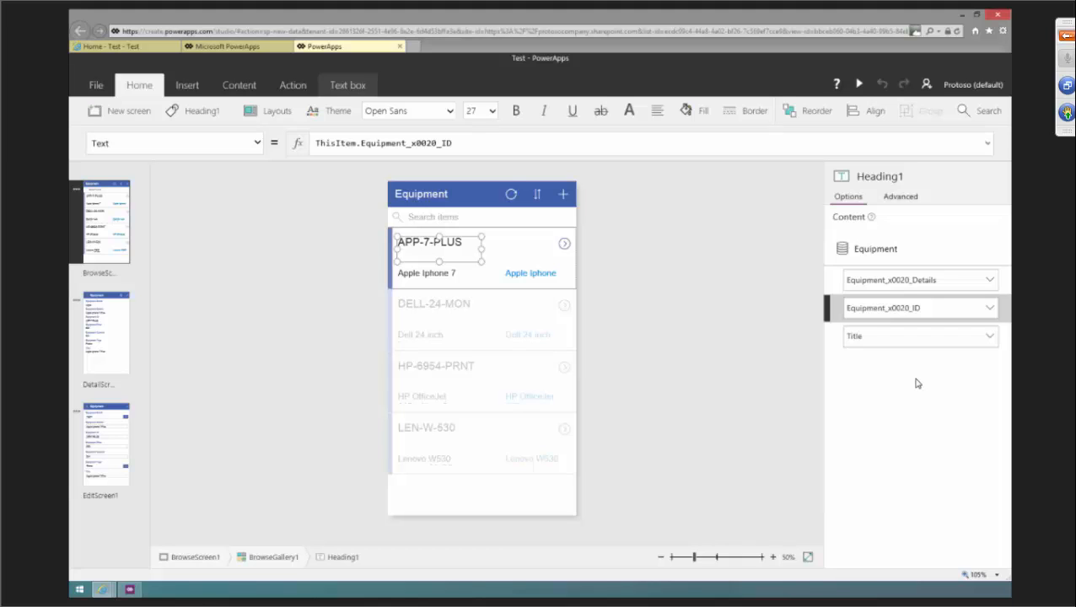
{"action": "left_click", "coordinate": [990, 310]}
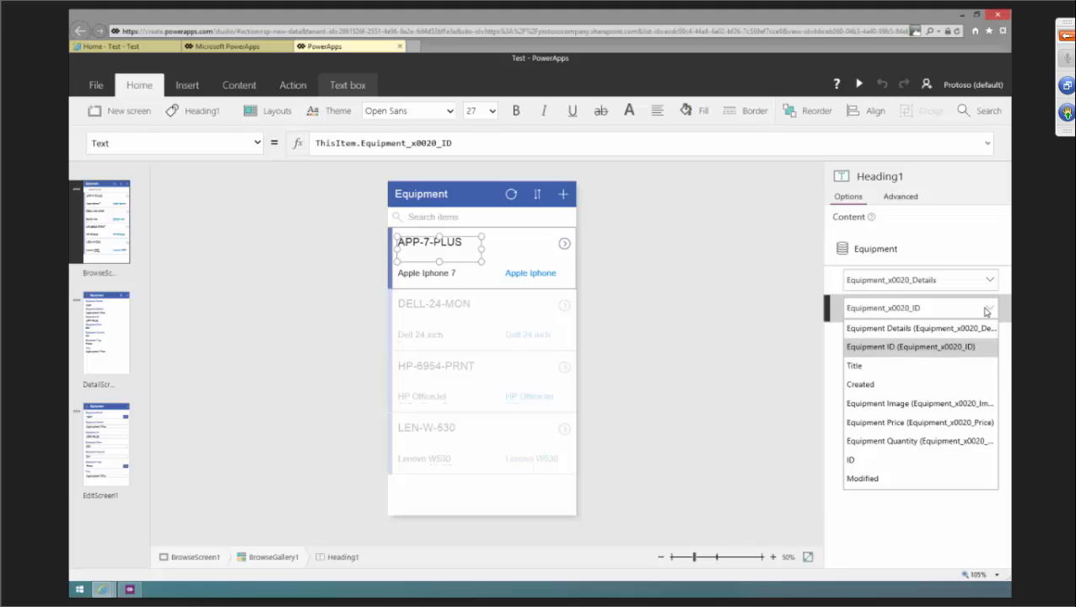
{"action": "left_click", "coordinate": [746, 271]}
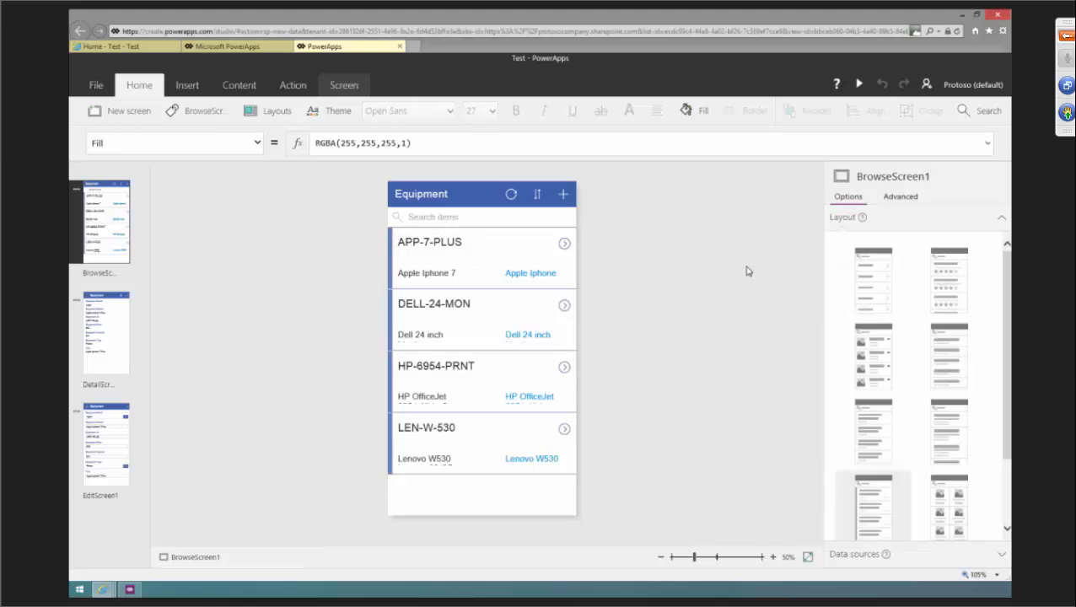
Insert an Image control into the browse gallery's item template.
{"action": "left_click", "coordinate": [509, 254]}
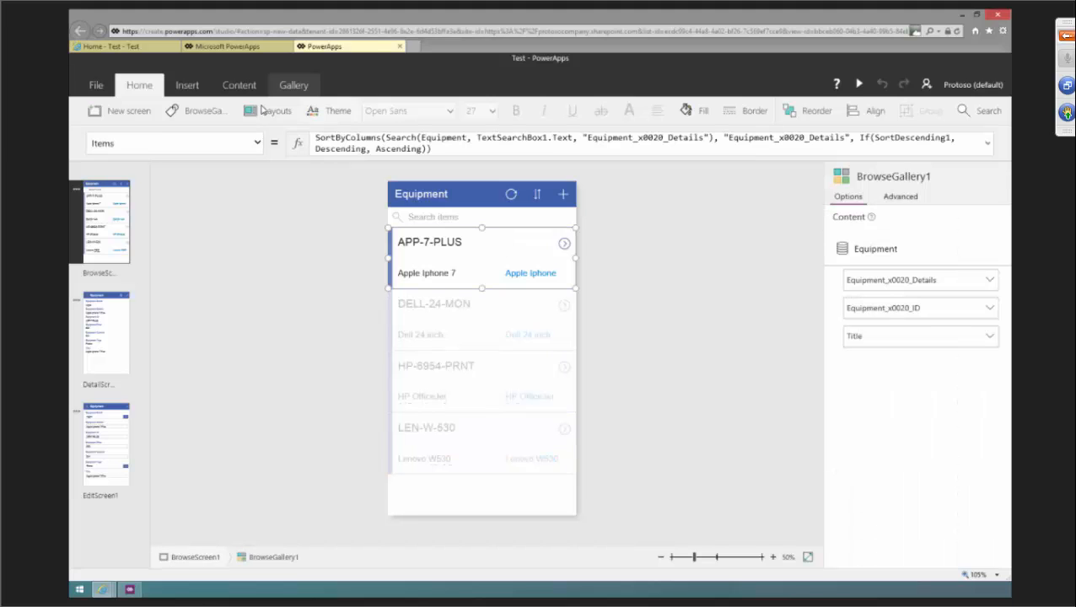
{"action": "left_click", "coordinate": [187, 85]}
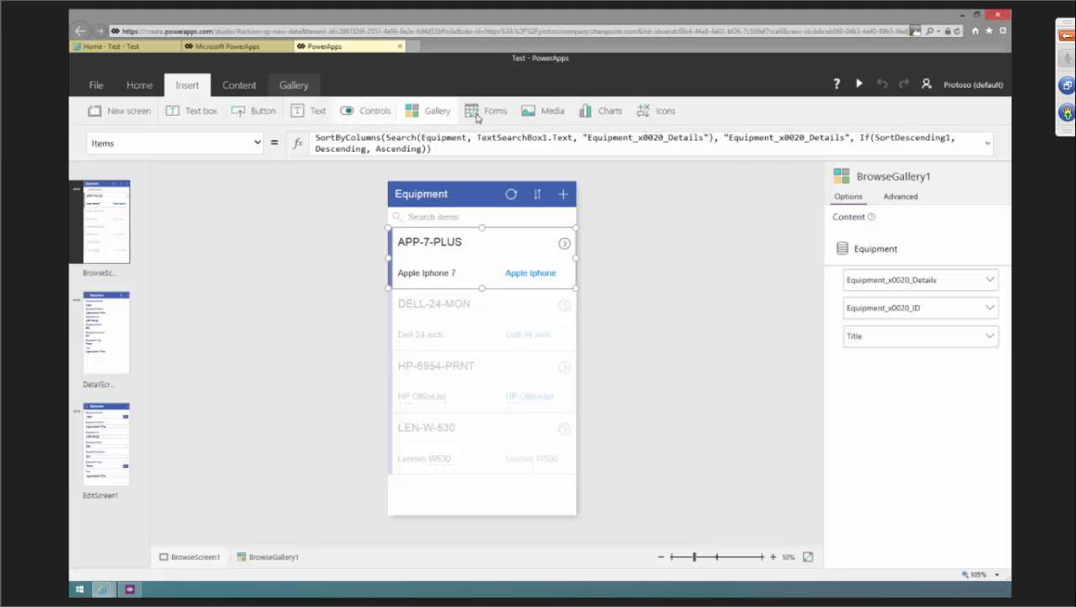
{"action": "left_click", "coordinate": [542, 111]}
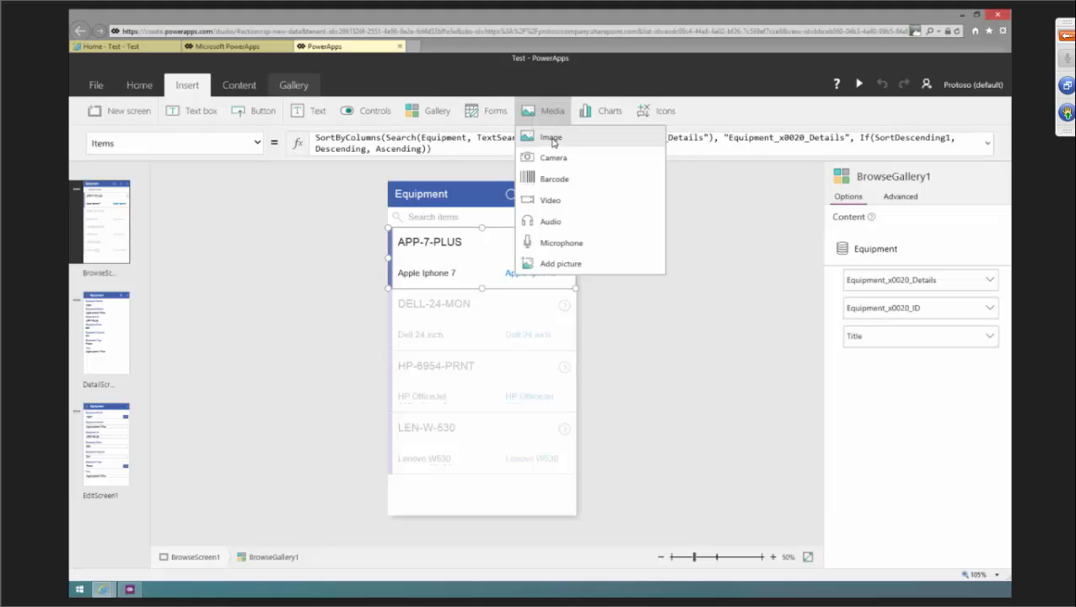
{"action": "left_click", "coordinate": [552, 139]}
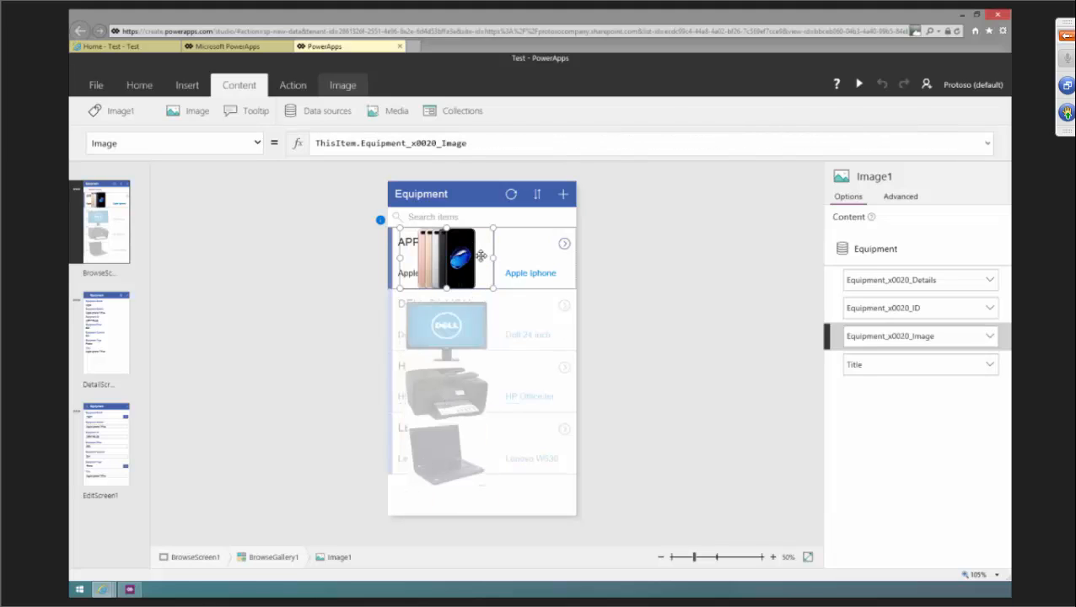
Move and shrink the image so it sits beside the item ID in each gallery row.
{"action": "left_click_drag", "start_coordinate": [477, 241], "coordinate": [531, 238]}
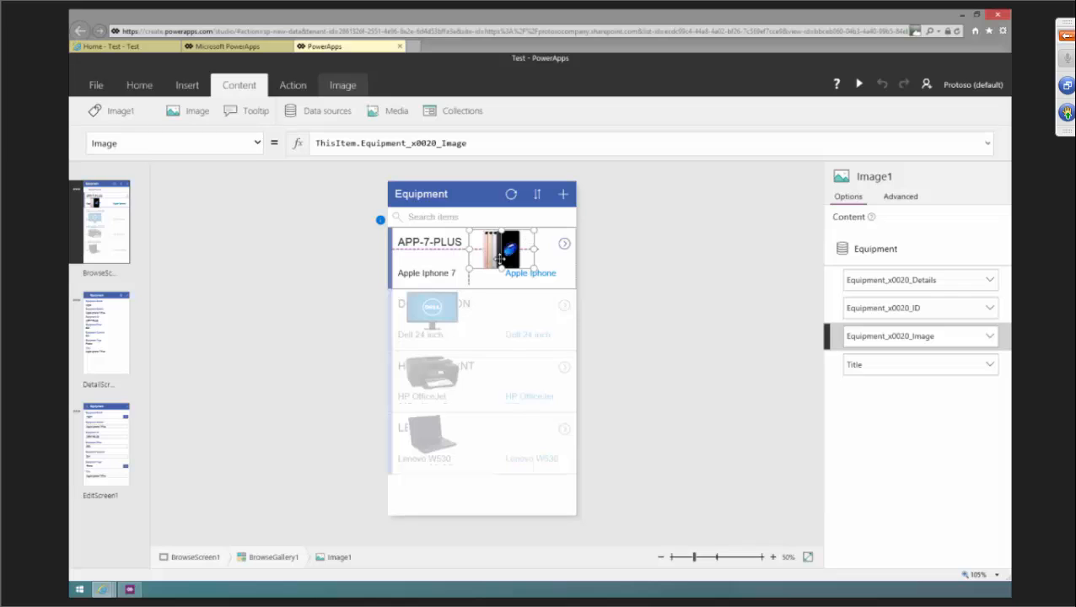
{"action": "left_click_drag", "start_coordinate": [468, 270], "coordinate": [479, 260]}
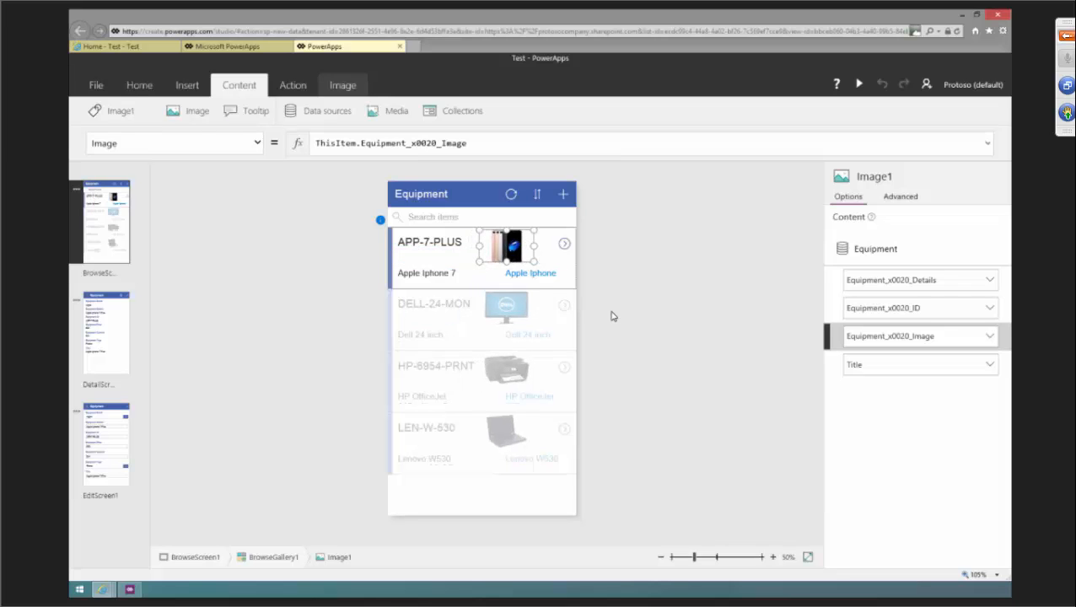
{"action": "left_click", "coordinate": [634, 333]}
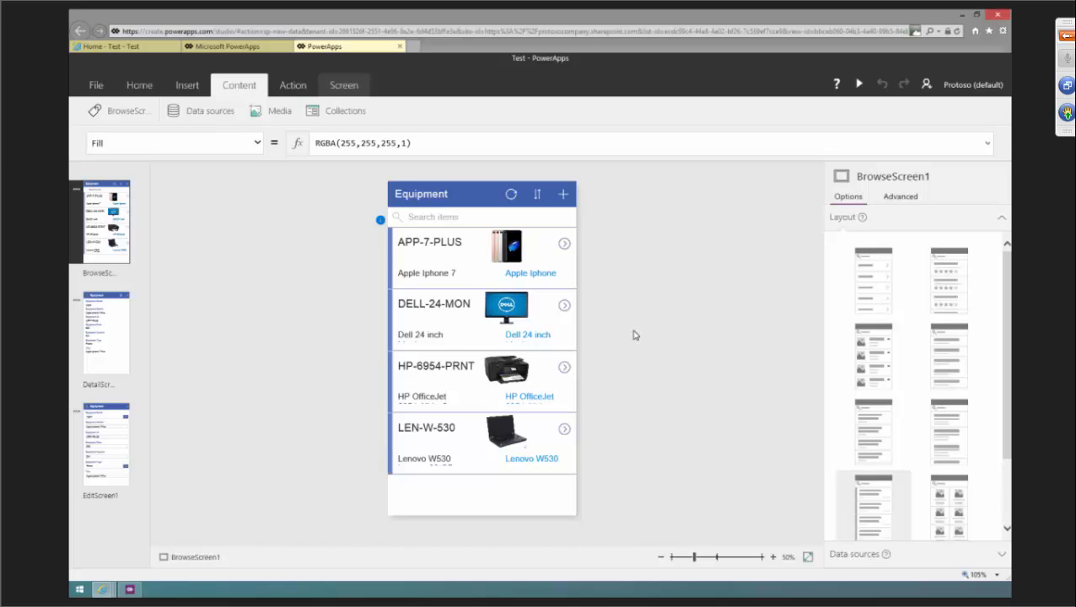
Inspect the field bound to the gallery image's Image property and its available options.
{"action": "left_click", "coordinate": [513, 249]}
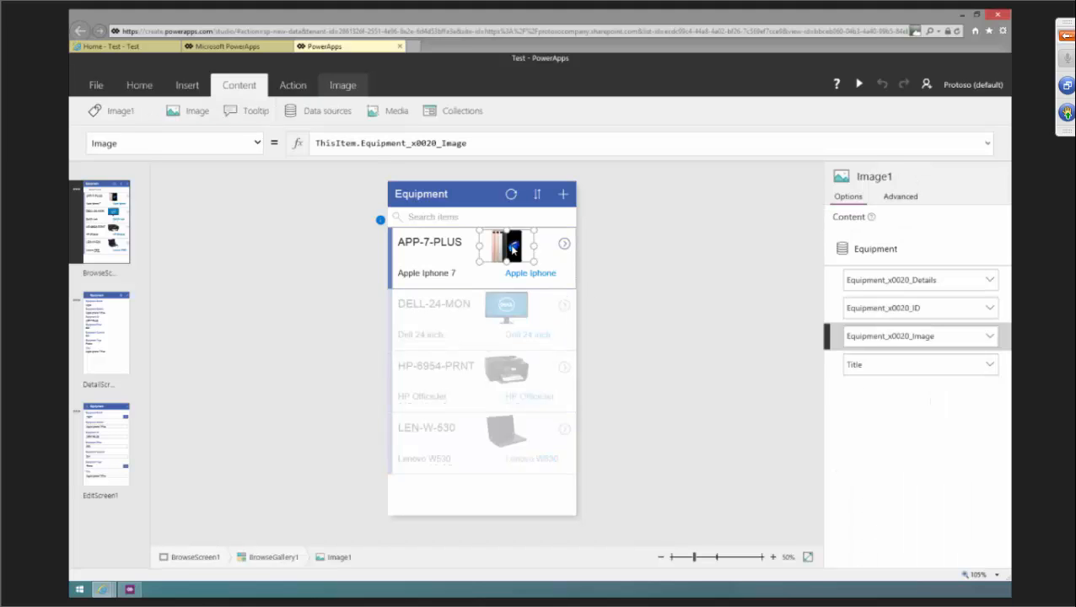
{"action": "left_click", "coordinate": [990, 339]}
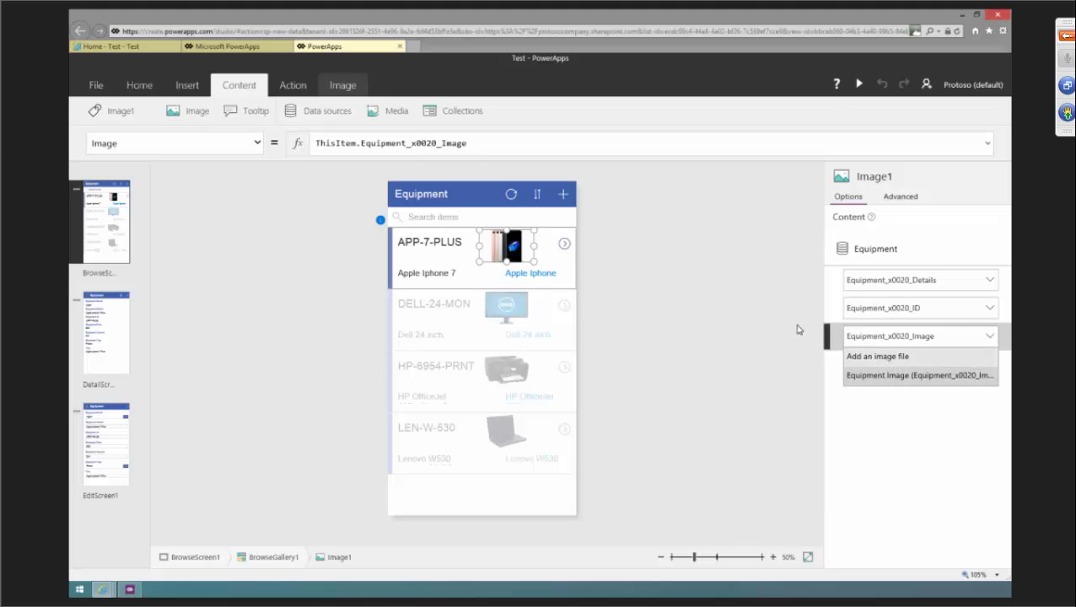
{"action": "left_click", "coordinate": [748, 324]}
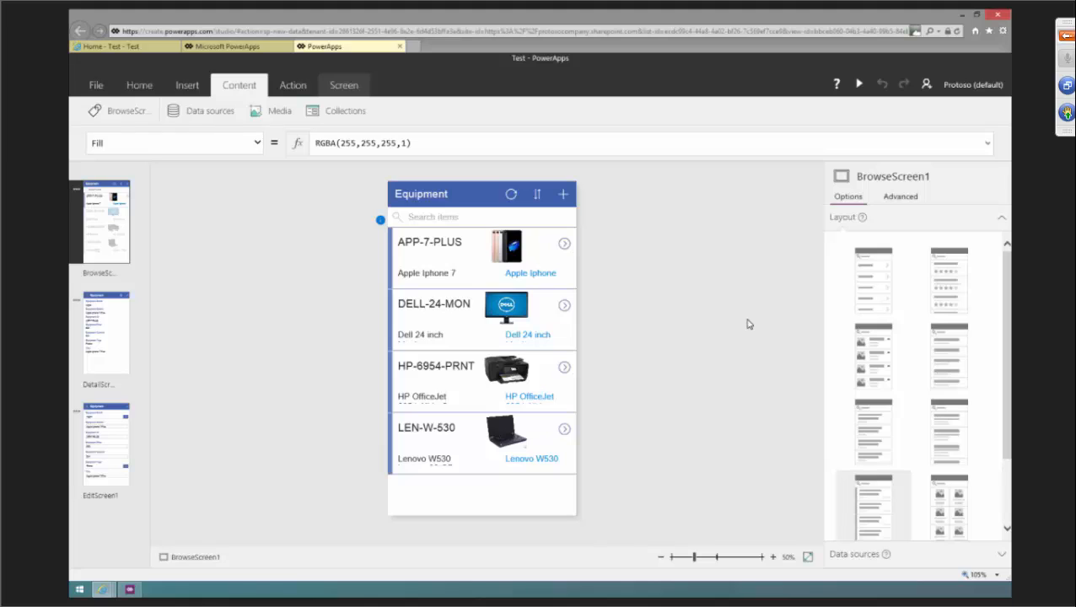
Insert an Image control on the detail screen and place it beneath the Title field, stretched across the form width.
{"action": "left_click", "coordinate": [112, 331]}
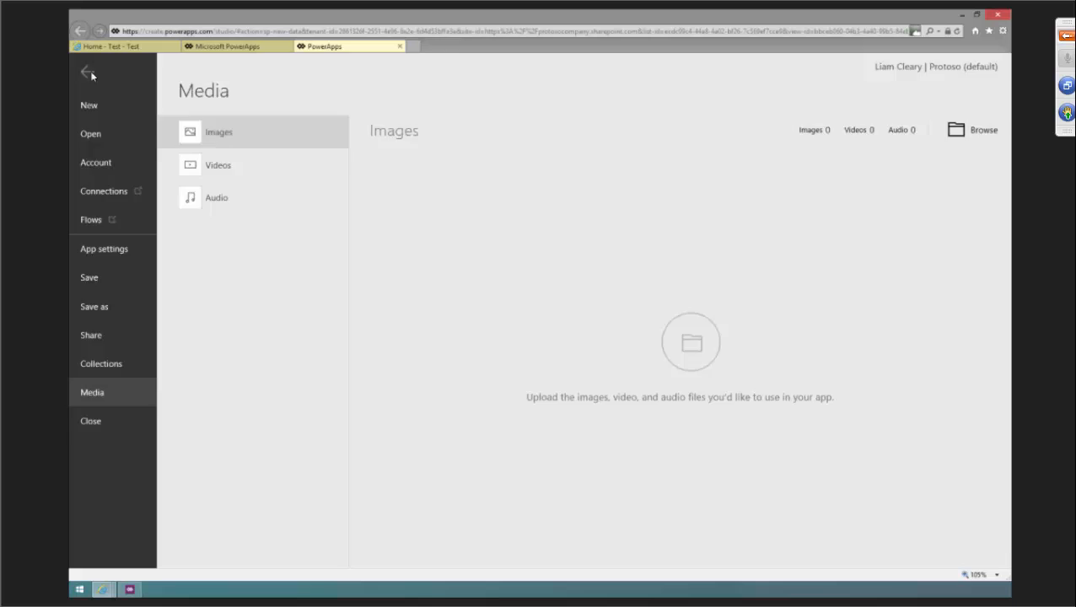
{"action": "left_click", "coordinate": [88, 72]}
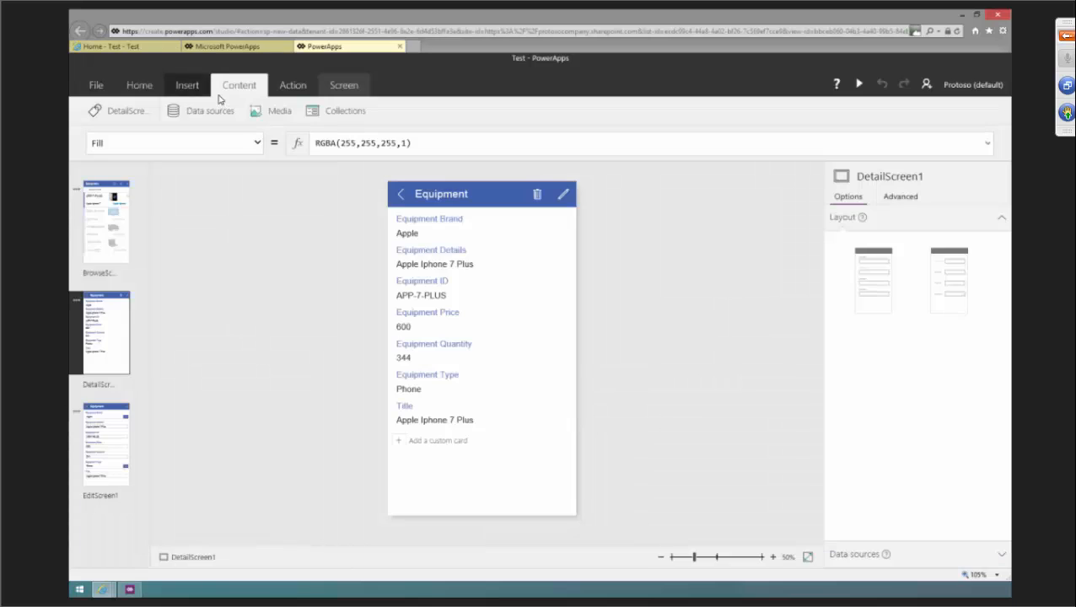
{"action": "left_click", "coordinate": [187, 85]}
{"action": "left_click", "coordinate": [535, 116]}
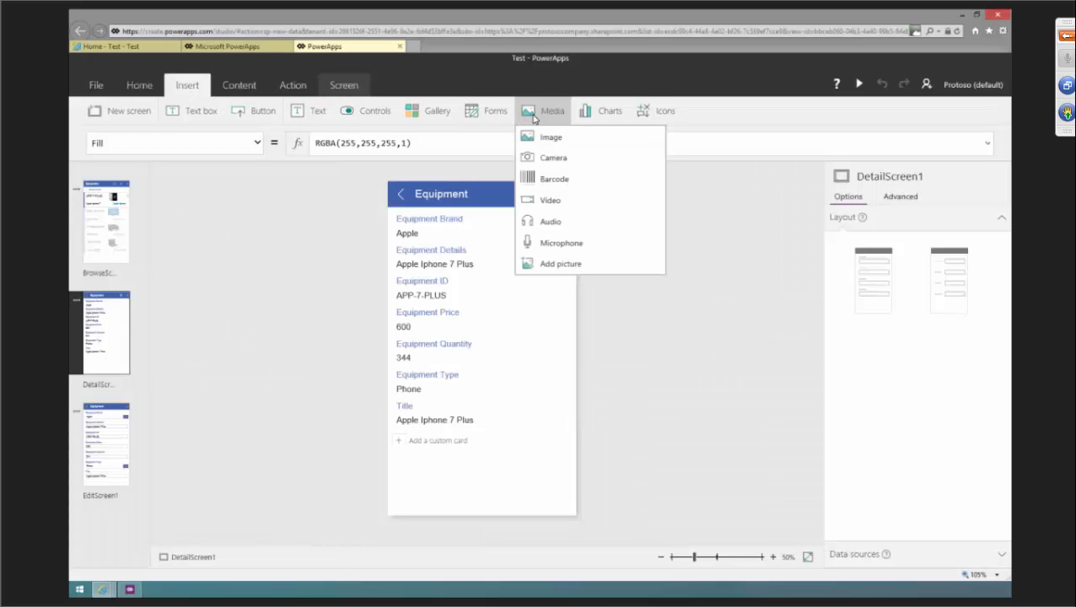
{"action": "left_click", "coordinate": [551, 137]}
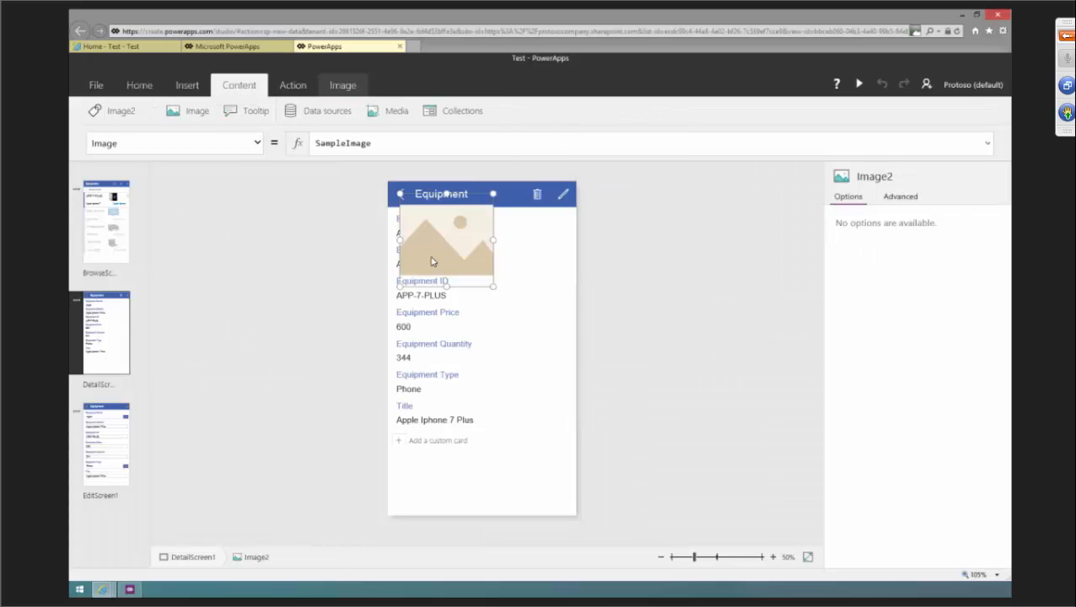
{"action": "left_click_drag", "start_coordinate": [474, 193], "coordinate": [470, 421]}
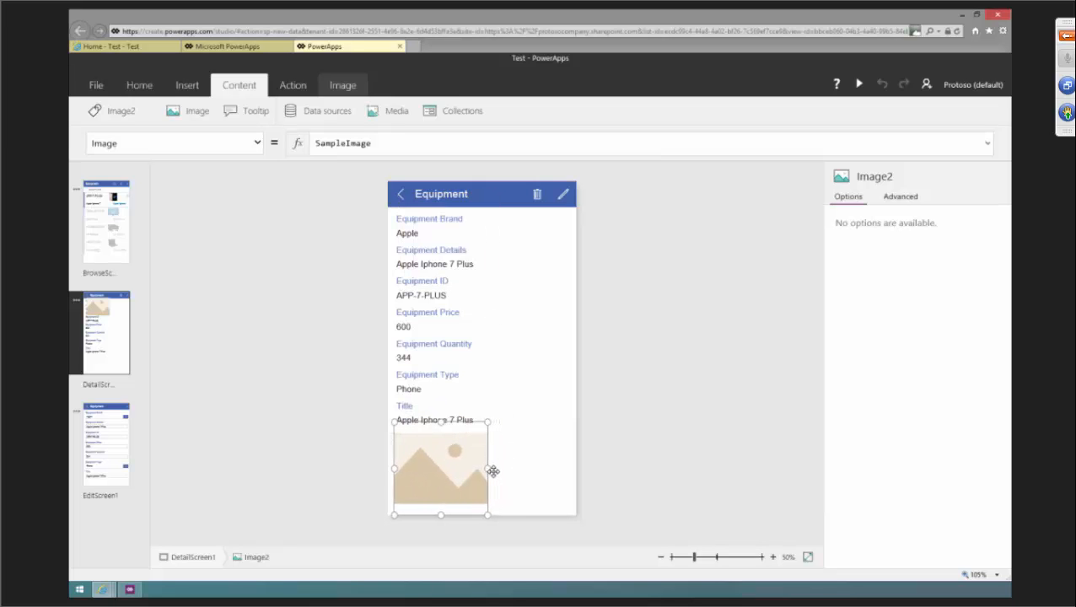
{"action": "left_click_drag", "start_coordinate": [489, 467], "coordinate": [555, 468]}
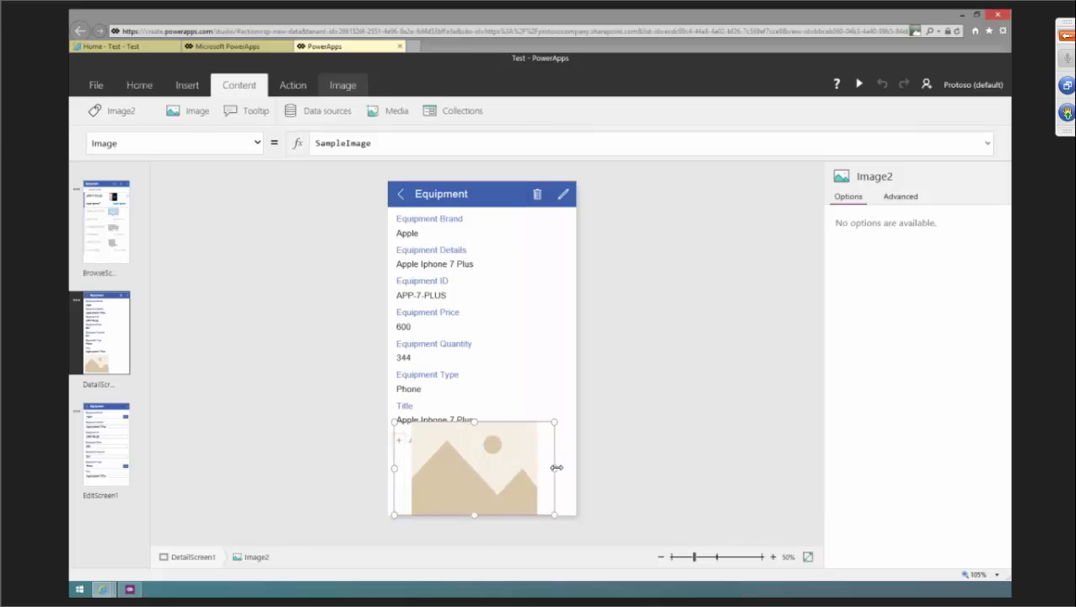
{"action": "left_click_drag", "start_coordinate": [474, 422], "coordinate": [478, 438]}
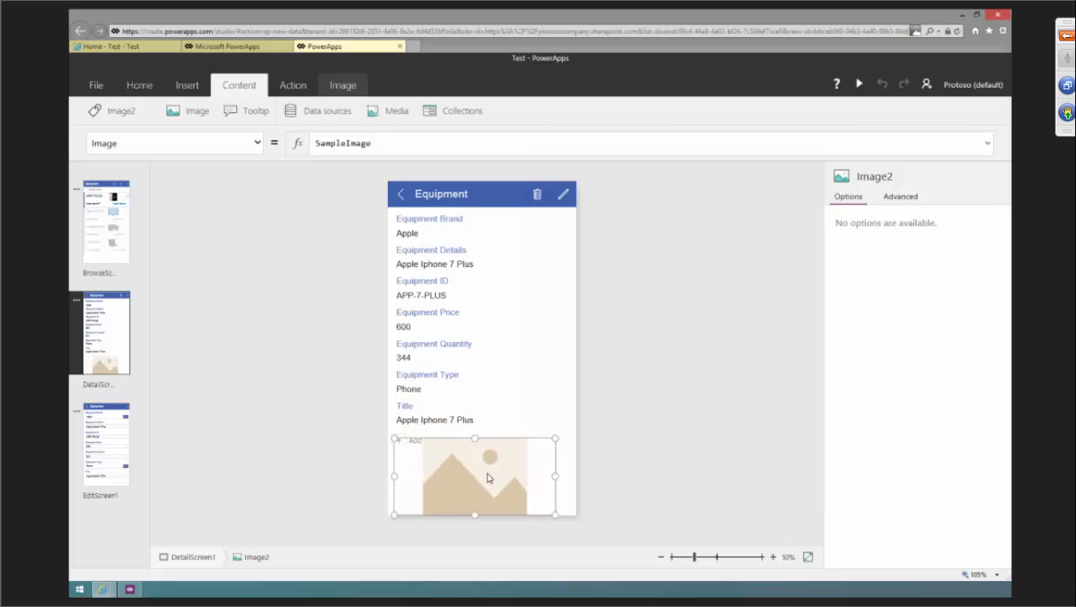
{"action": "left_click_drag", "start_coordinate": [475, 513], "coordinate": [475, 507]}
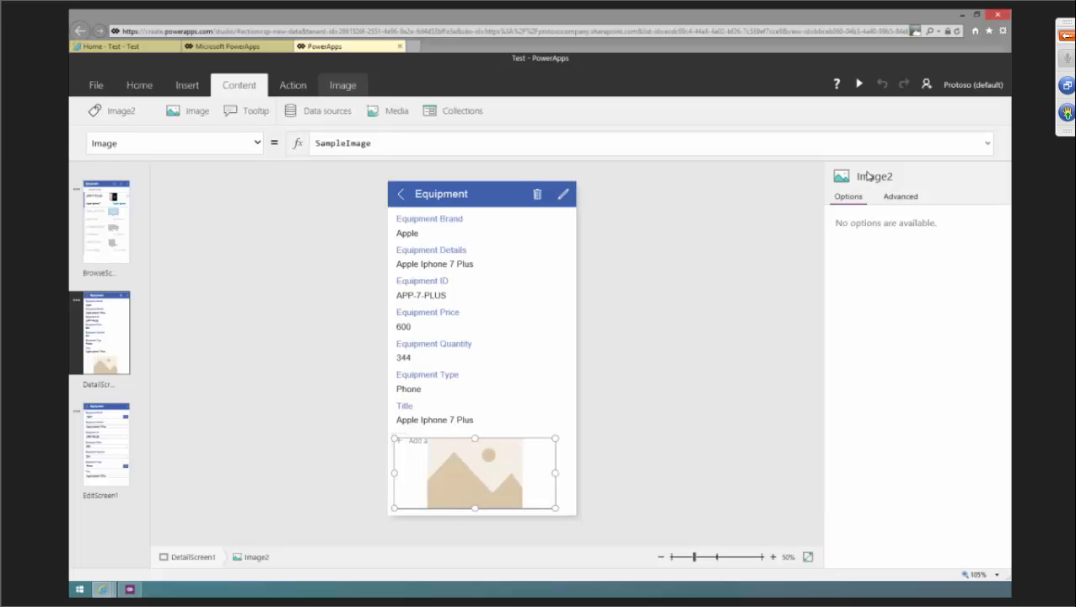
Review the inserted image's advanced properties, then delete the image from the detail screen.
{"action": "left_click", "coordinate": [900, 197]}
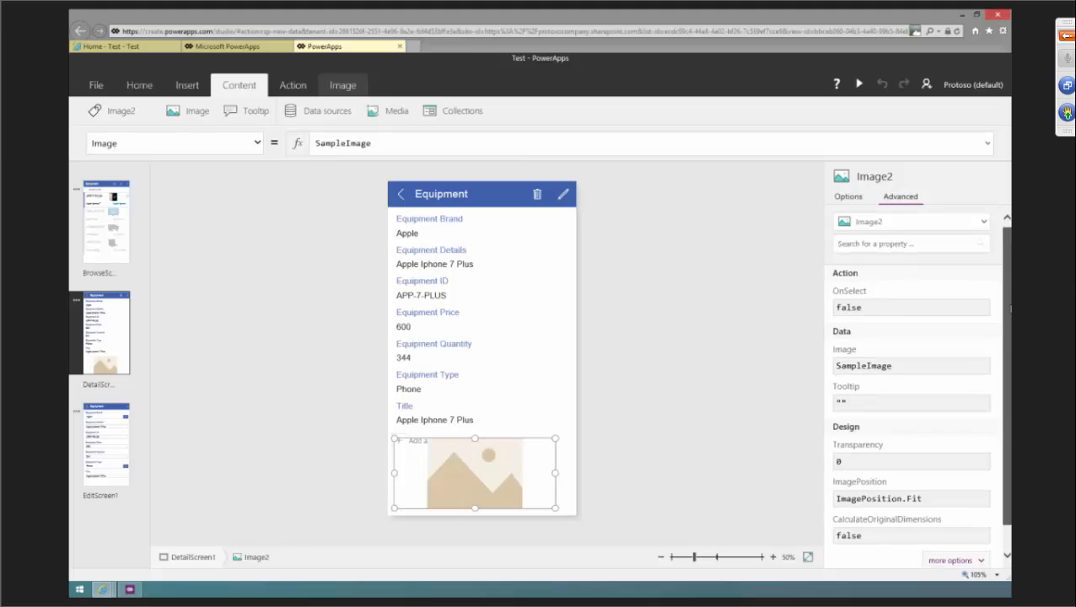
{"action": "left_click_drag", "start_coordinate": [1003, 298], "coordinate": [1010, 341]}
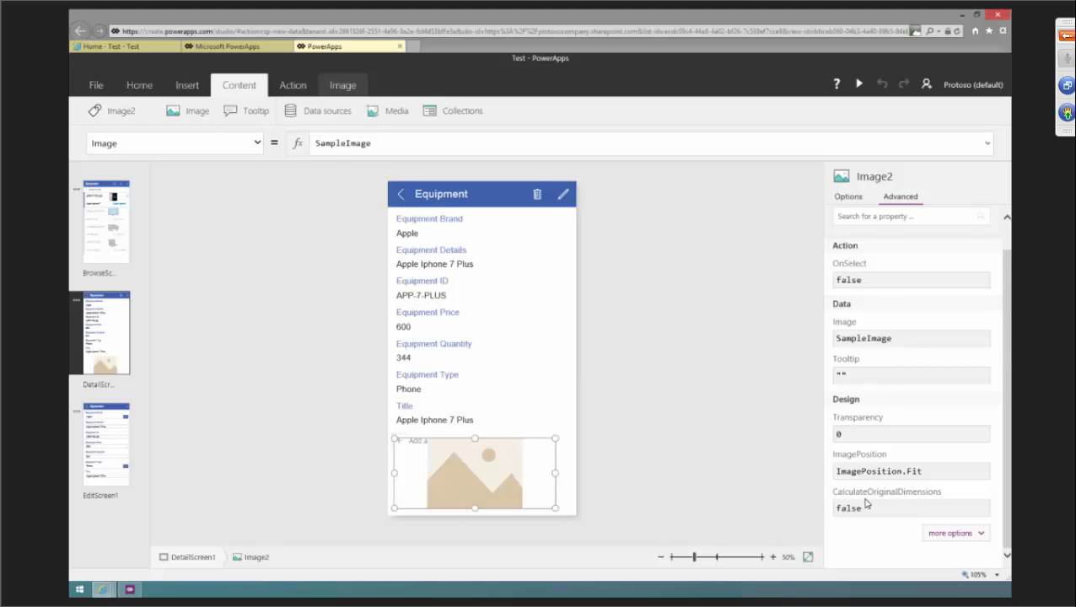
{"action": "left_click", "coordinate": [979, 536]}
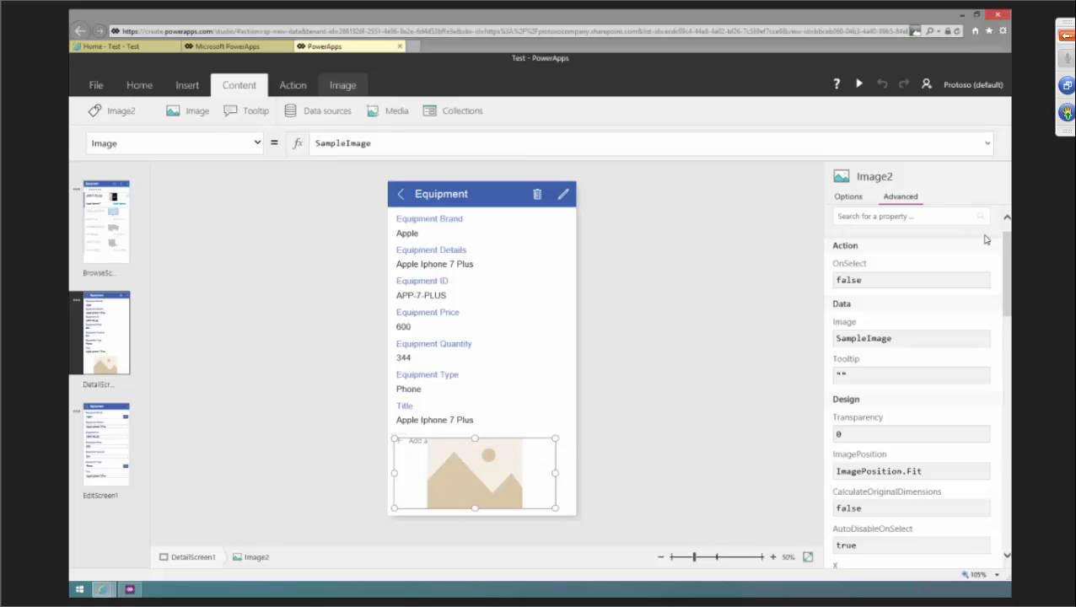
{"action": "left_click_drag", "start_coordinate": [1006, 258], "coordinate": [1003, 226]}
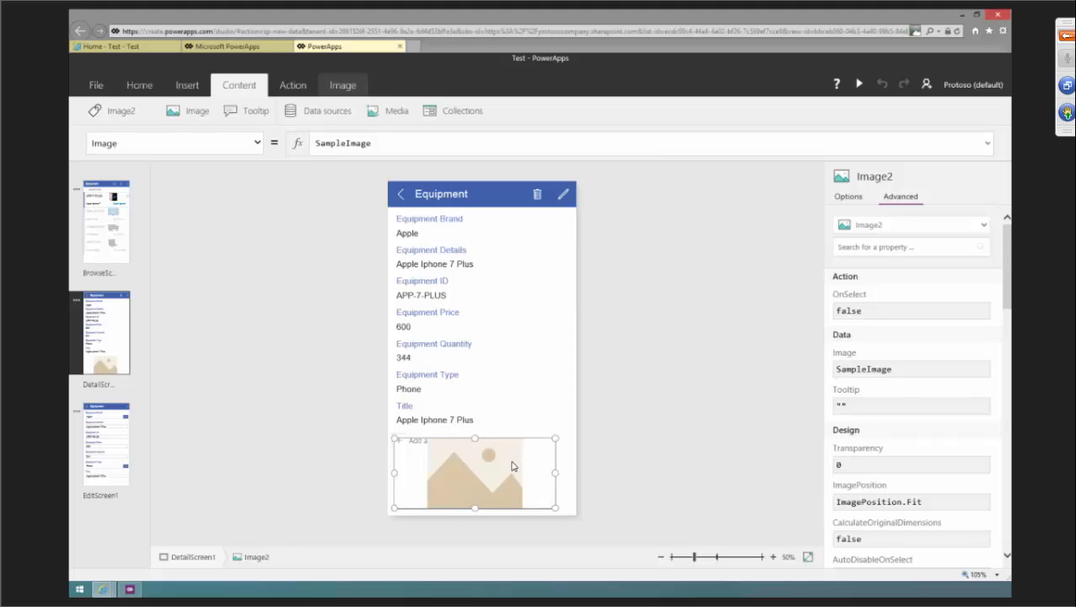
{"action": "key", "text": "Delete"}
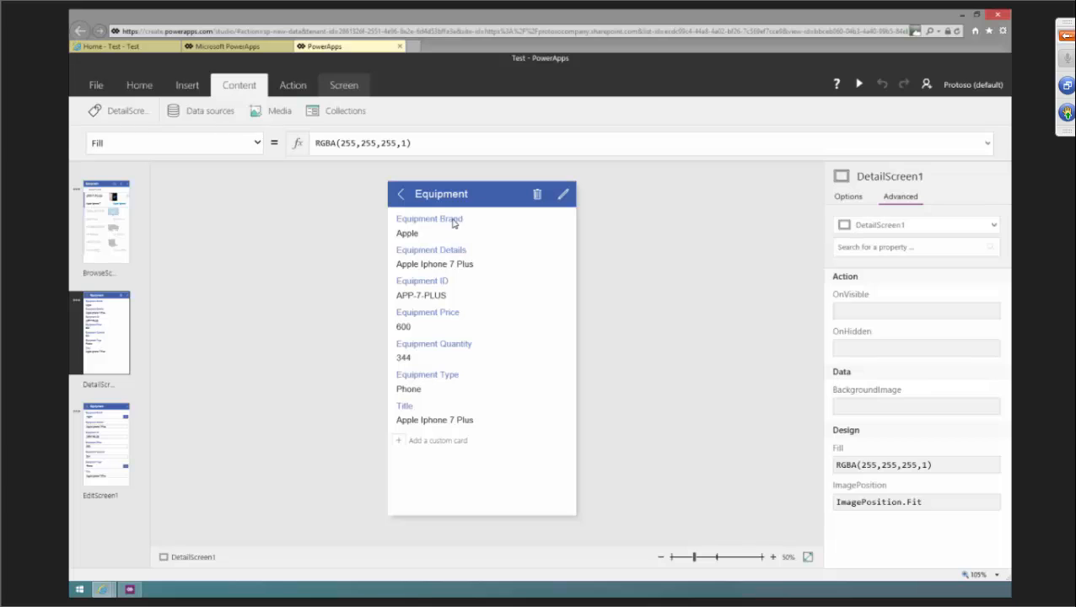
Make the Equipment Image field visible in the detail screen's form.
{"action": "left_click", "coordinate": [452, 221]}
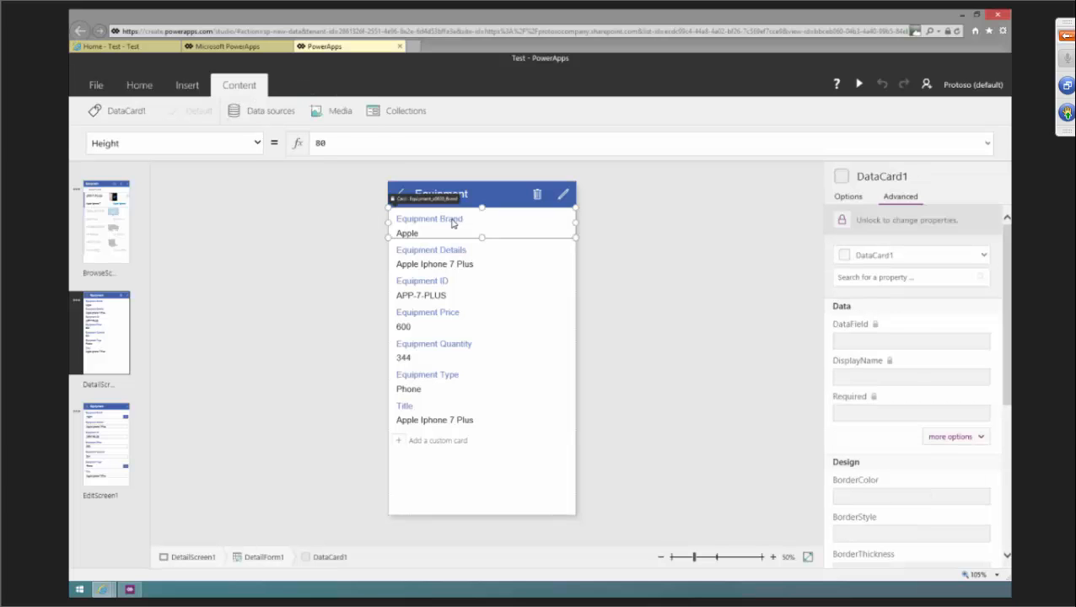
{"action": "left_click", "coordinate": [843, 197]}
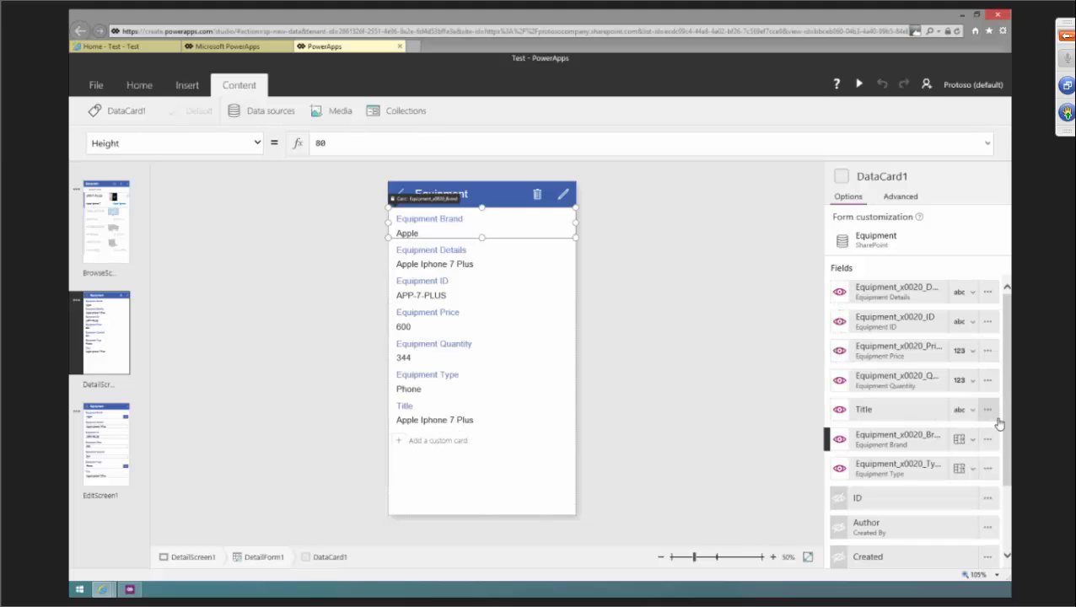
{"action": "scroll", "coordinate": [1005, 425], "scroll_direction": "down", "scroll_amount": 3}
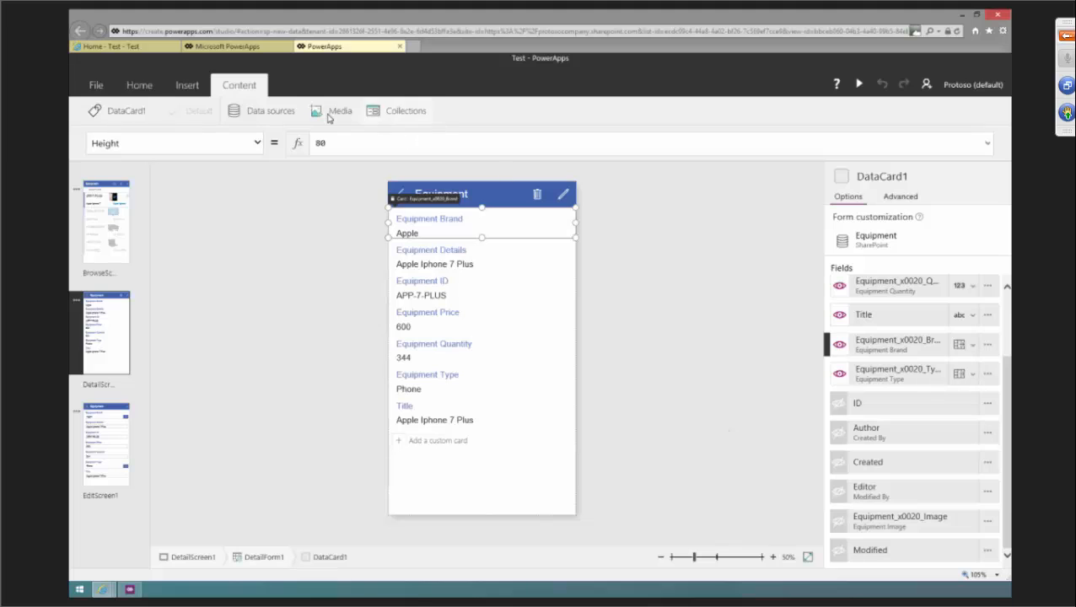
{"action": "left_click", "coordinate": [839, 524]}
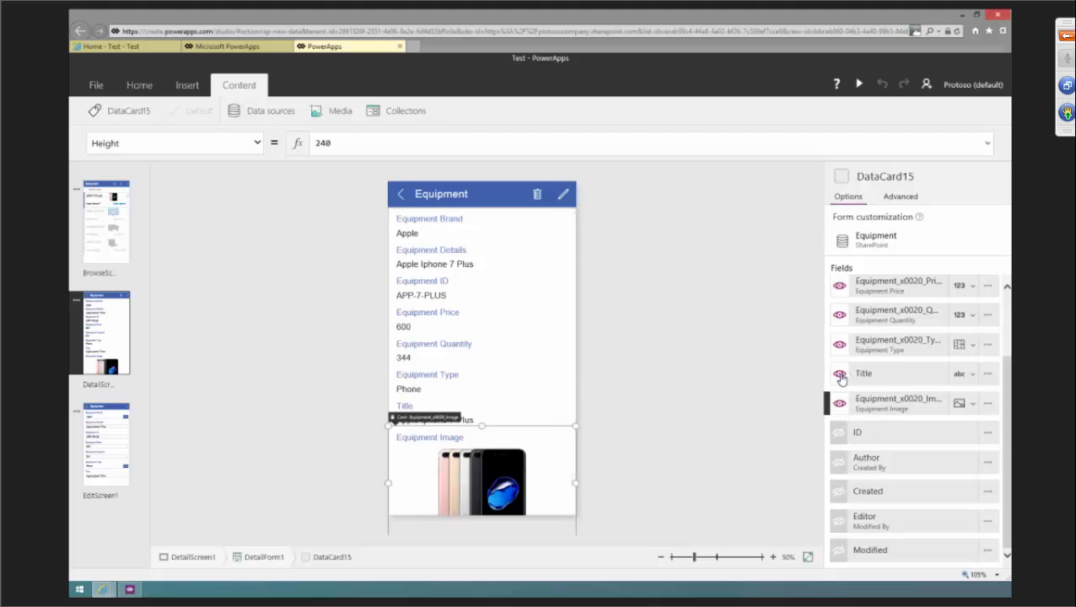
{"action": "left_click", "coordinate": [461, 344]}
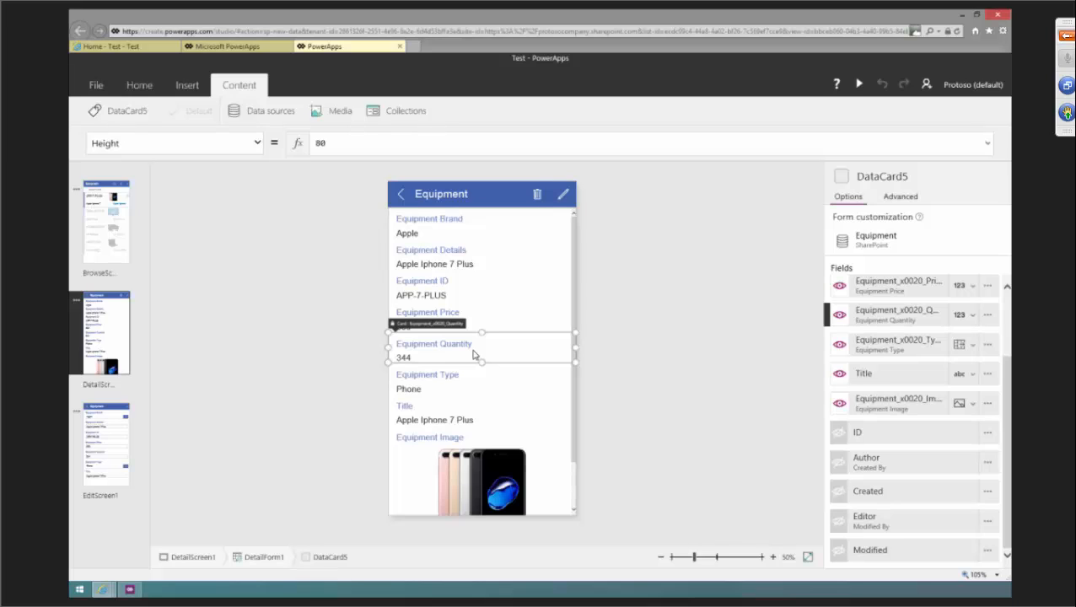
{"action": "left_click", "coordinate": [116, 435]}
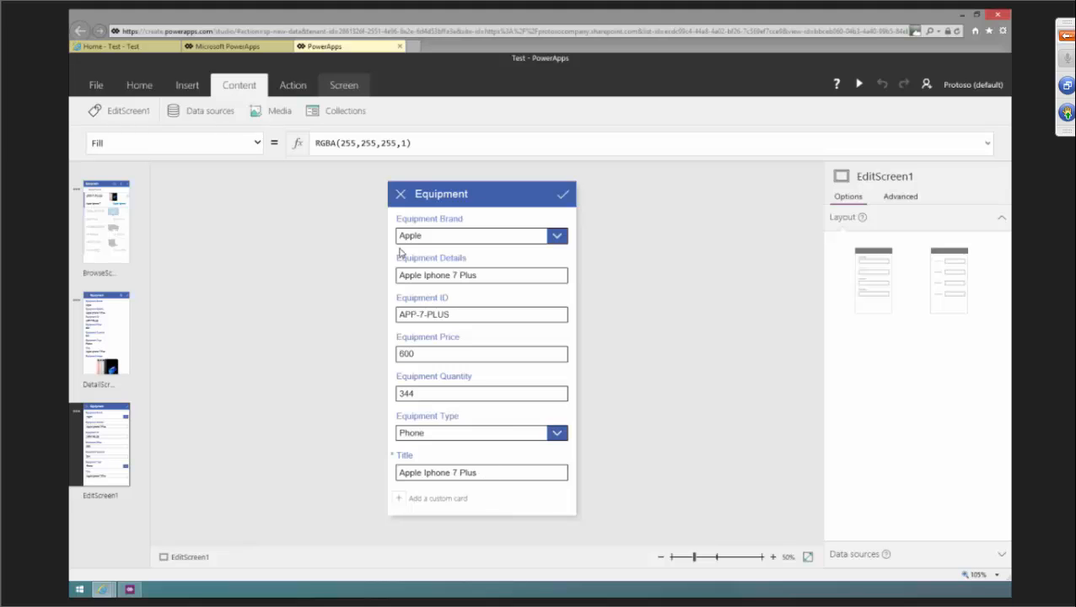
{"action": "left_click", "coordinate": [189, 87]}
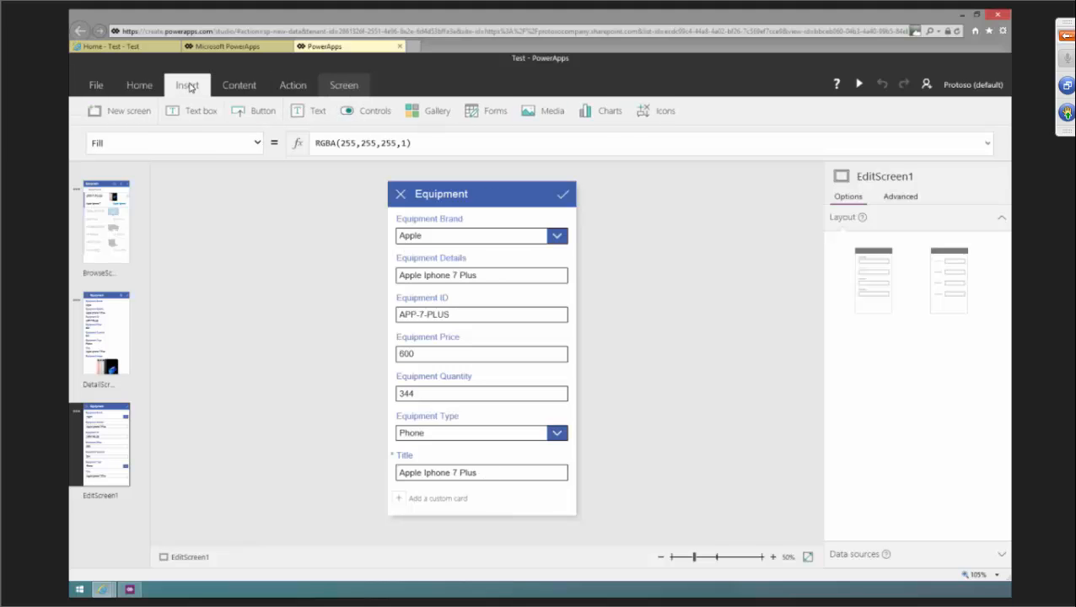
{"action": "left_click", "coordinate": [548, 112]}
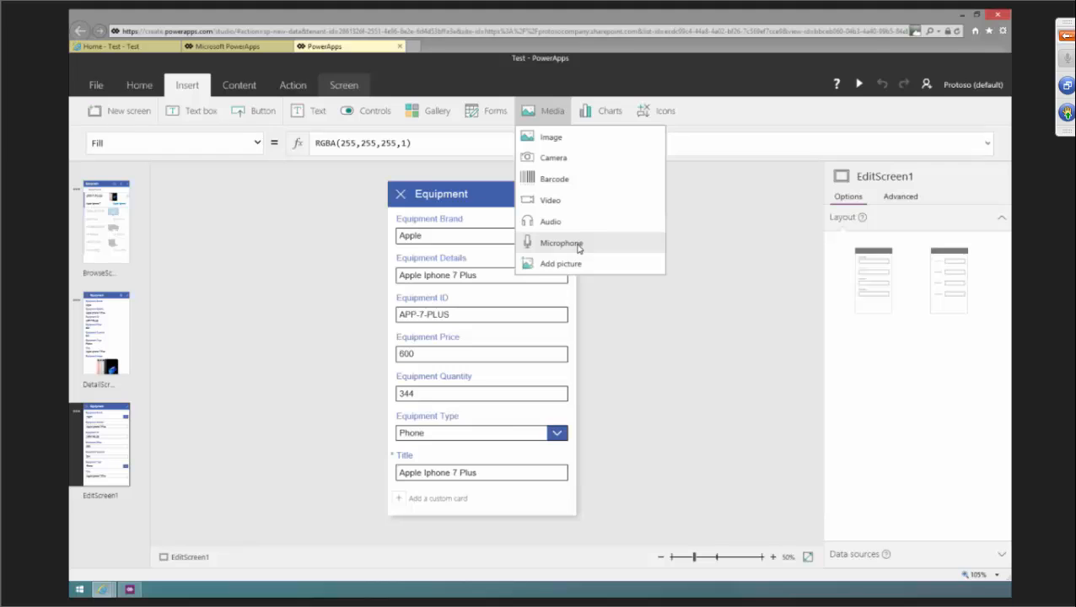
{"action": "left_click", "coordinate": [329, 267]}
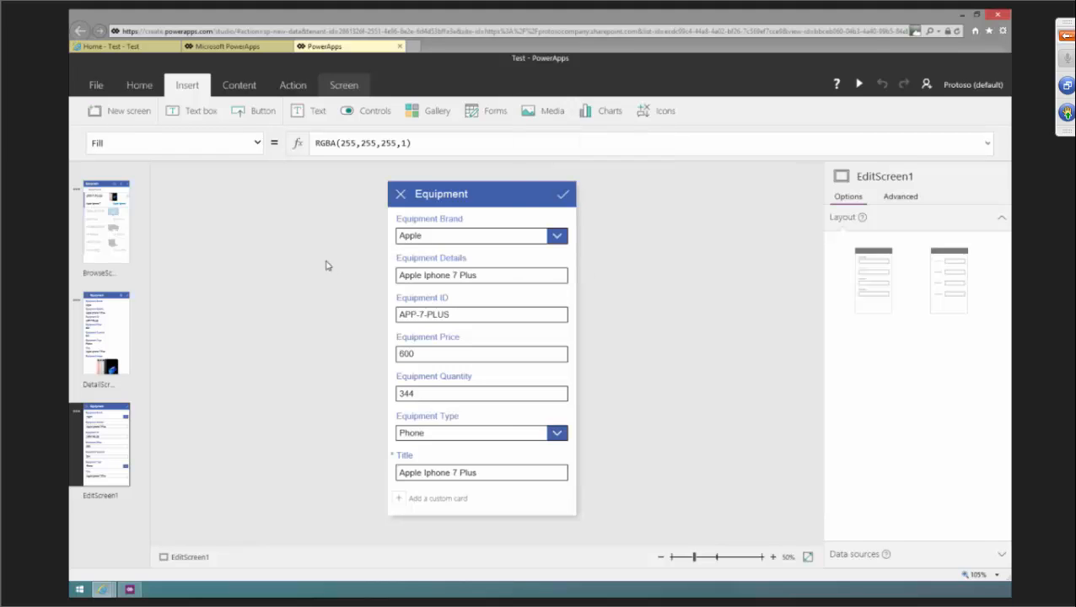
Apply the Forest theme to the app from the browse screen.
{"action": "left_click", "coordinate": [102, 213]}
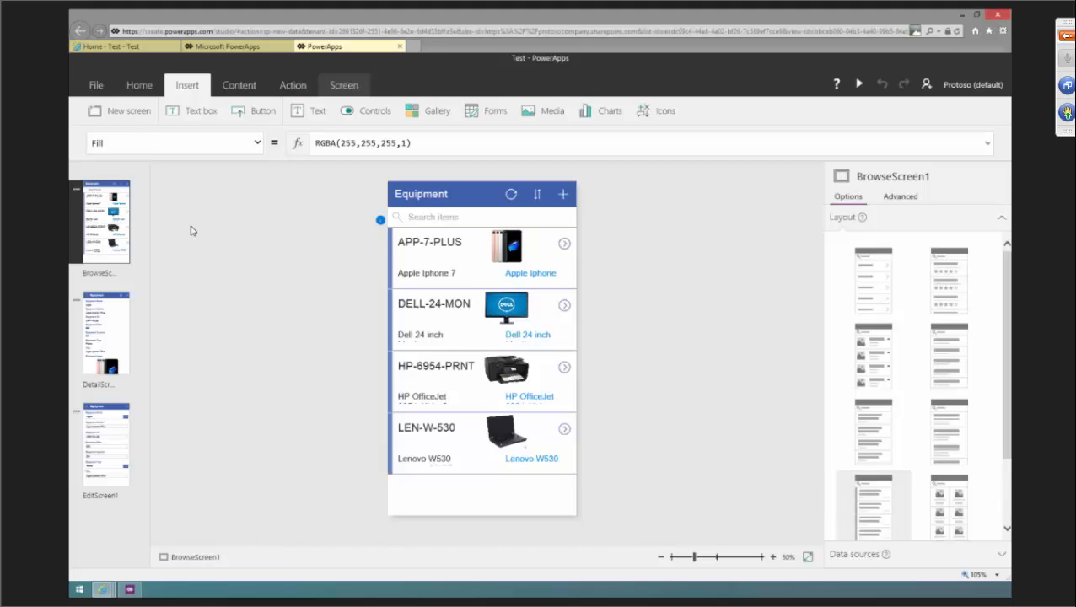
{"action": "left_click", "coordinate": [143, 89]}
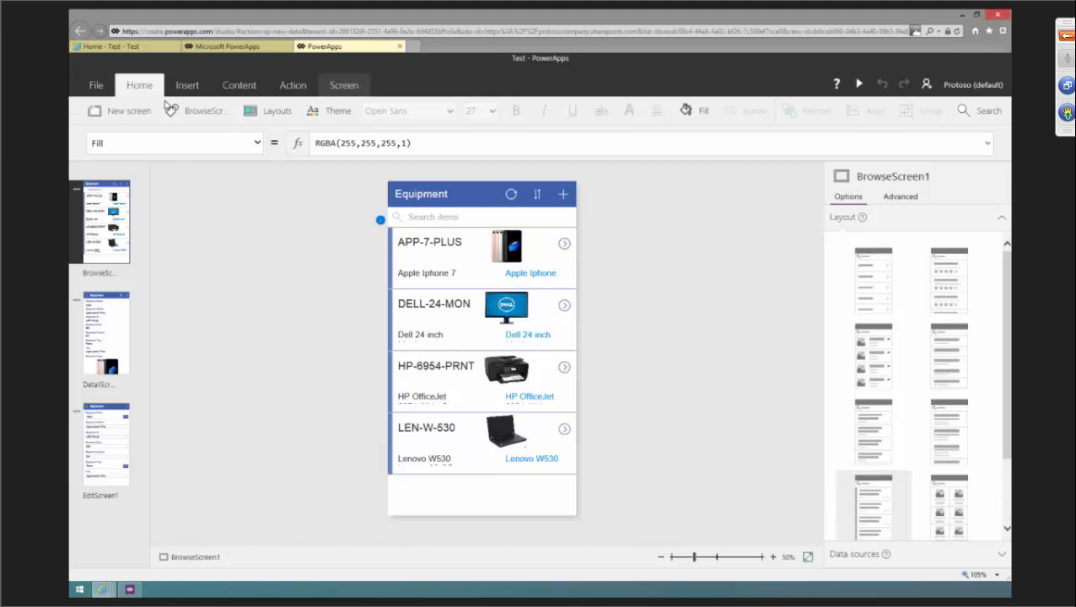
{"action": "left_click", "coordinate": [331, 113]}
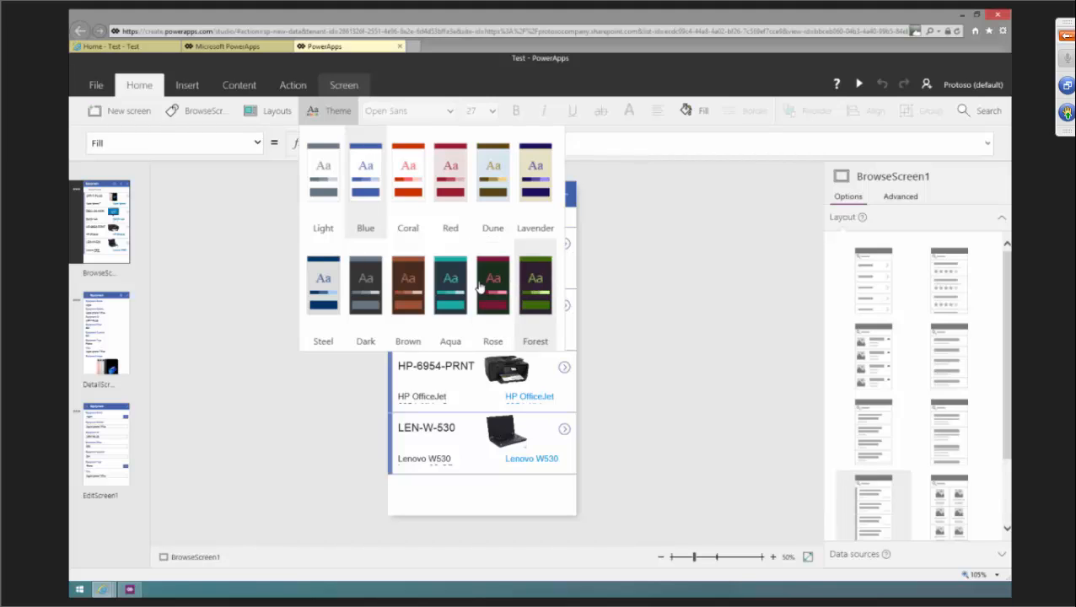
{"action": "left_click", "coordinate": [242, 291]}
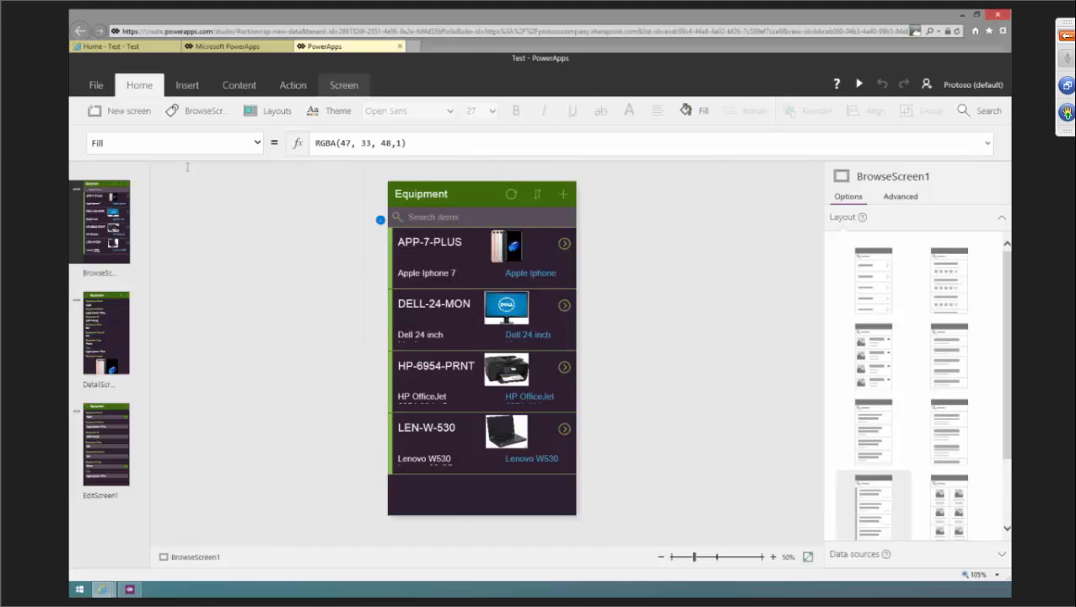
In app settings, give the app icon a dark navy background with the keyboard icon and enter the description Test.
{"action": "left_click", "coordinate": [97, 86]}
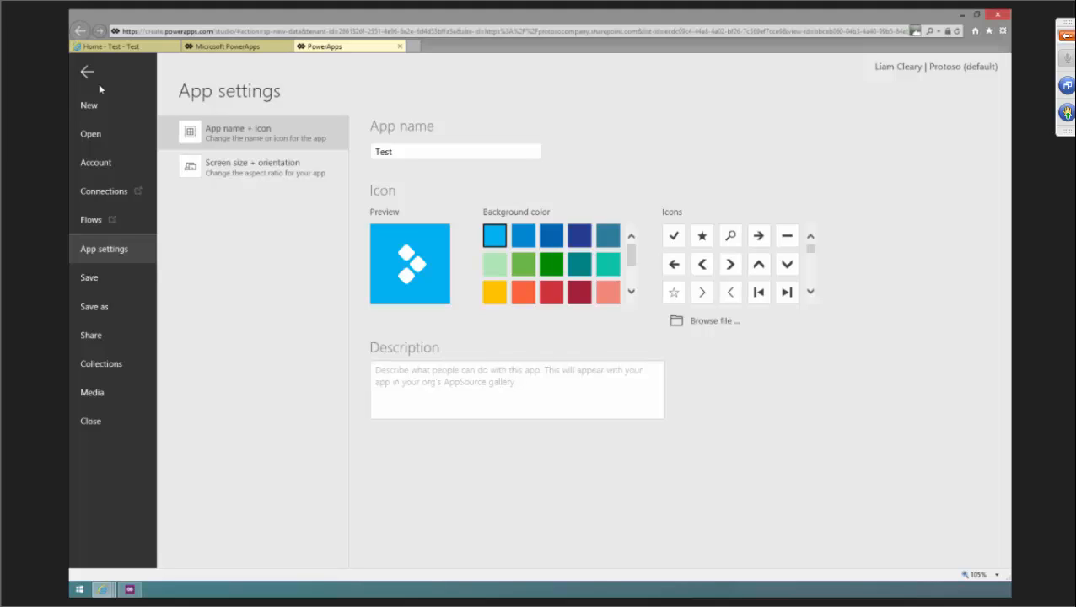
{"action": "left_click", "coordinate": [408, 151]}
{"action": "left_click_drag", "start_coordinate": [631, 255], "coordinate": [633, 277]}
{"action": "left_click", "coordinate": [607, 288]}
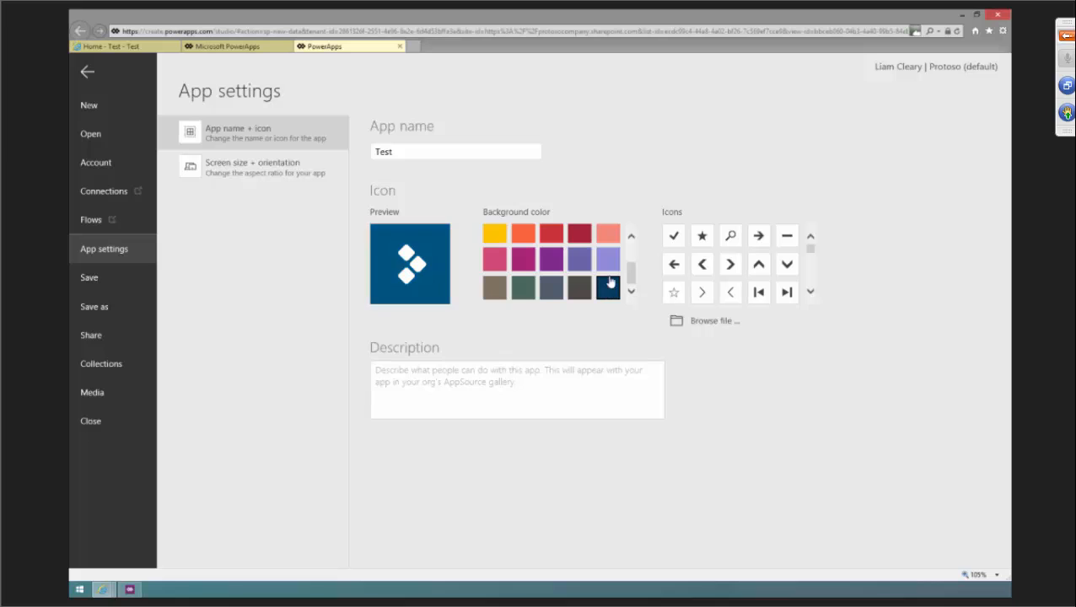
{"action": "scroll", "coordinate": [808, 255], "scroll_direction": "down", "scroll_amount": 5}
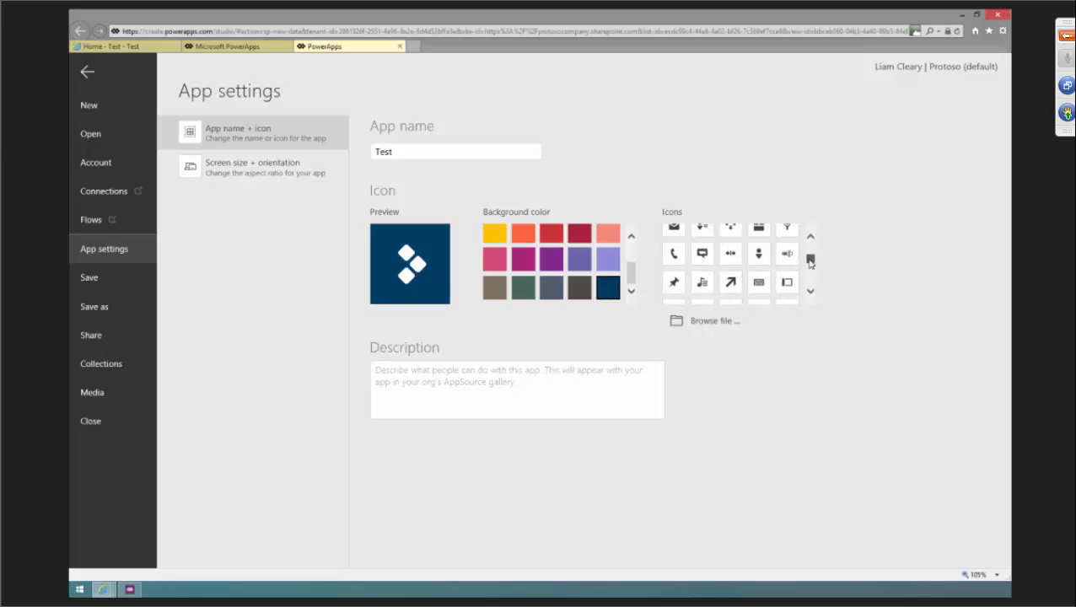
{"action": "left_click", "coordinate": [702, 254]}
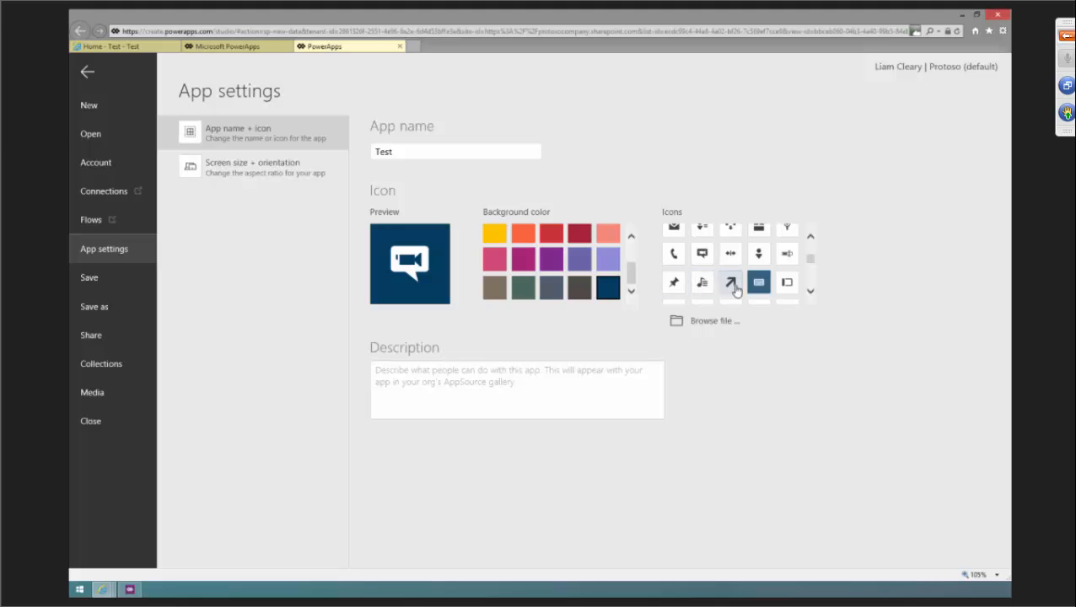
{"action": "left_click", "coordinate": [758, 283]}
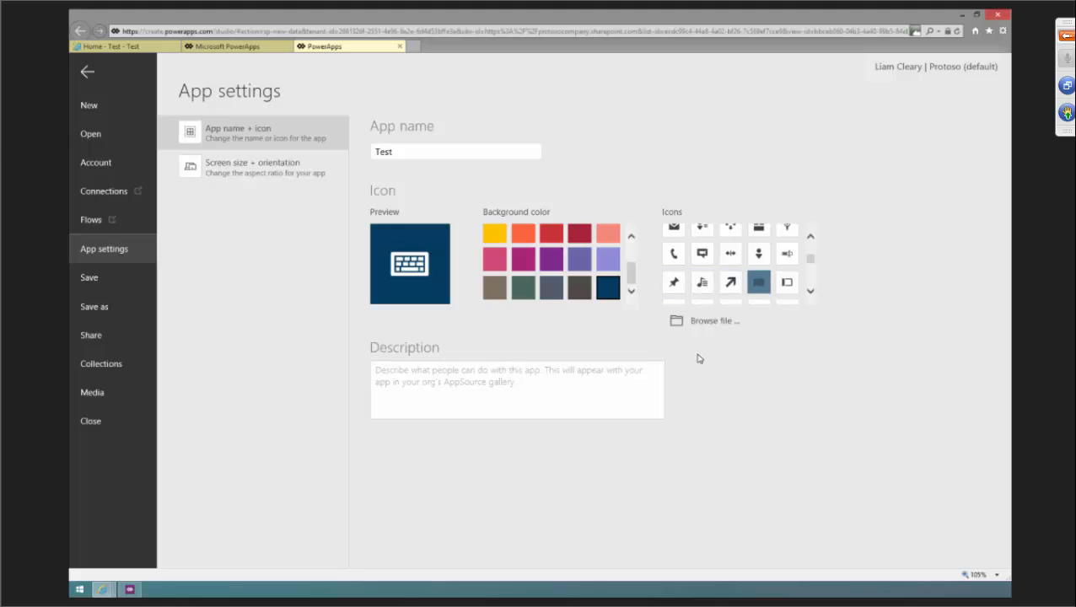
{"action": "left_click", "coordinate": [610, 383]}
{"action": "type", "text": "Test"}
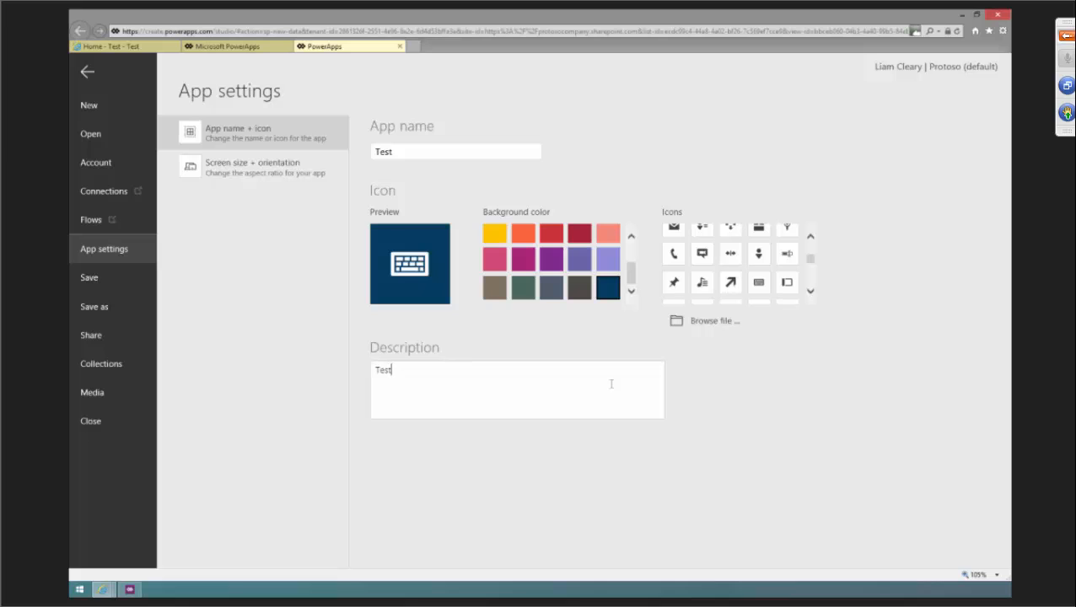
Preview the Landscape orientation in the app's screen size settings, then switch back to Portrait.
{"action": "left_click", "coordinate": [290, 172]}
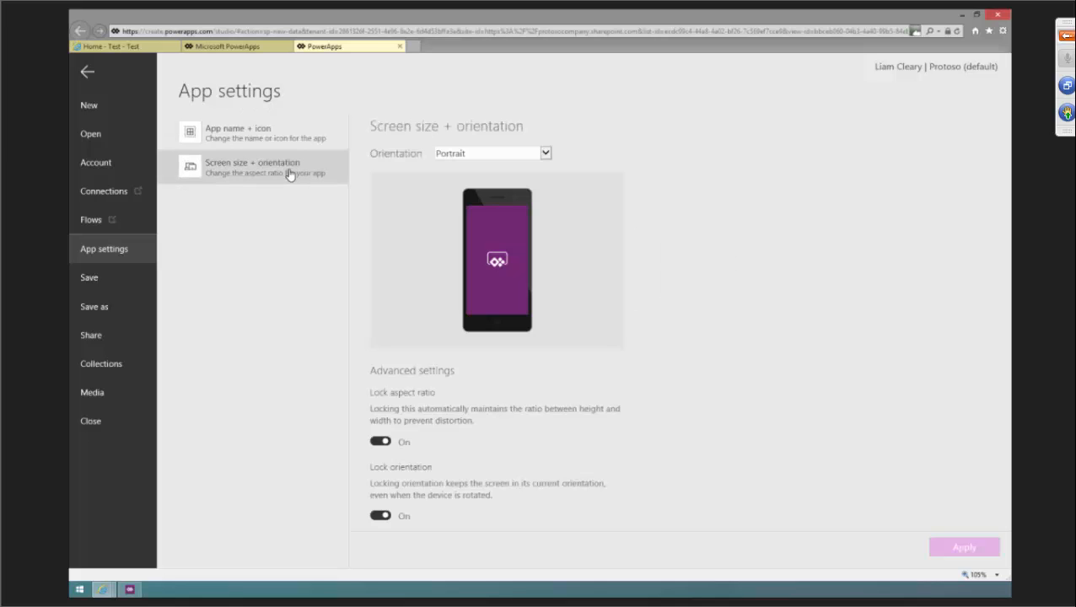
{"action": "left_click", "coordinate": [463, 155]}
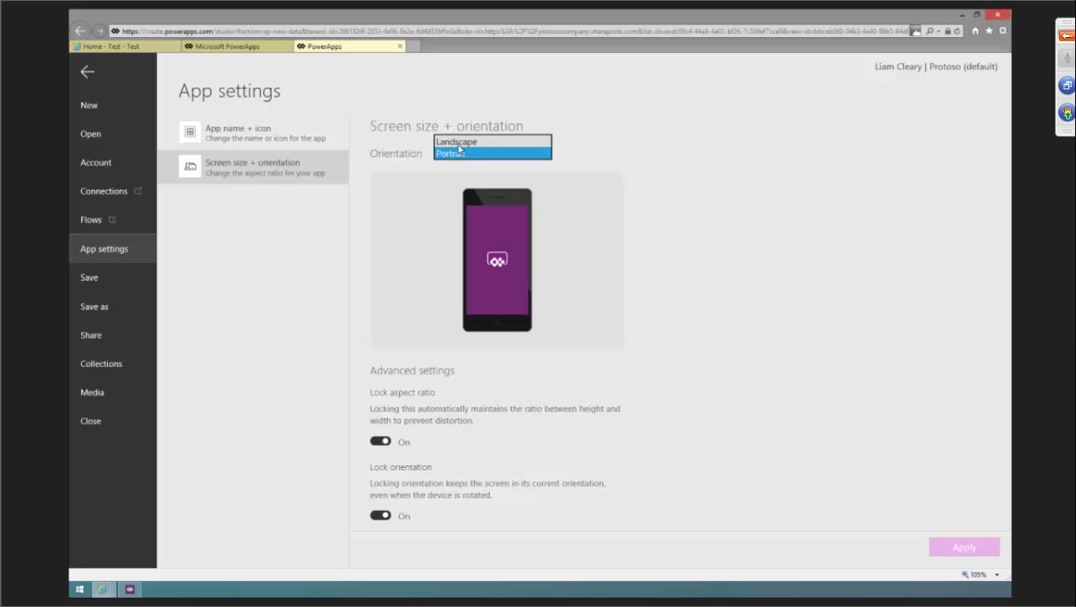
{"action": "left_click", "coordinate": [459, 141]}
{"action": "left_click", "coordinate": [479, 156]}
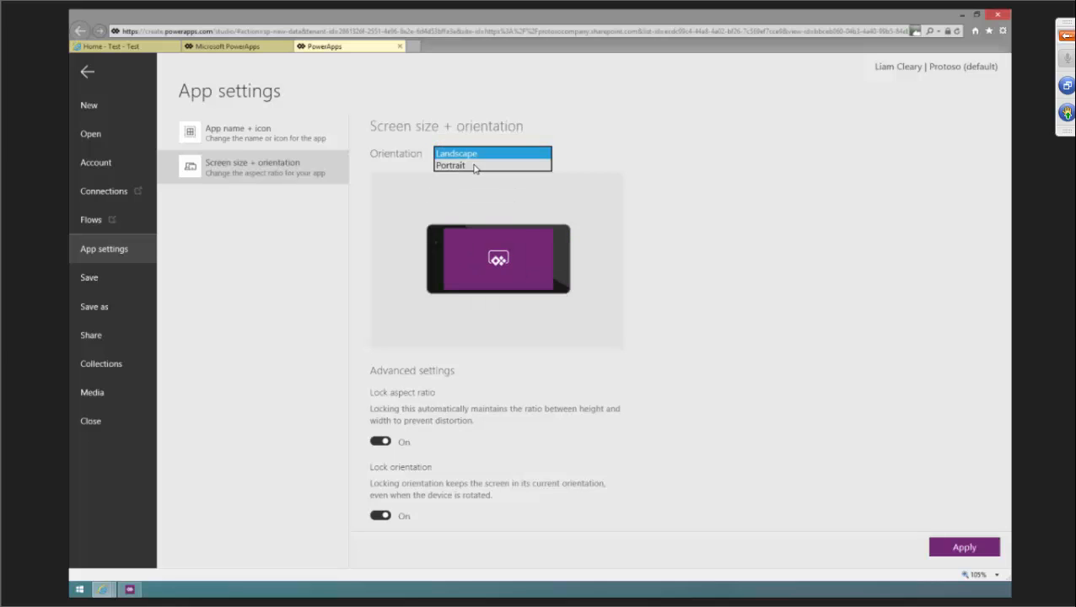
{"action": "left_click", "coordinate": [474, 168]}
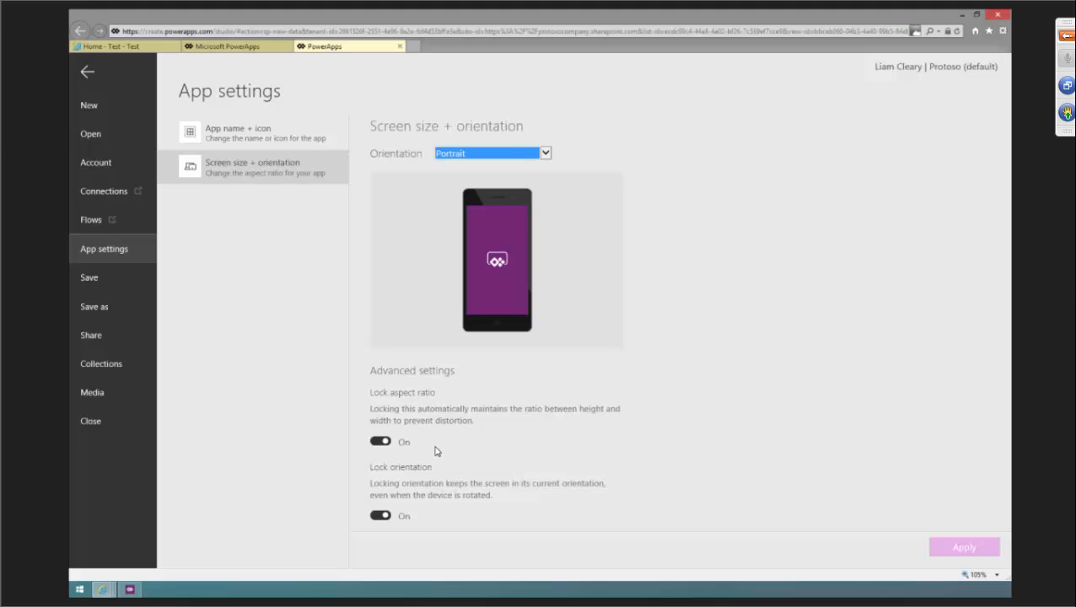
Save the app and close the editor.
{"action": "left_click", "coordinate": [94, 283]}
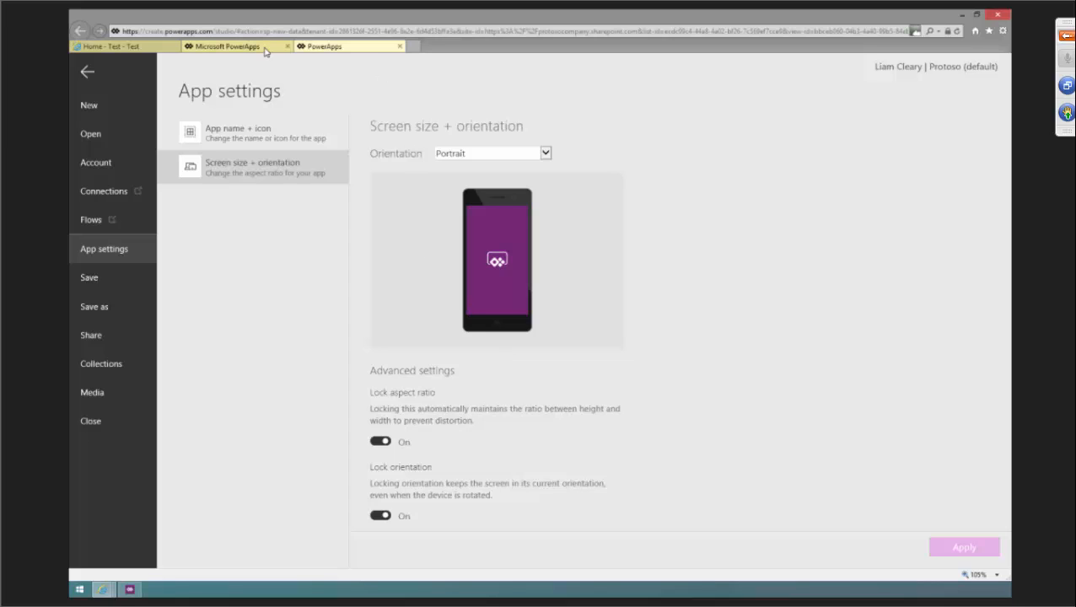
{"action": "left_click", "coordinate": [91, 421]}
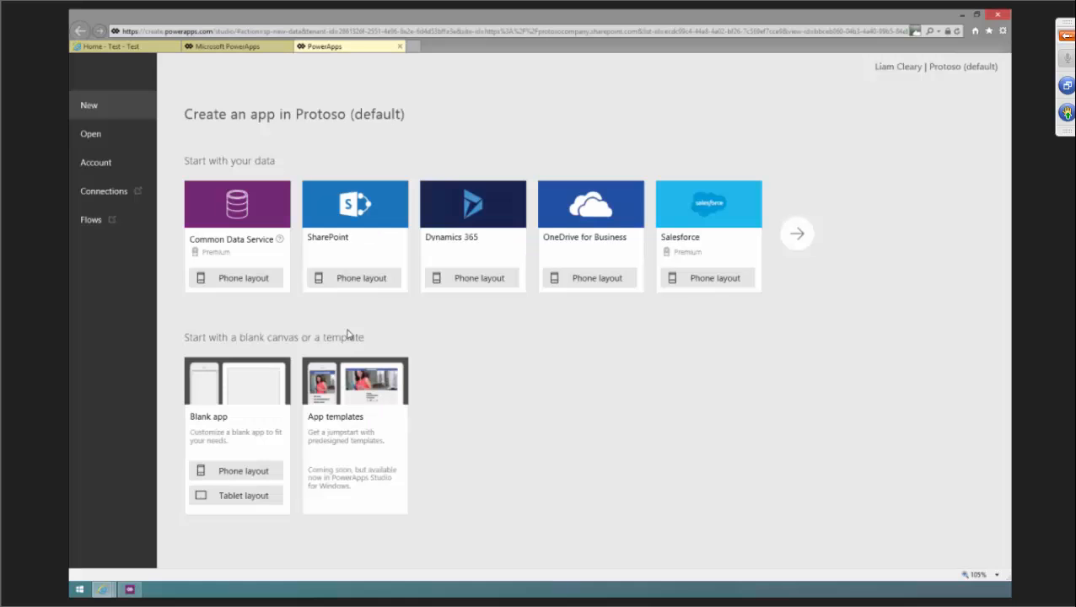
Open the Test app from the PowerApps apps list and start a preview of it.
{"action": "left_click", "coordinate": [215, 48]}
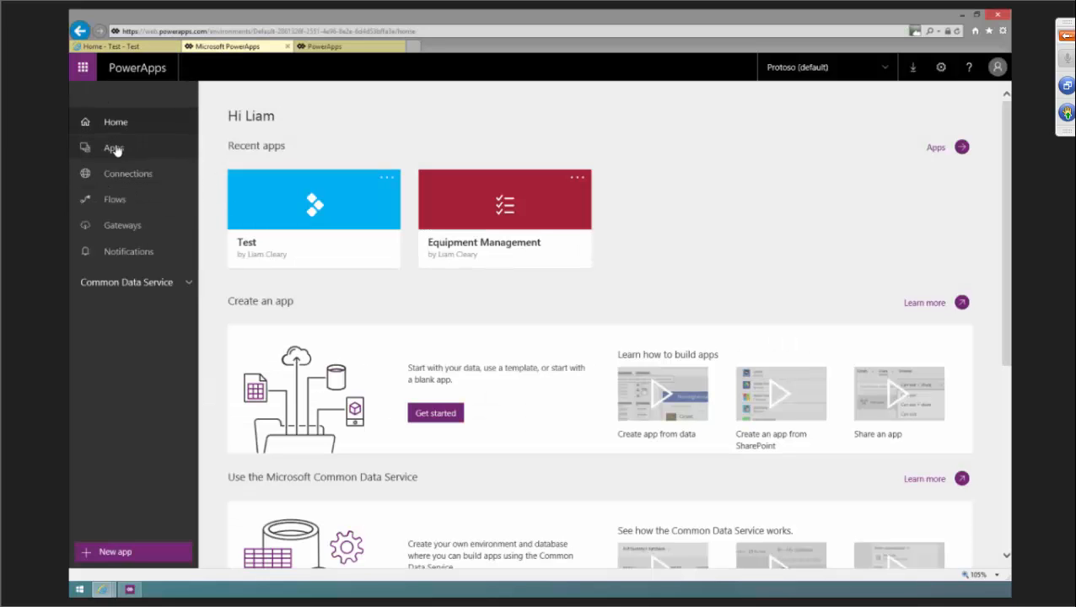
{"action": "left_click", "coordinate": [113, 149]}
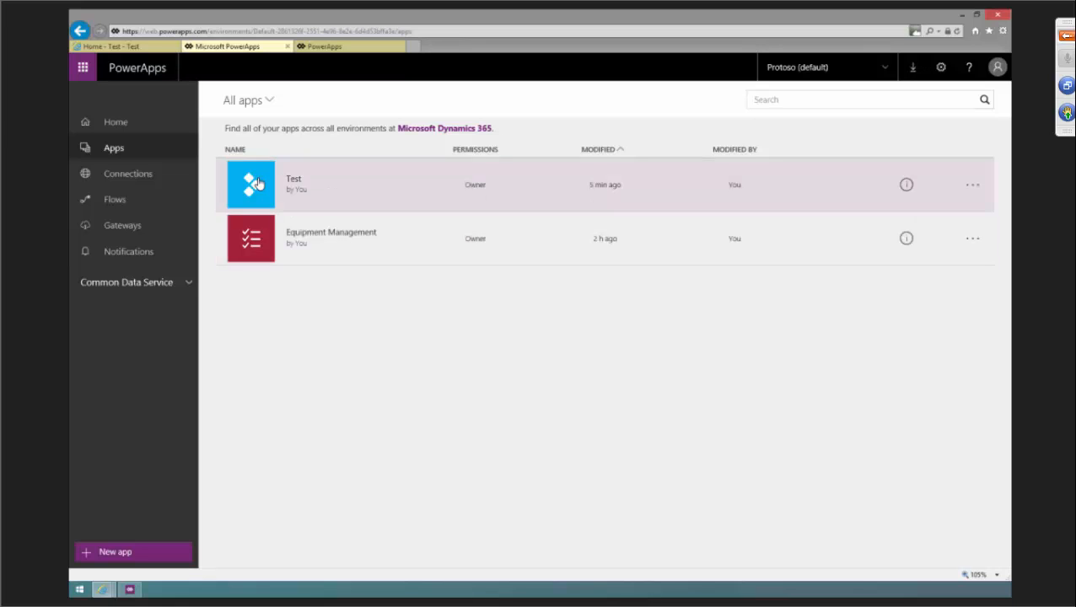
{"action": "left_click", "coordinate": [250, 184]}
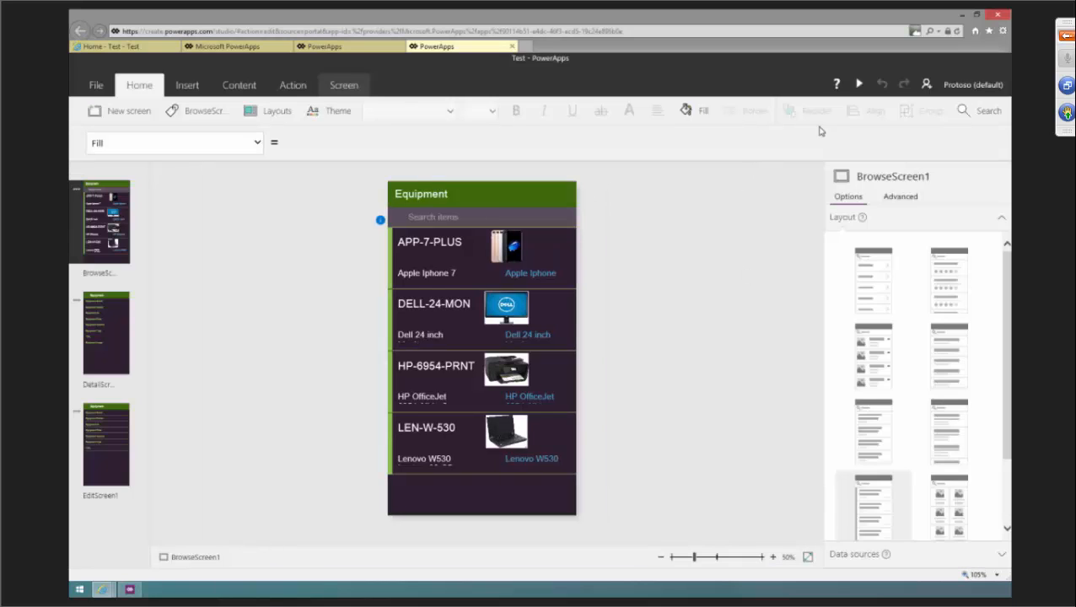
{"action": "left_click", "coordinate": [859, 84]}
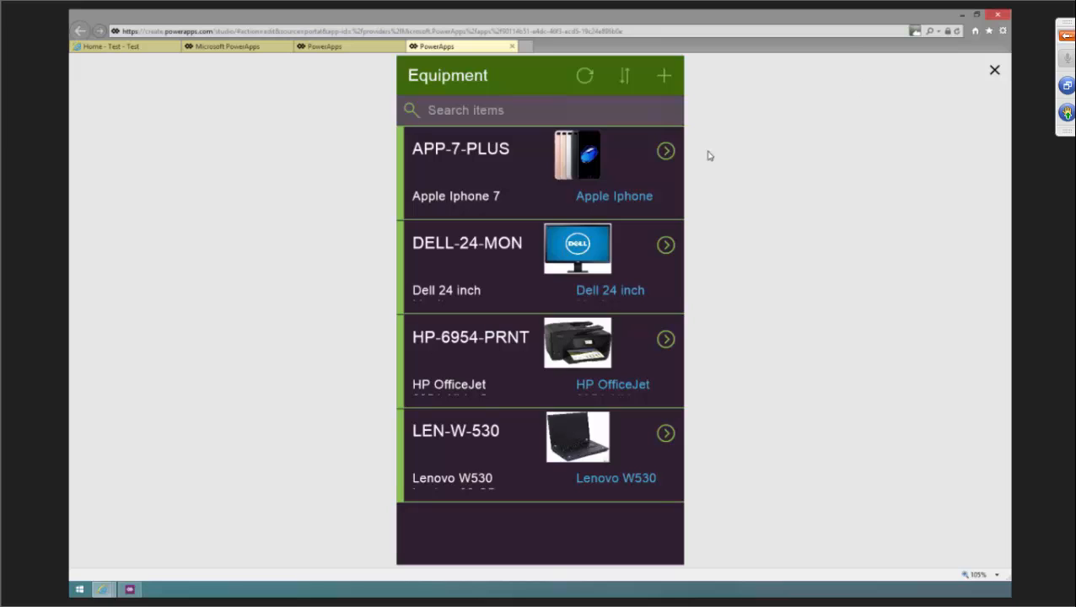
Browse the previewed app's detail and edit screens for the iPhone and Dell records.
{"action": "left_click", "coordinate": [666, 150]}
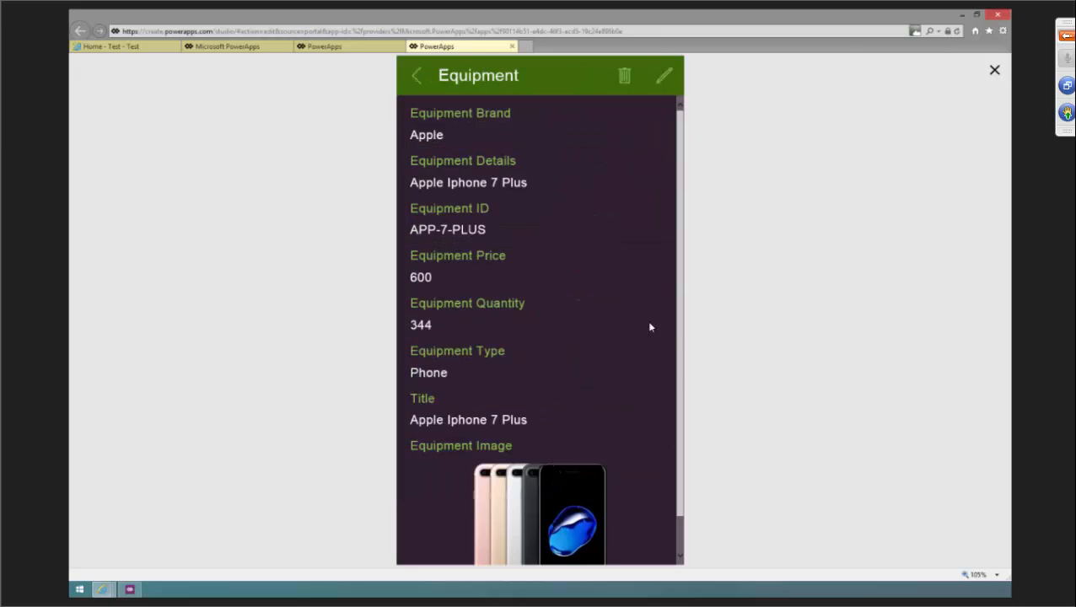
{"action": "mouse_move", "coordinate": [679, 333]}
{"action": "left_mouse_down"}
{"action": "mouse_move", "coordinate": [680, 467]}
{"action": "mouse_move", "coordinate": [678, 327]}
{"action": "left_mouse_up"}
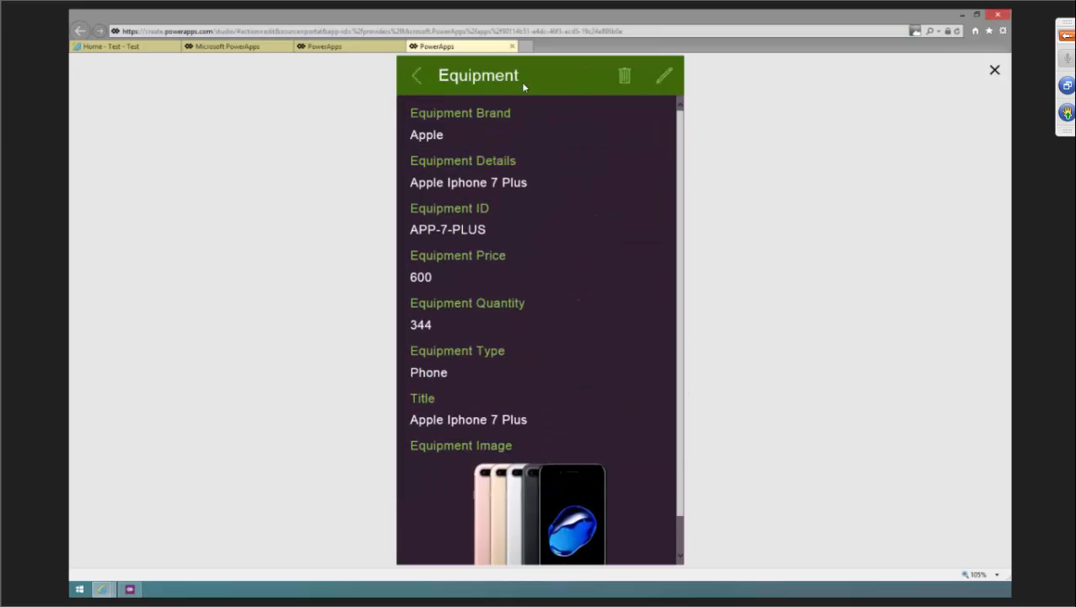
{"action": "left_click", "coordinate": [415, 79]}
{"action": "left_click", "coordinate": [664, 245]}
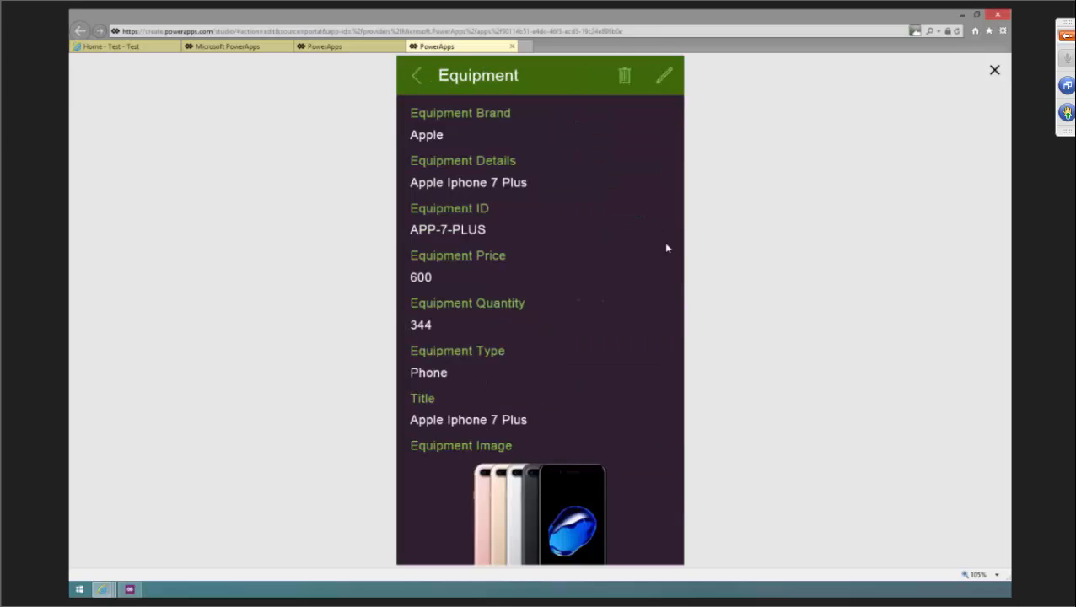
{"action": "scroll", "coordinate": [639, 383], "scroll_direction": "down", "scroll_amount": 1}
{"action": "scroll", "coordinate": [643, 358], "scroll_direction": "up", "scroll_amount": 1}
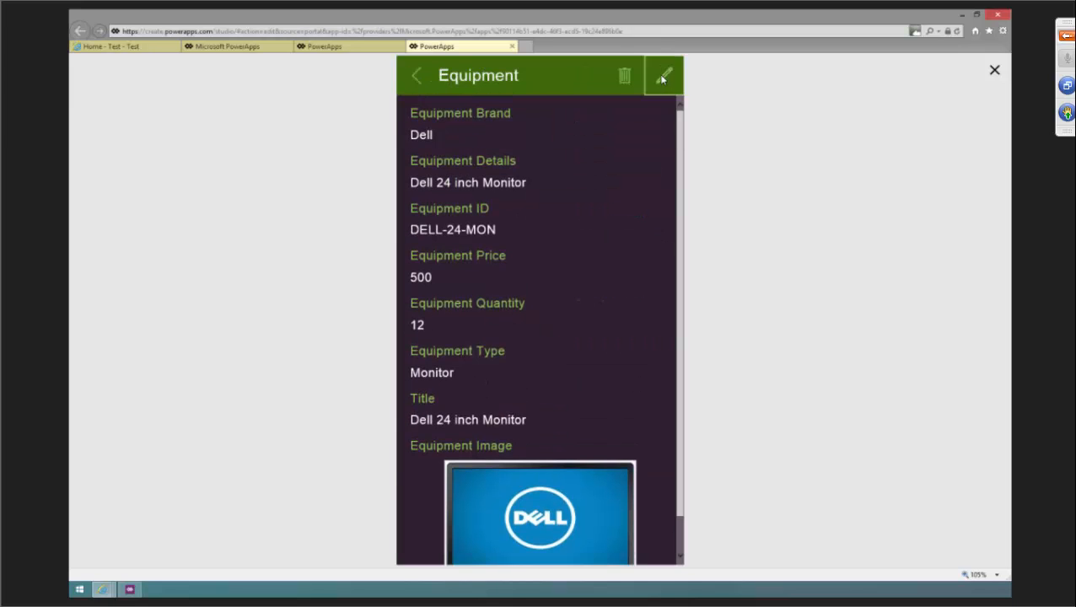
{"action": "left_click", "coordinate": [663, 76]}
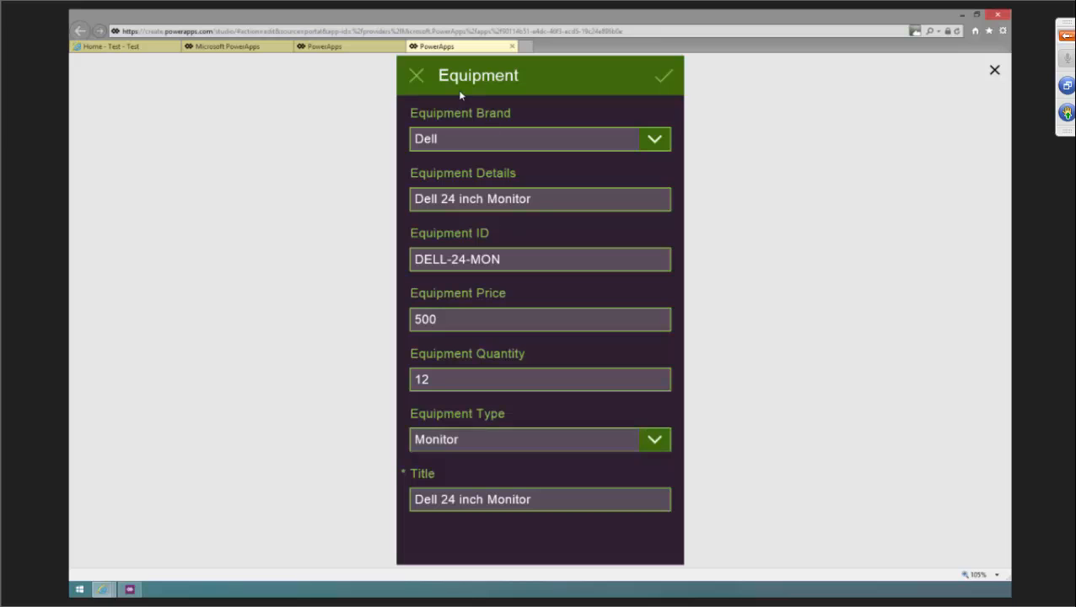
{"action": "left_click", "coordinate": [411, 74]}
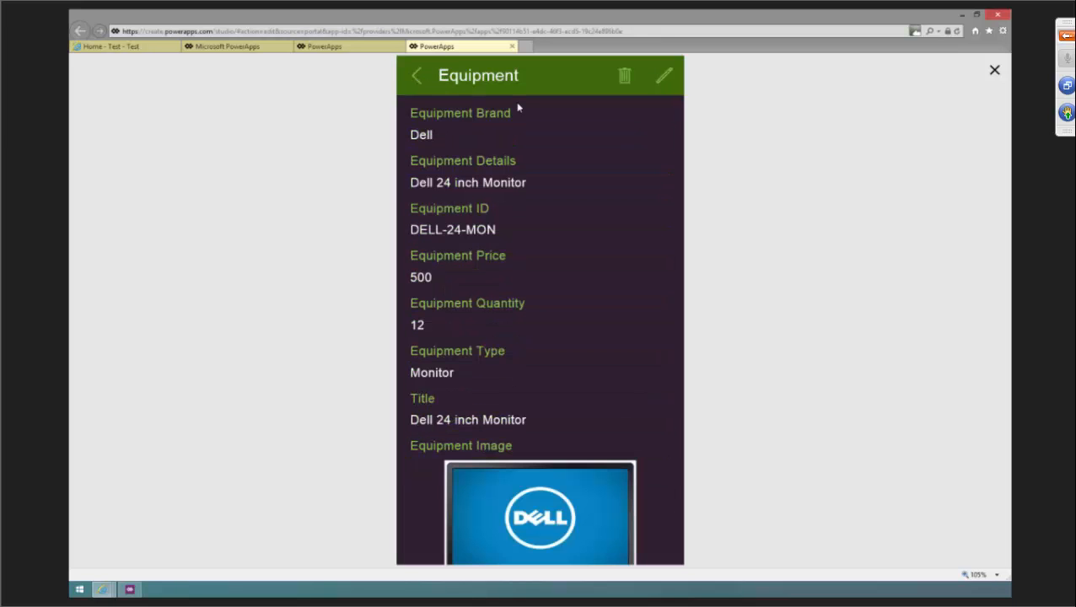
{"action": "left_click", "coordinate": [417, 76]}
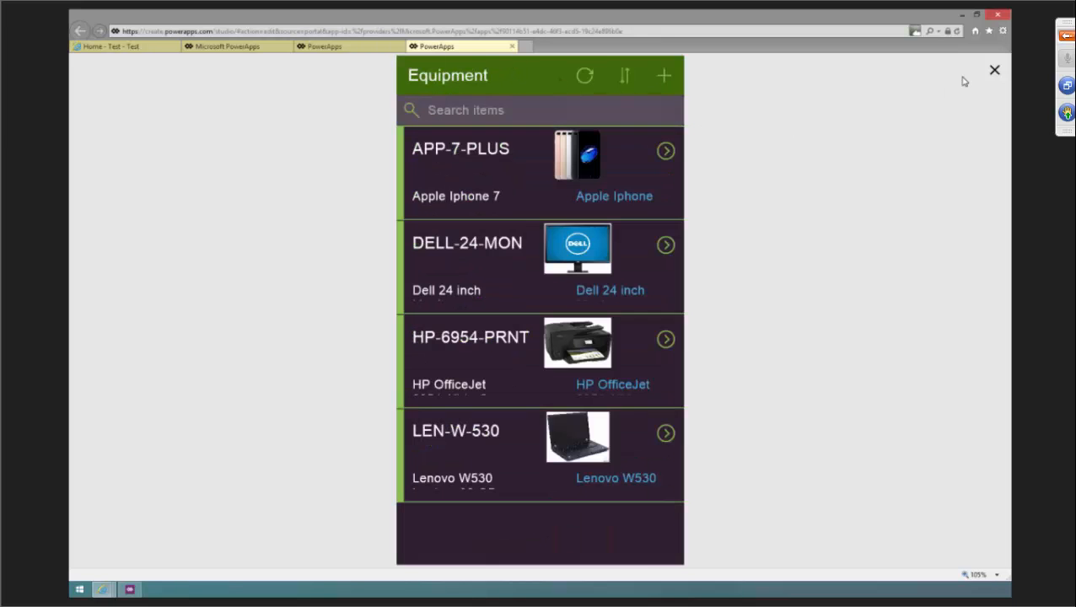
Close the preview and, in the SharePoint Equipment list, switch to the Equipment Management view and open that app.
{"action": "left_click", "coordinate": [214, 49]}
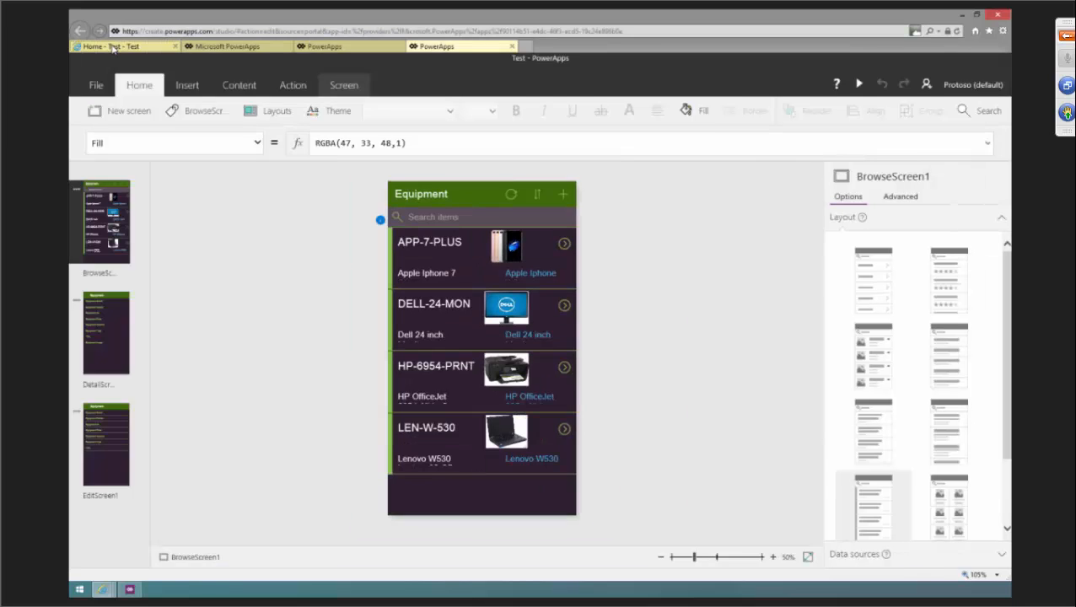
{"action": "left_click", "coordinate": [118, 47]}
{"action": "left_click", "coordinate": [618, 273]}
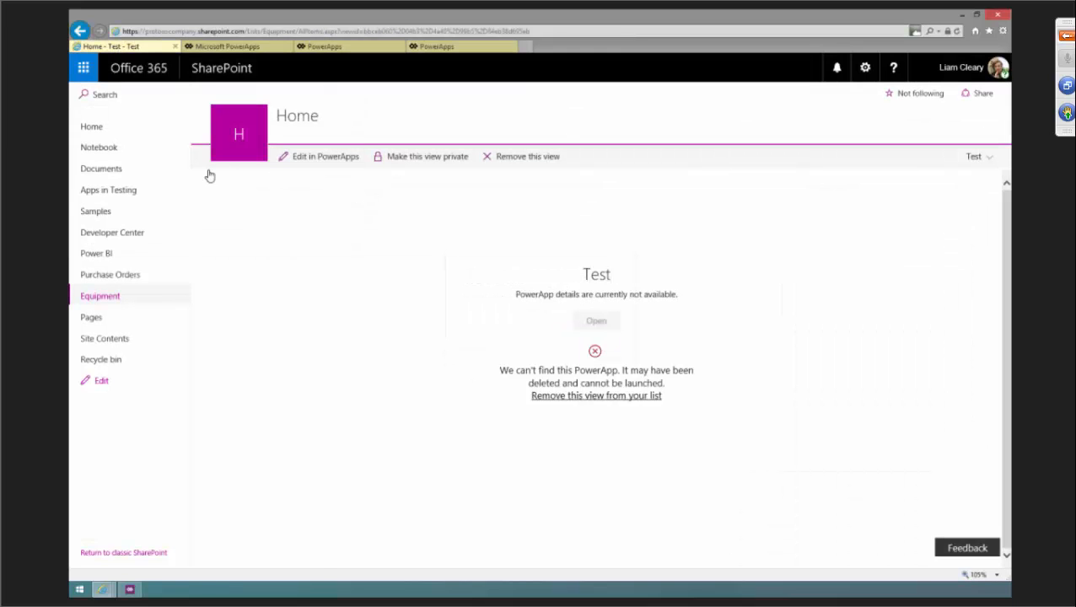
{"action": "left_click", "coordinate": [113, 300]}
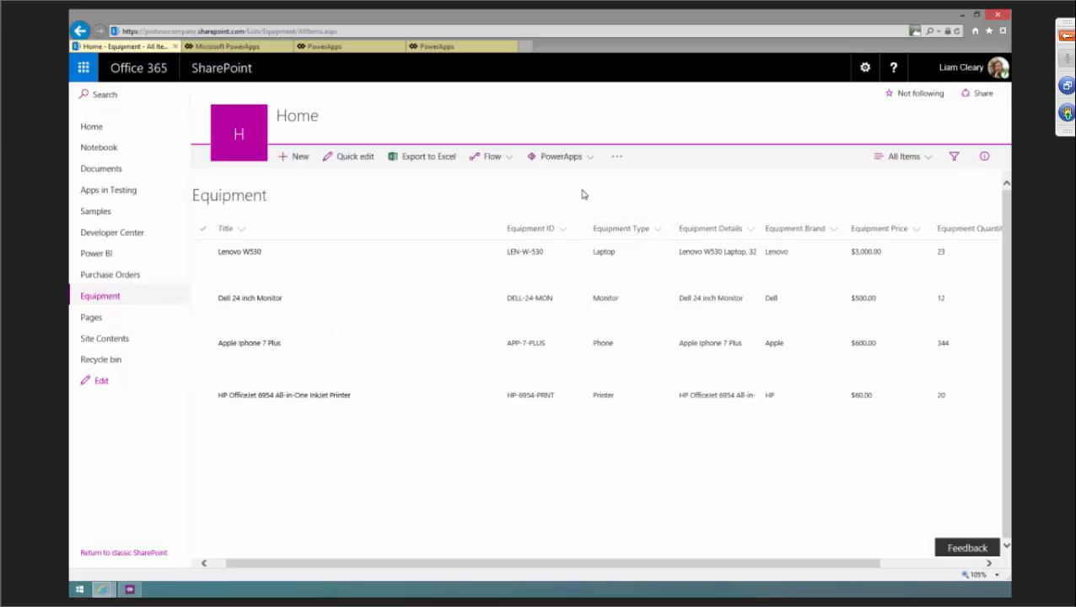
{"action": "left_click", "coordinate": [928, 160]}
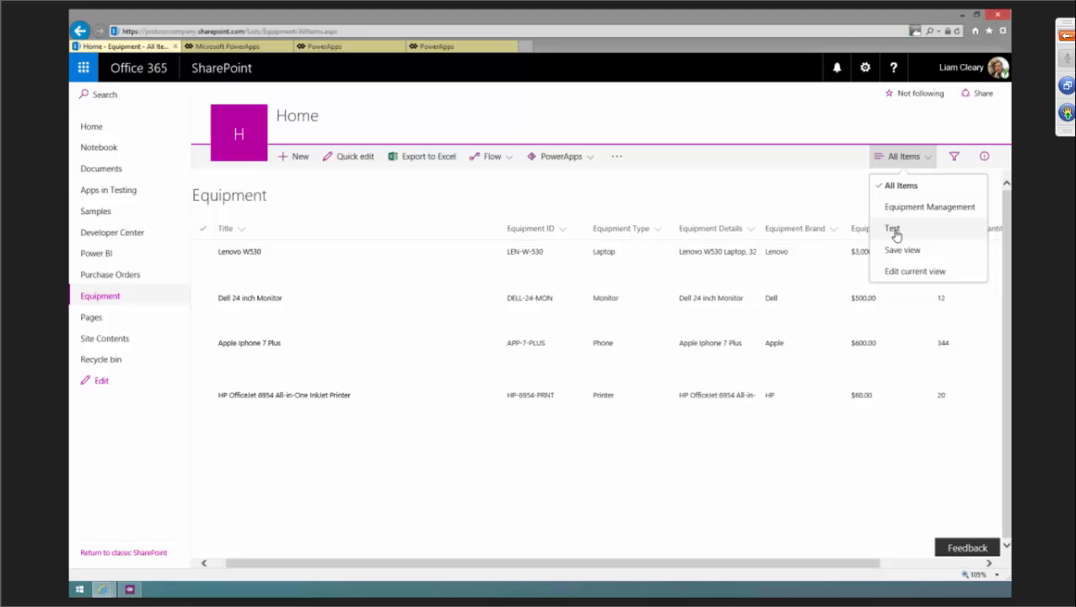
{"action": "left_click", "coordinate": [908, 210]}
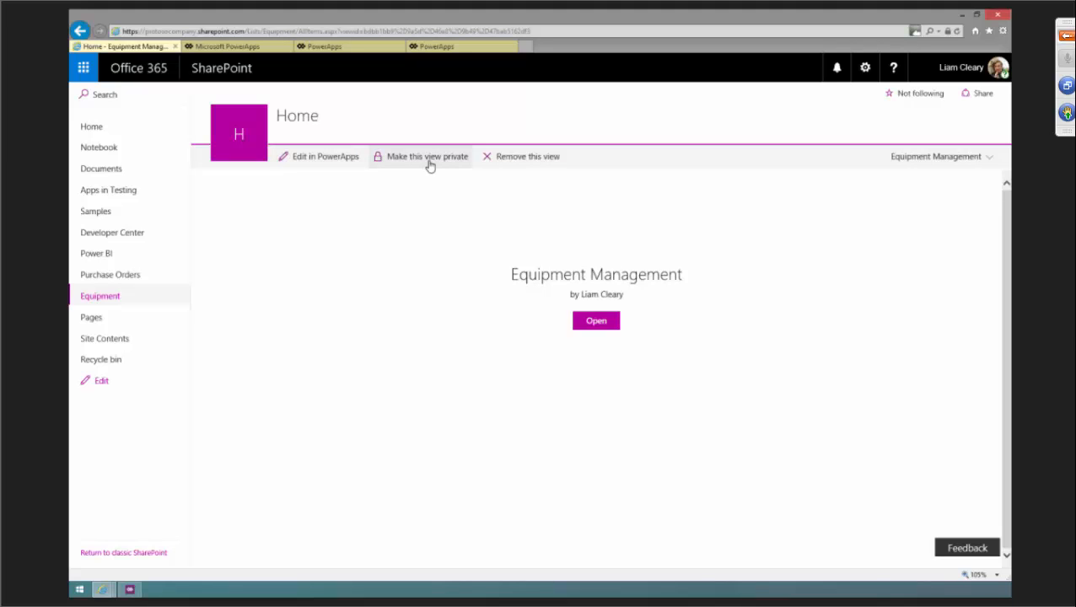
{"action": "left_click", "coordinate": [593, 322]}
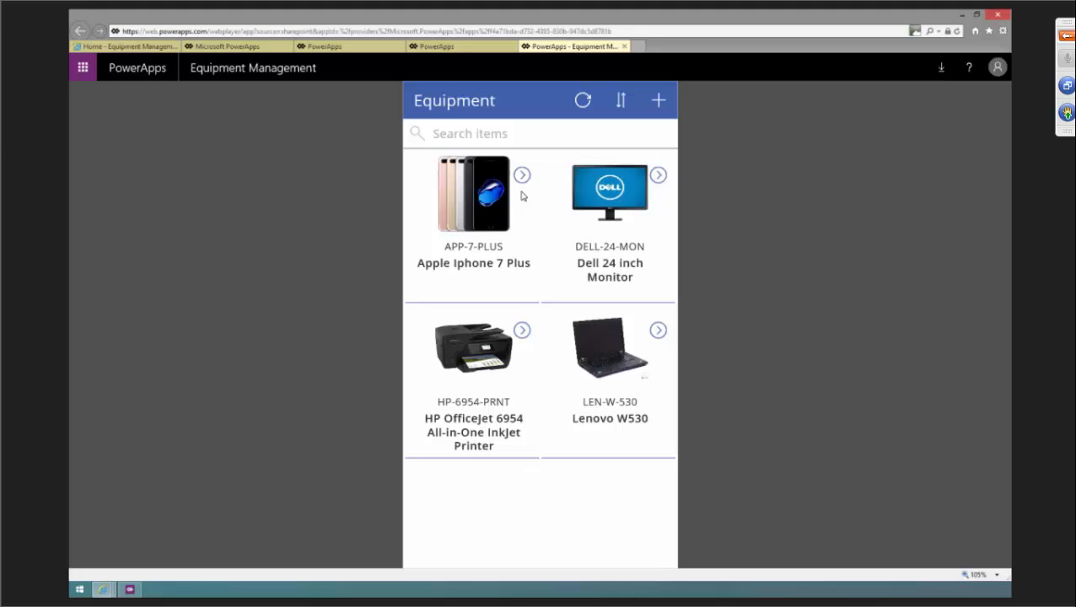
Search the app's gallery for Len and open the Lenovo W530 record.
{"action": "left_click", "coordinate": [499, 133]}
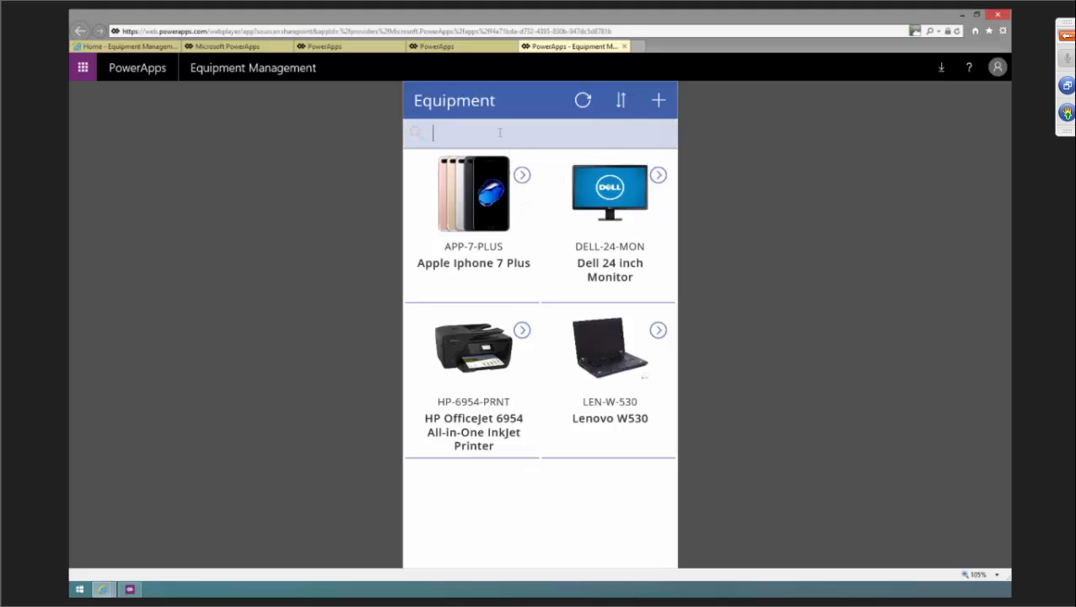
{"action": "type", "text": "Len"}
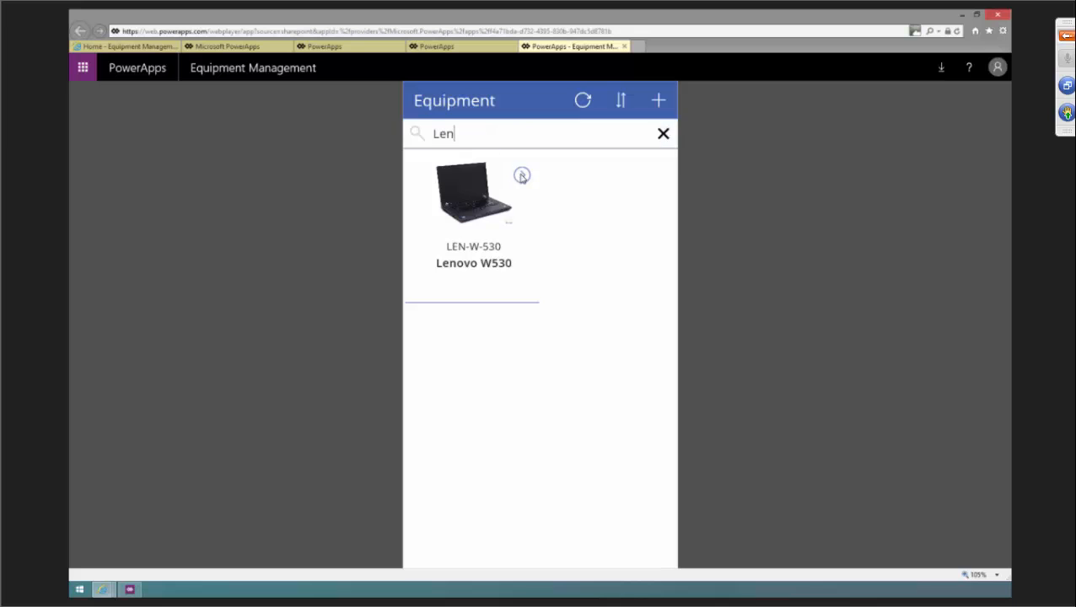
{"action": "left_click", "coordinate": [521, 176]}
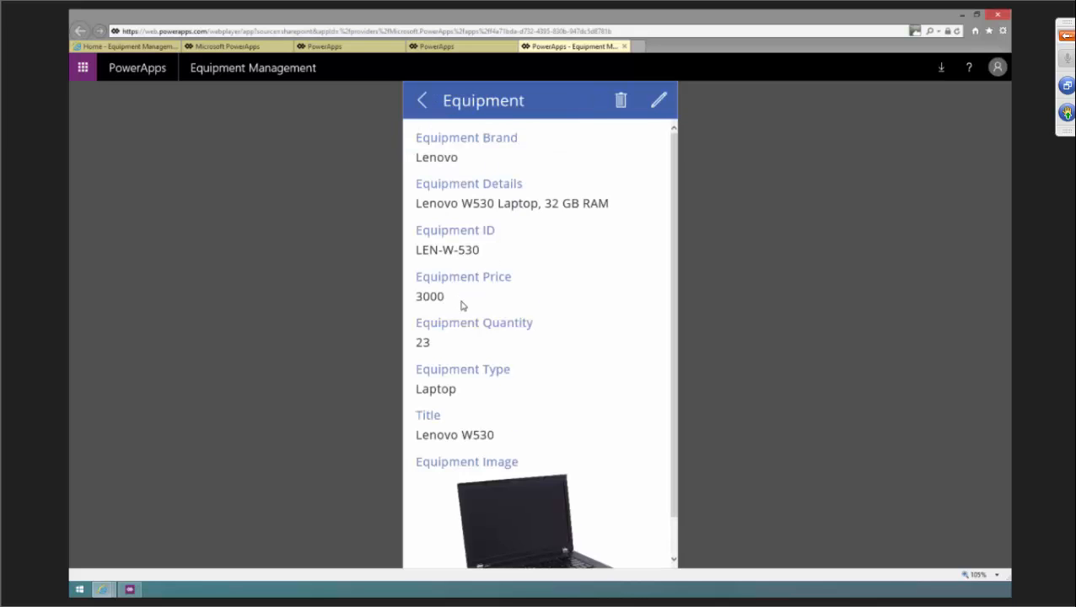
Append ", 1TB" to the Lenovo W530's Equipment Details and save the record.
{"action": "scroll", "coordinate": [462, 305], "scroll_direction": "down", "scroll_amount": 1}
{"action": "left_click", "coordinate": [657, 101]}
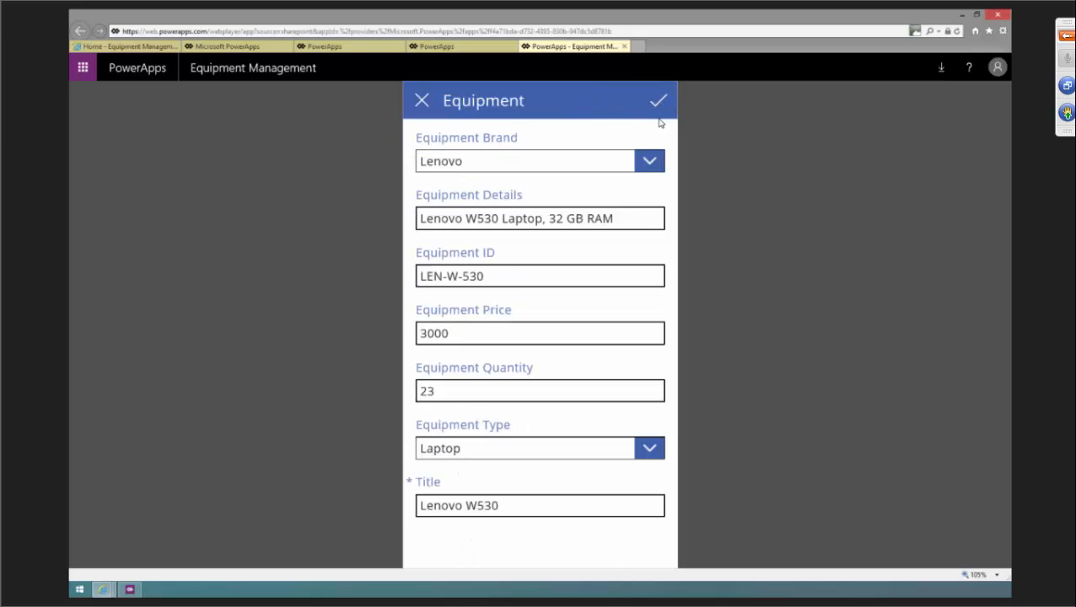
{"action": "left_click", "coordinate": [490, 276]}
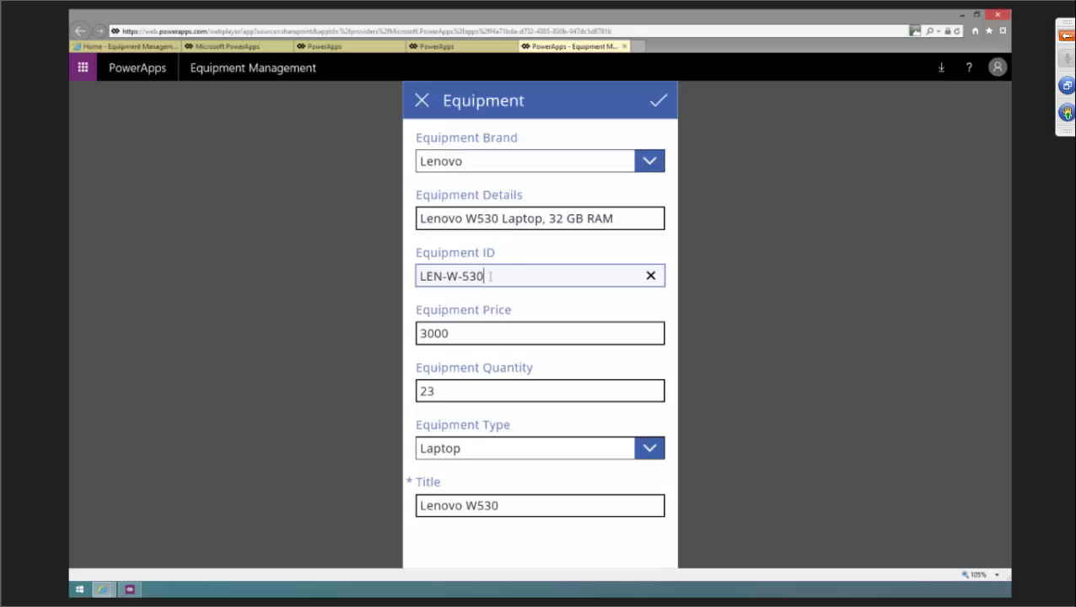
{"action": "left_click", "coordinate": [616, 218]}
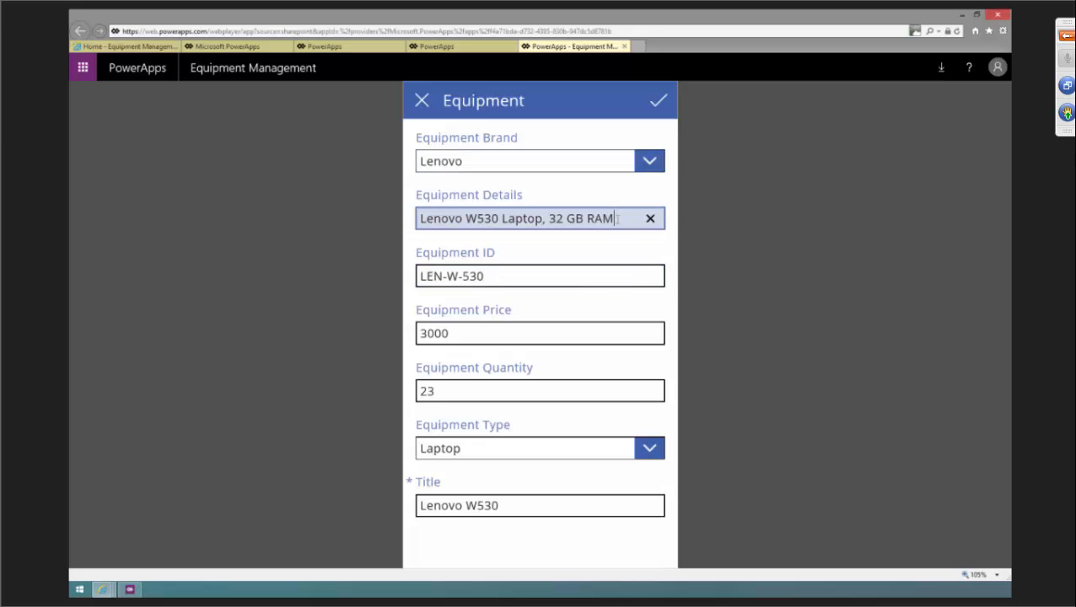
{"action": "type", "text": ", 1TB"}
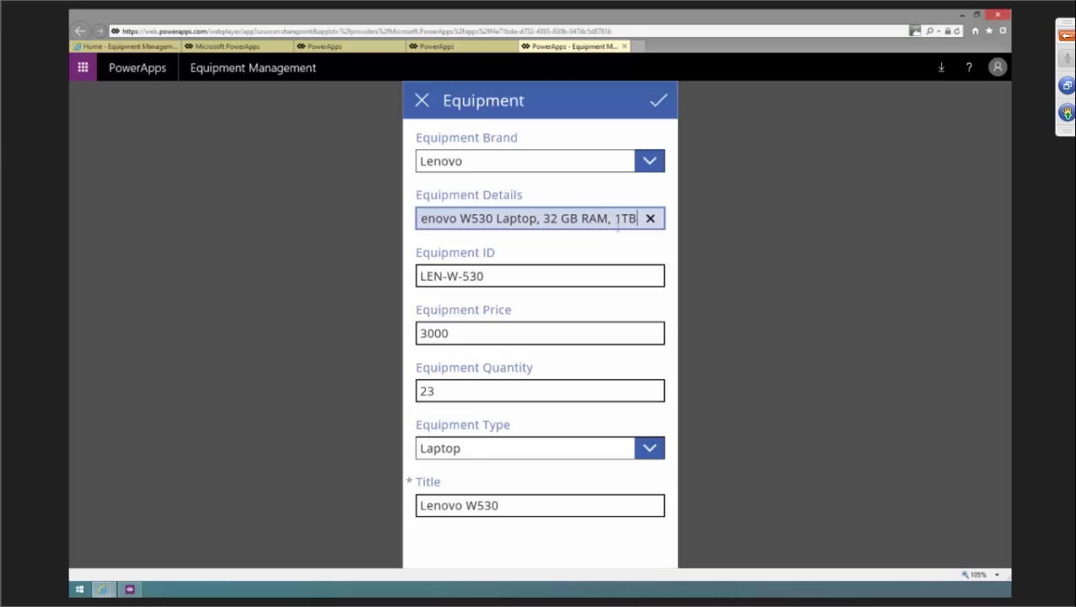
{"action": "left_click", "coordinate": [658, 102]}
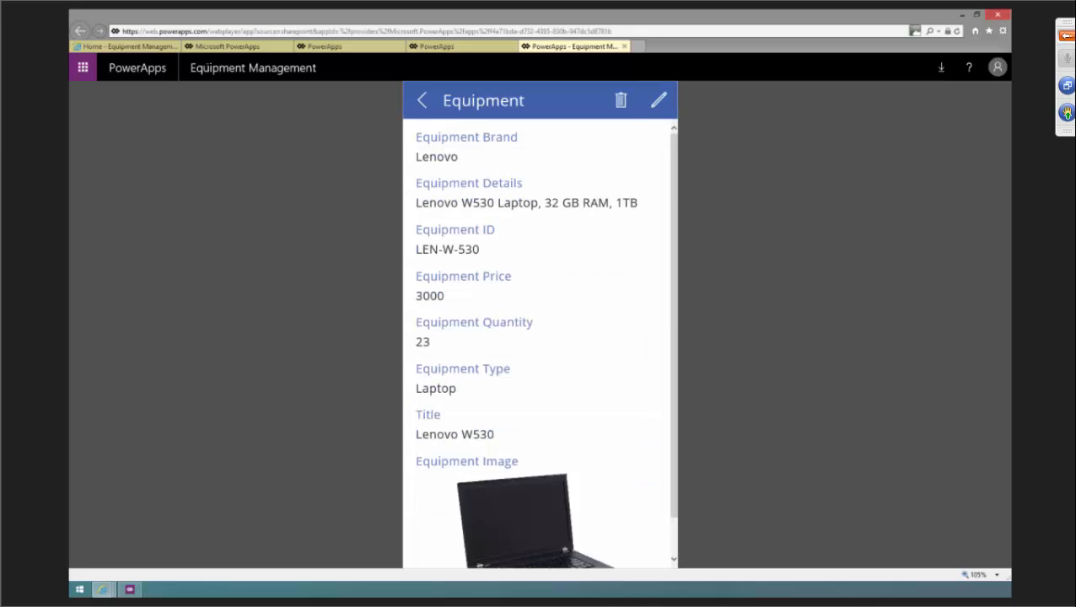
Switch the SharePoint Equipment list back to the All Items view and widen the Equipment Details column.
{"action": "left_click", "coordinate": [151, 47]}
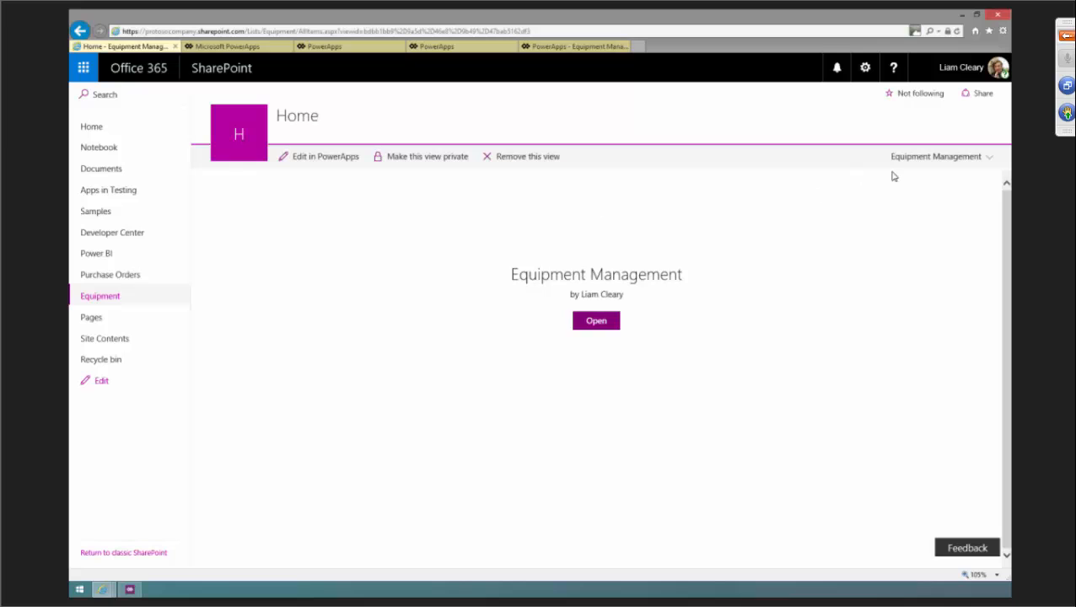
{"action": "left_click", "coordinate": [938, 160]}
{"action": "left_click", "coordinate": [908, 187]}
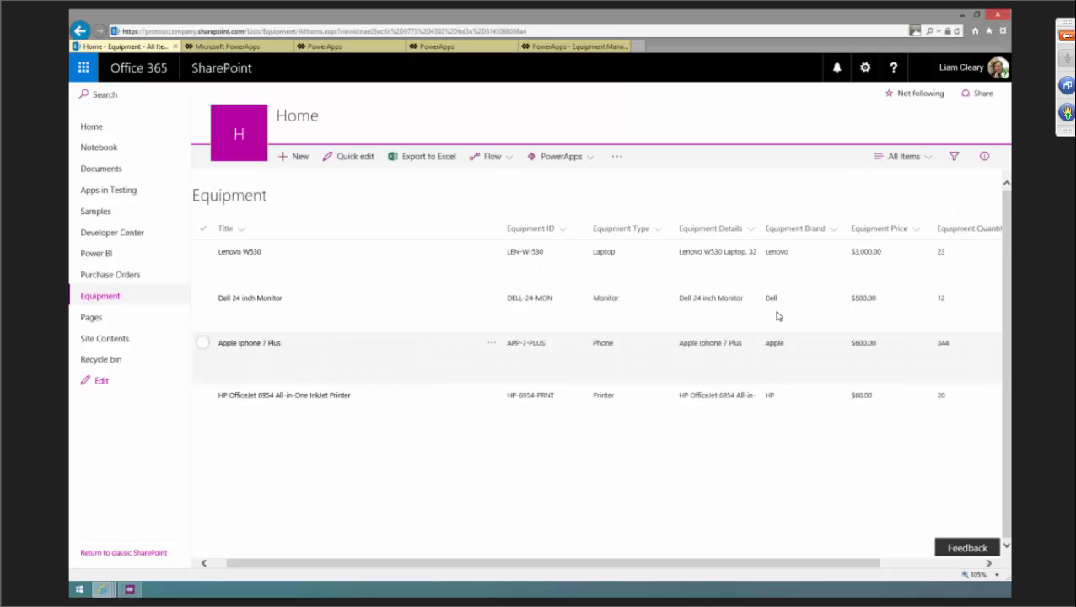
{"action": "left_click_drag", "start_coordinate": [757, 228], "coordinate": [831, 227]}
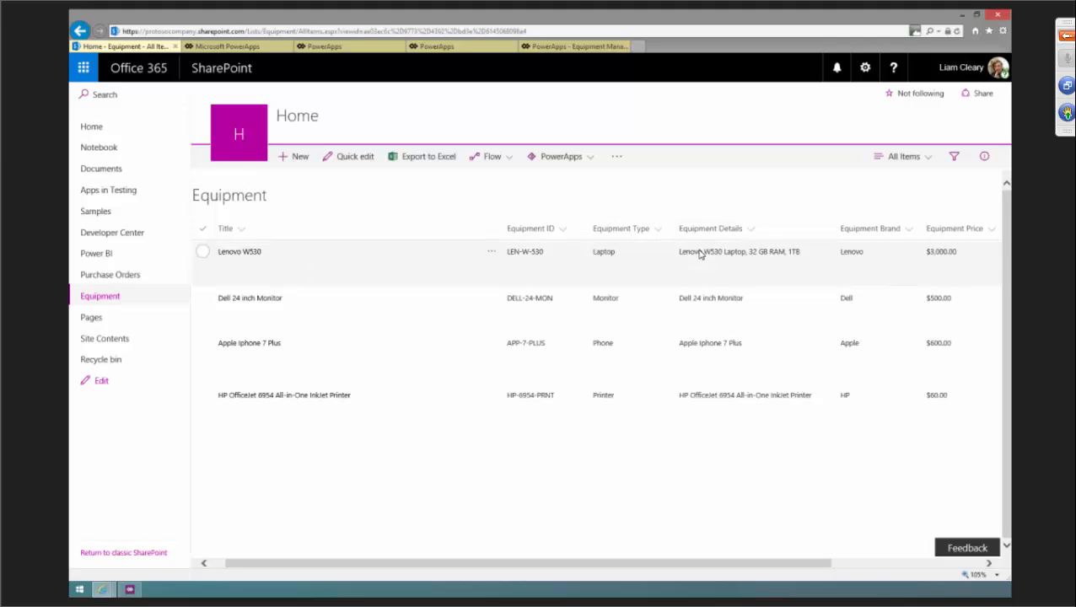
Open the Purchase Orders list and create a PowerApps app from it named View PO.
{"action": "left_click", "coordinate": [110, 276]}
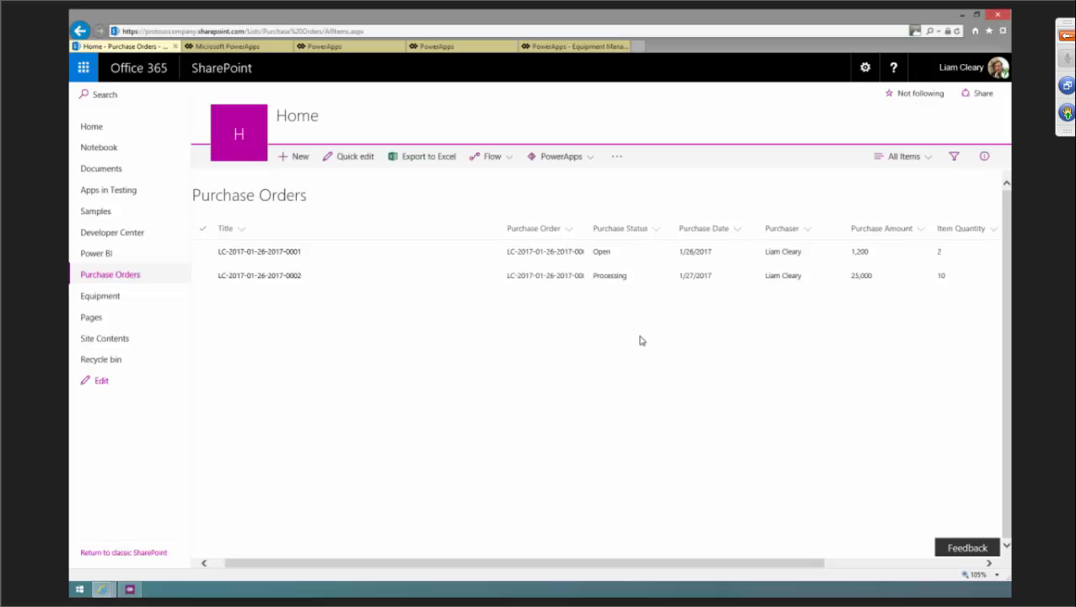
{"action": "left_click", "coordinate": [587, 159]}
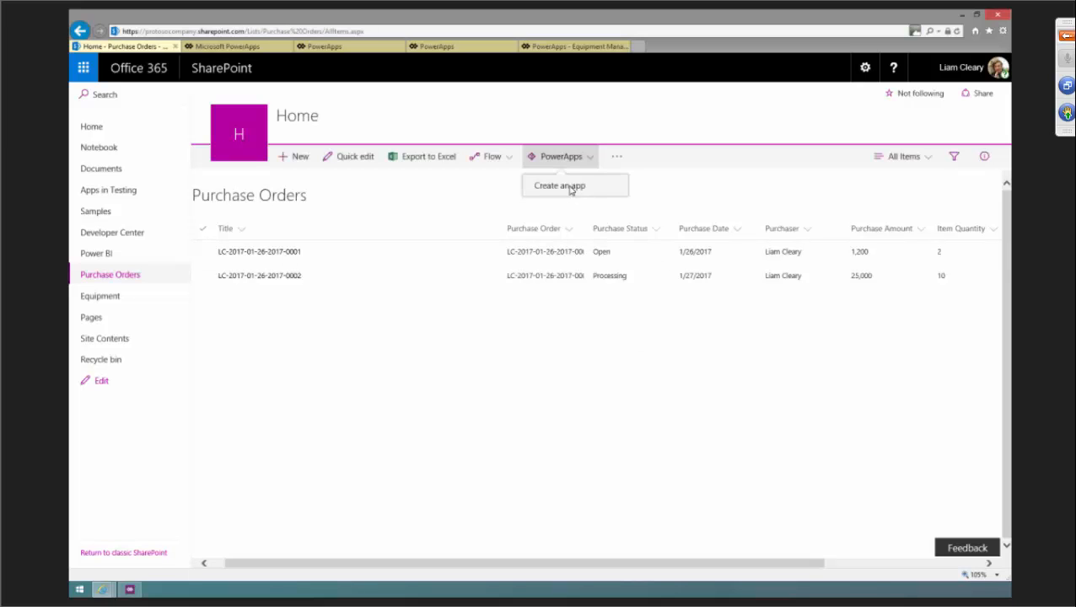
{"action": "left_click", "coordinate": [572, 185]}
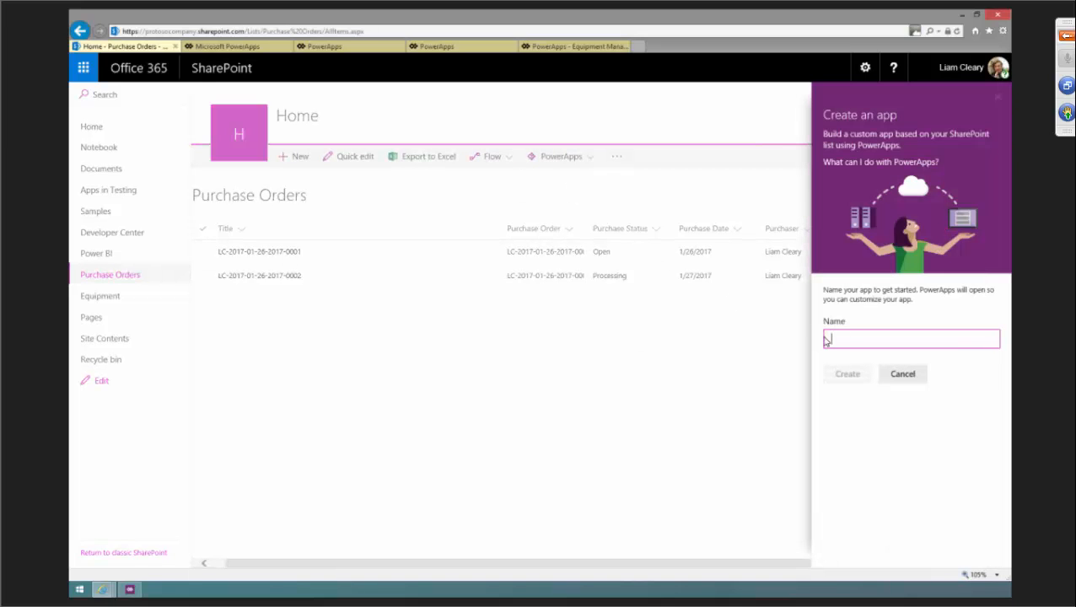
{"action": "type", "text": "View Purchase"}
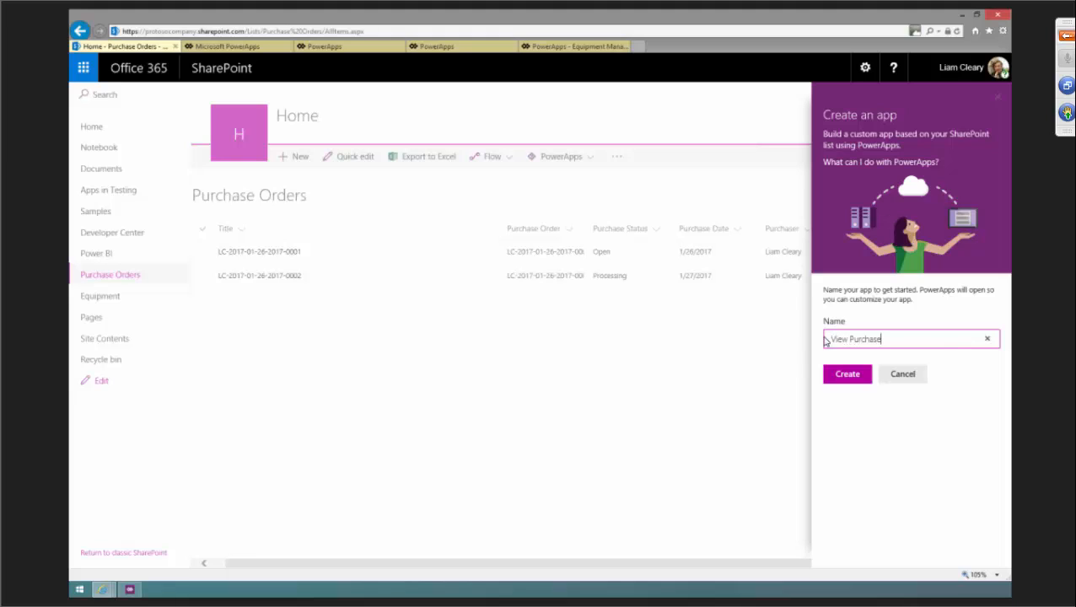
{"action": "key", "text": "BackSpace"}
{"action": "key", "text": "BackSpace"}
{"action": "key", "text": "BackSpace"}
{"action": "key", "text": "BackSpace"}
{"action": "key", "text": "BackSpace"}
{"action": "key", "text": "BackSpace"}
{"action": "key", "text": "BackSpace"}
{"action": "type", "text": "O"}
{"action": "left_click", "coordinate": [846, 375]}
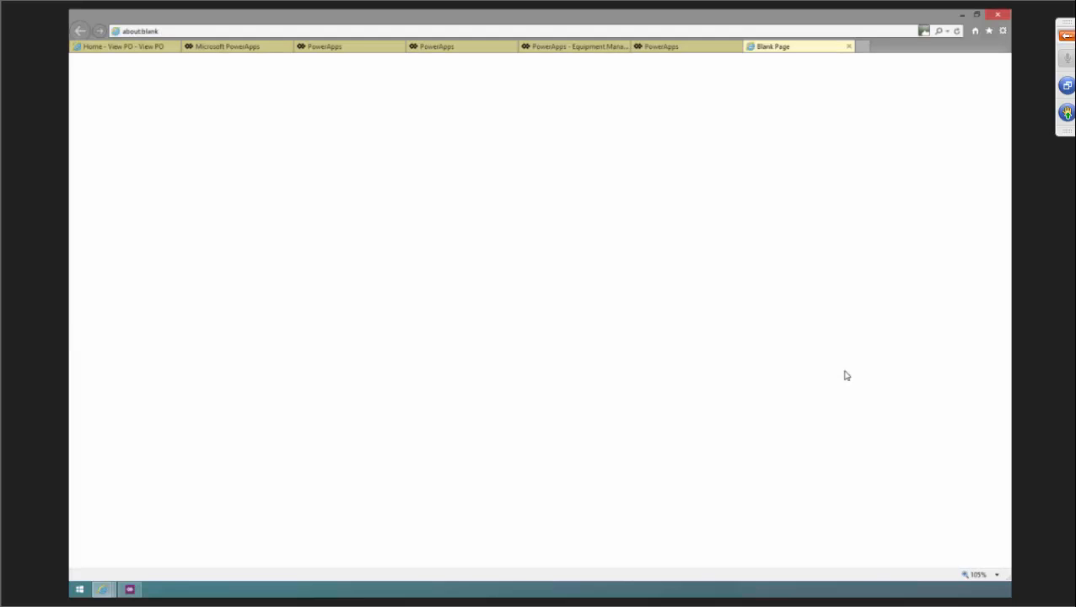
Close the extra blank tab and navigate the SharePoint tab to the site's home page by trimming its address.
{"action": "left_click", "coordinate": [848, 46]}
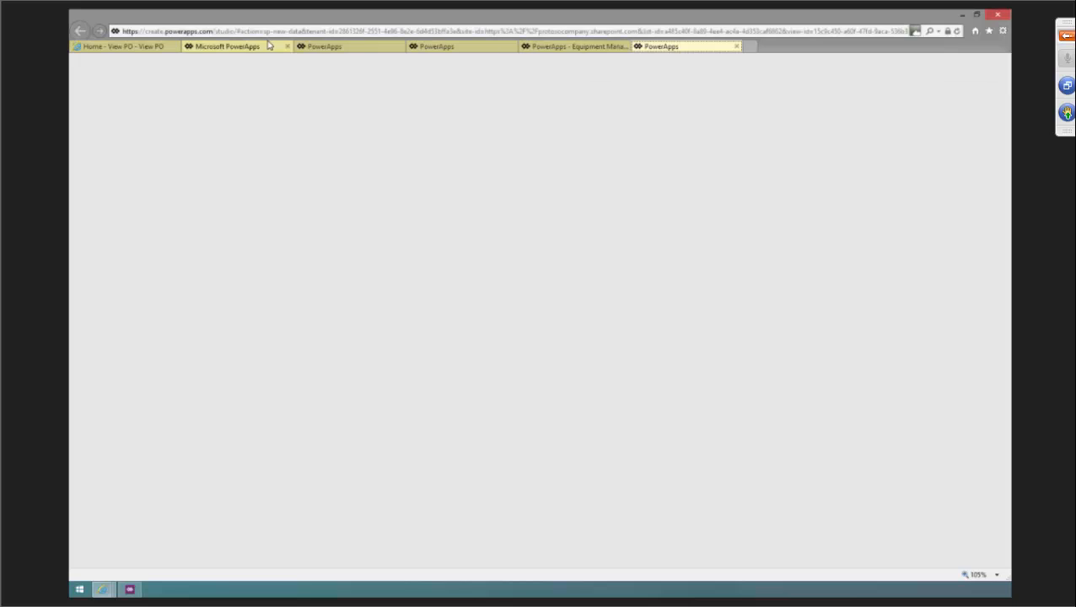
{"action": "left_click", "coordinate": [153, 54]}
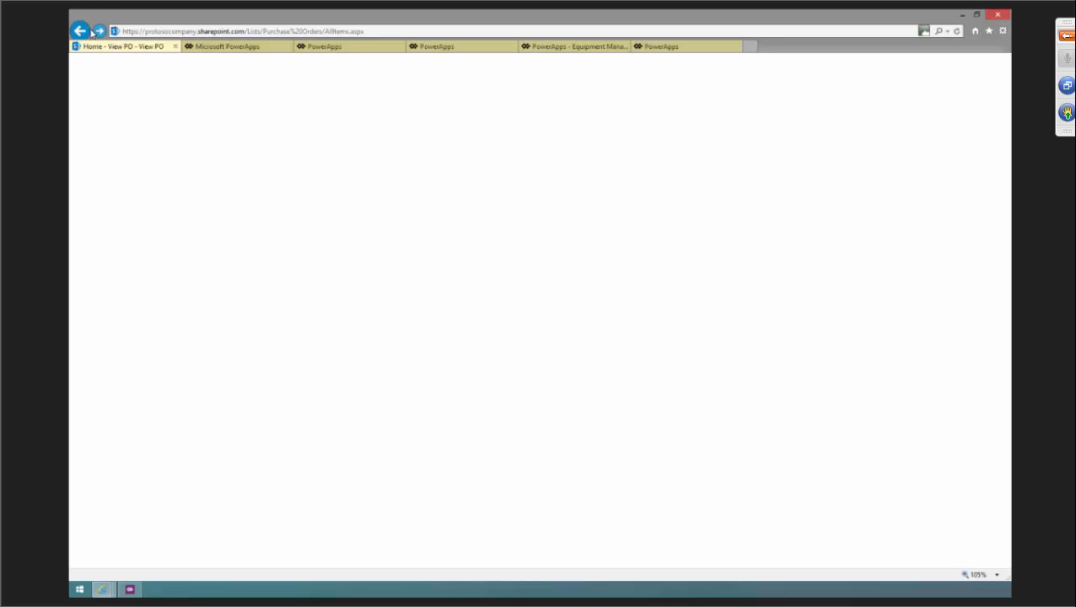
{"action": "left_click", "coordinate": [290, 34]}
{"action": "key", "text": "Return"}
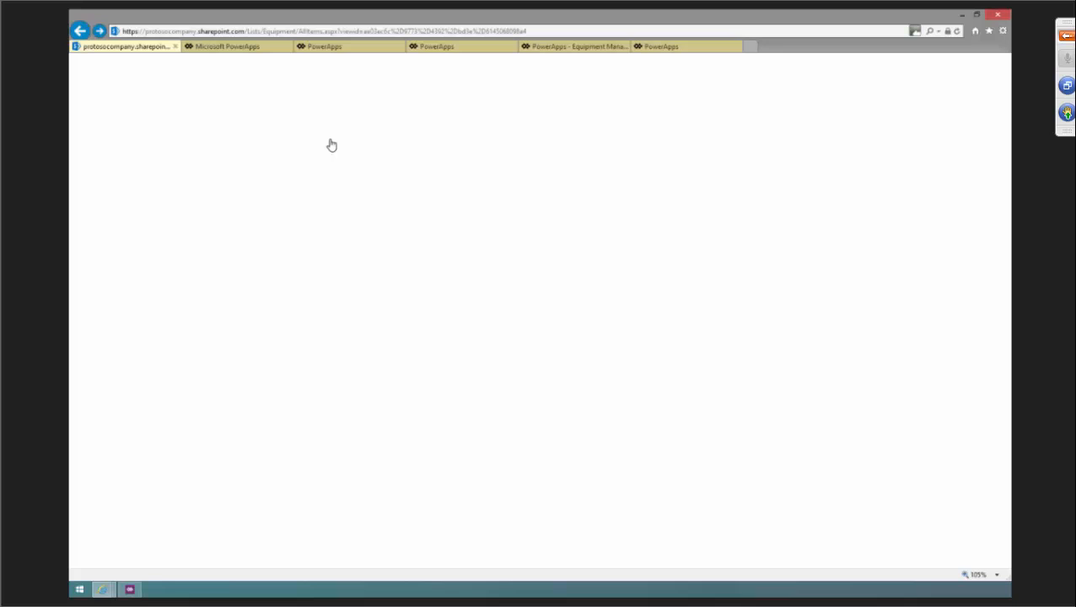
{"action": "left_click", "coordinate": [358, 30]}
{"action": "left_click", "coordinate": [251, 30]}
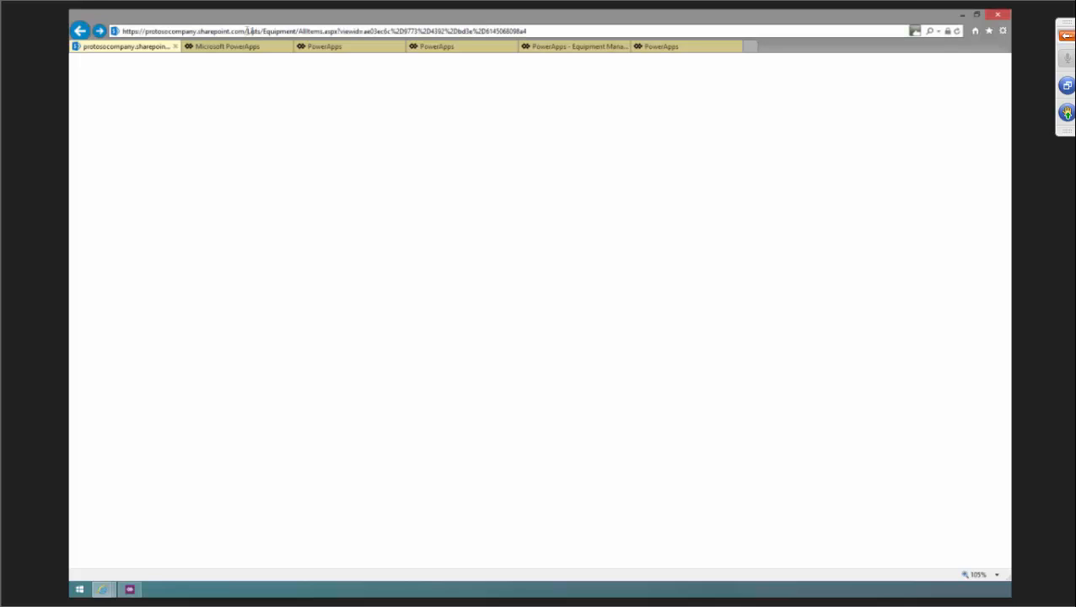
{"action": "left_click_drag", "start_coordinate": [250, 30], "coordinate": [597, 34]}
{"action": "key", "text": "BackSpace"}
{"action": "key", "text": "Return"}
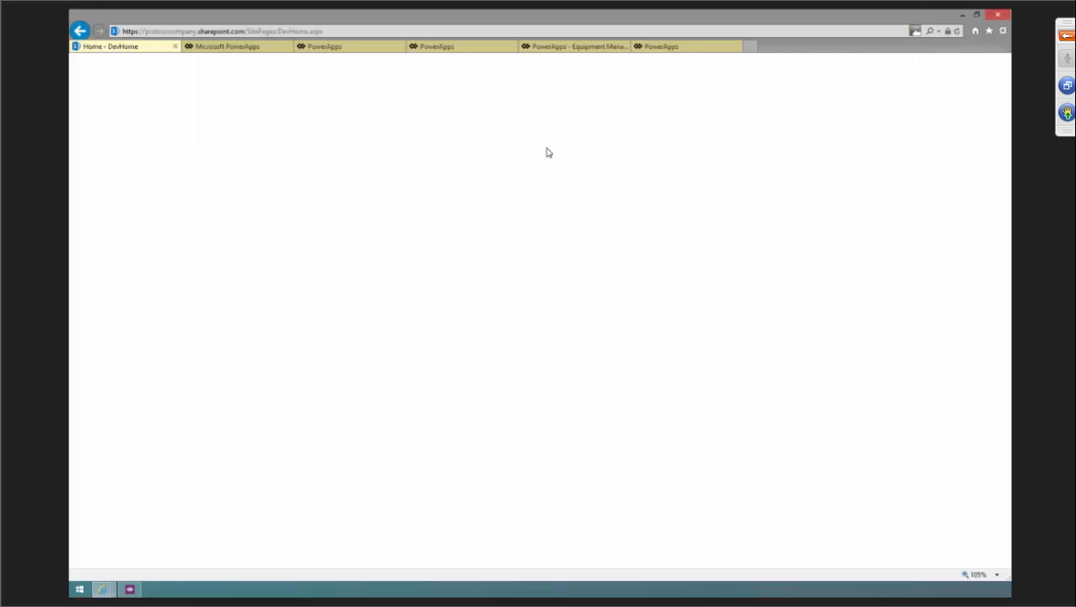
{"action": "left_click", "coordinate": [364, 32]}
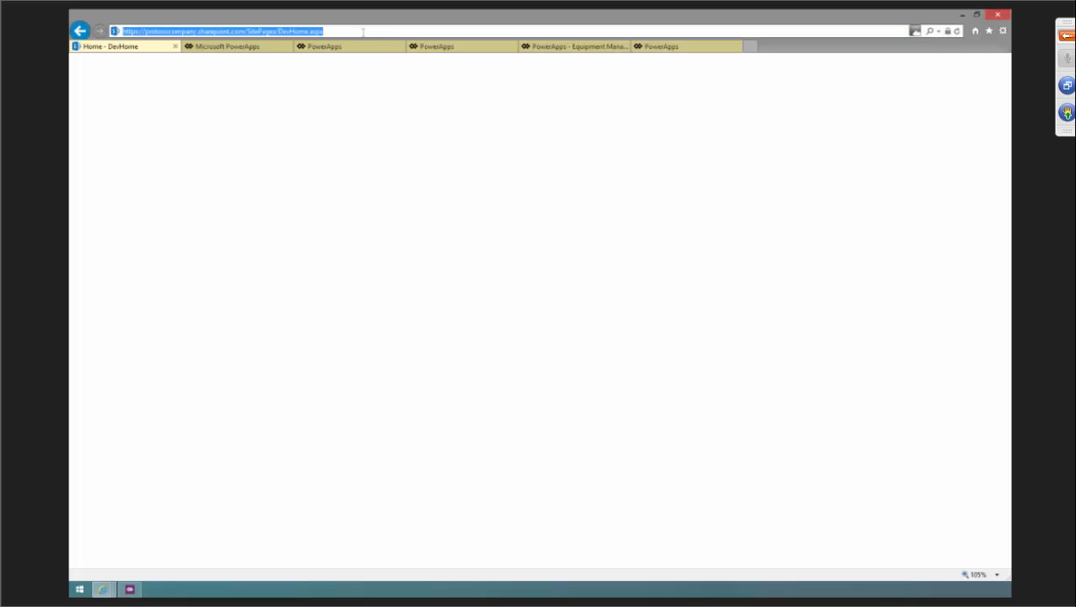
{"action": "left_click", "coordinate": [257, 31]}
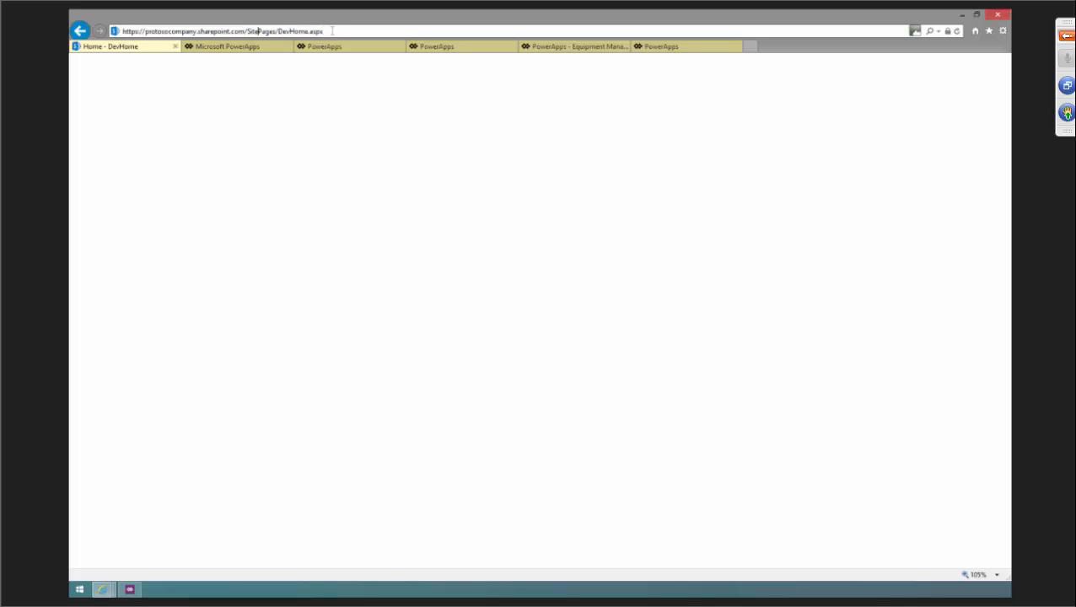
{"action": "key", "text": "Return"}
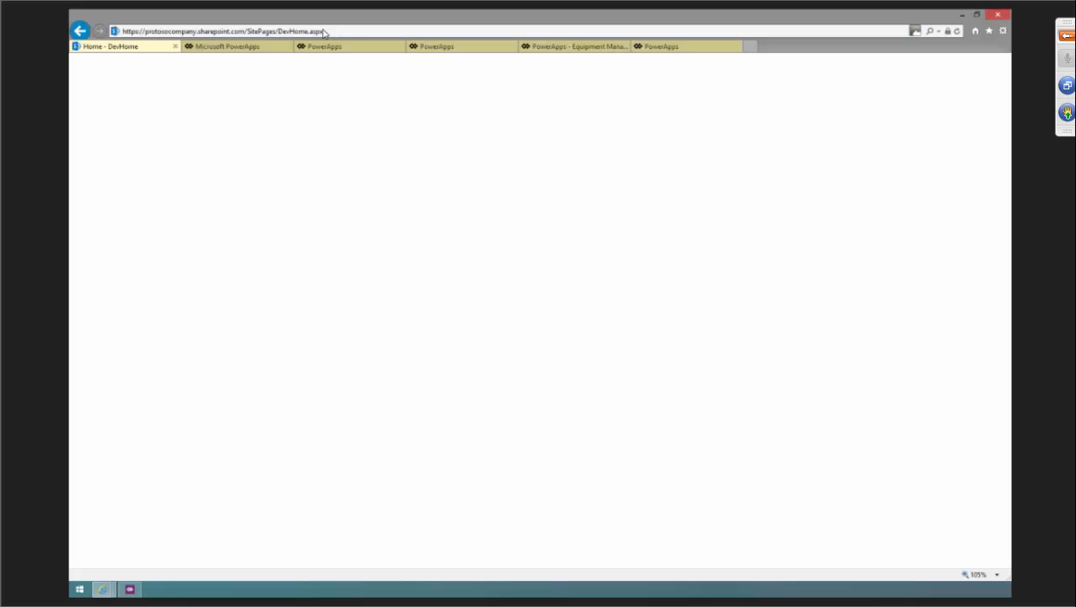
{"action": "left_click", "coordinate": [288, 31]}
{"action": "left_click", "coordinate": [244, 32]}
{"action": "left_click_drag", "start_coordinate": [244, 32], "coordinate": [338, 33]}
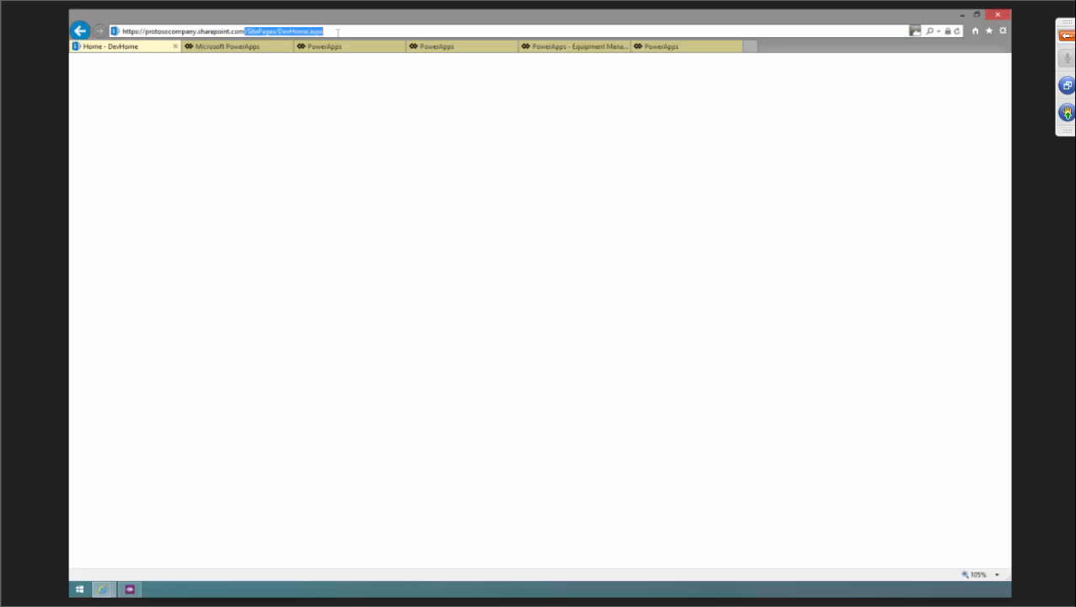
{"action": "key", "text": "BackSpace"}
{"action": "key", "text": "Return"}
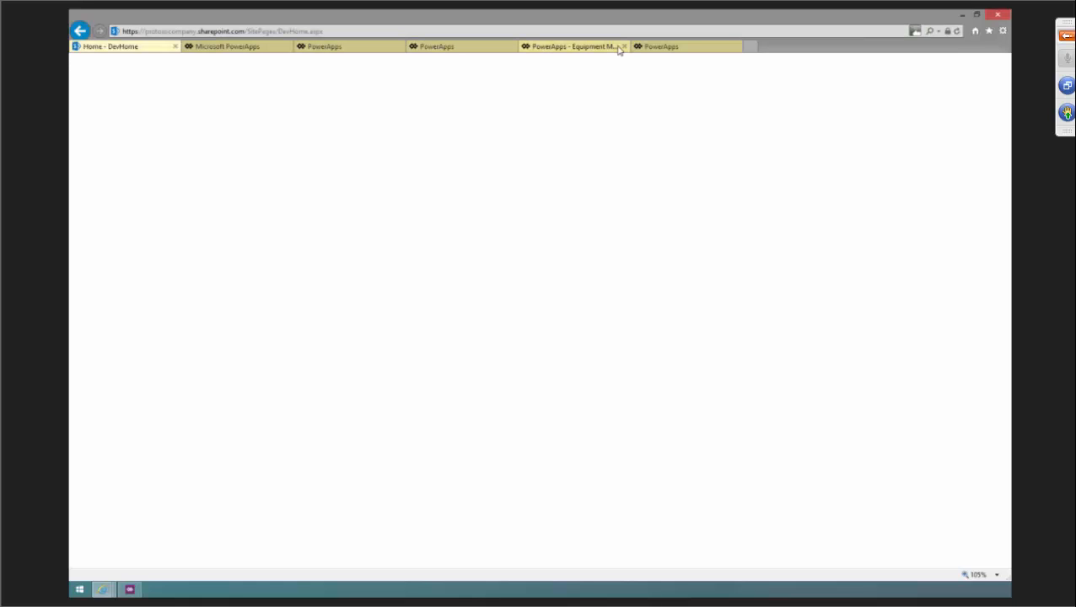
{"action": "left_click", "coordinate": [379, 31]}
{"action": "key", "text": "Return"}
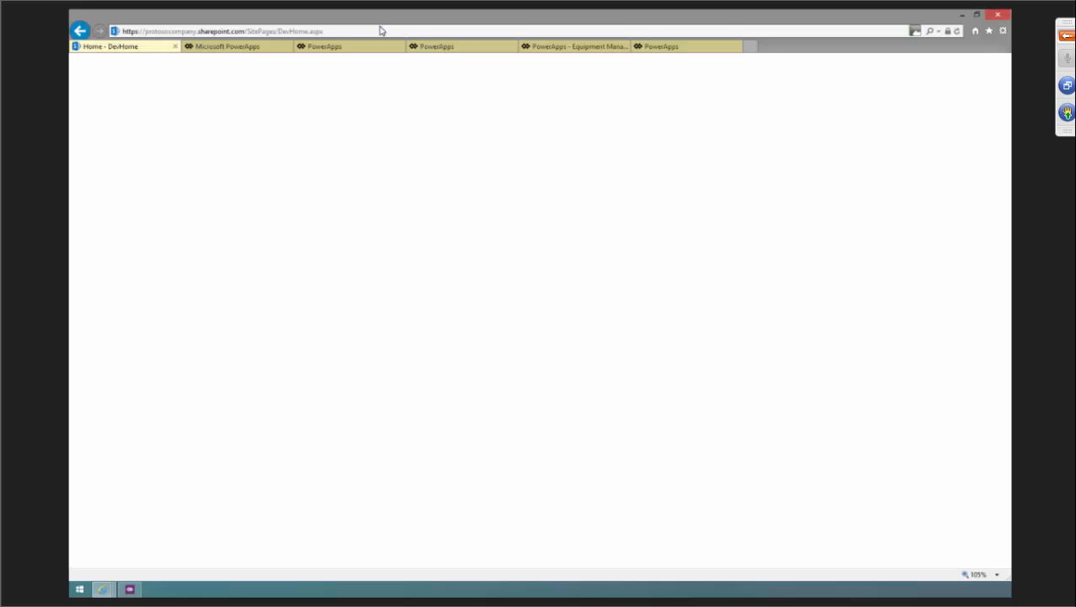
{"action": "left_click", "coordinate": [260, 46]}
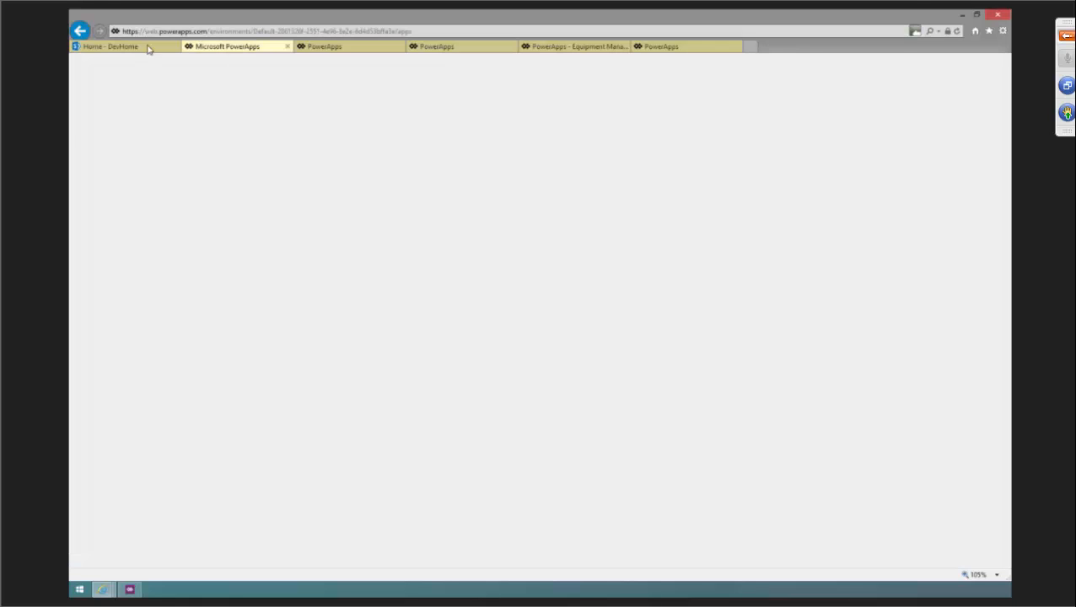
{"action": "left_click", "coordinate": [156, 47]}
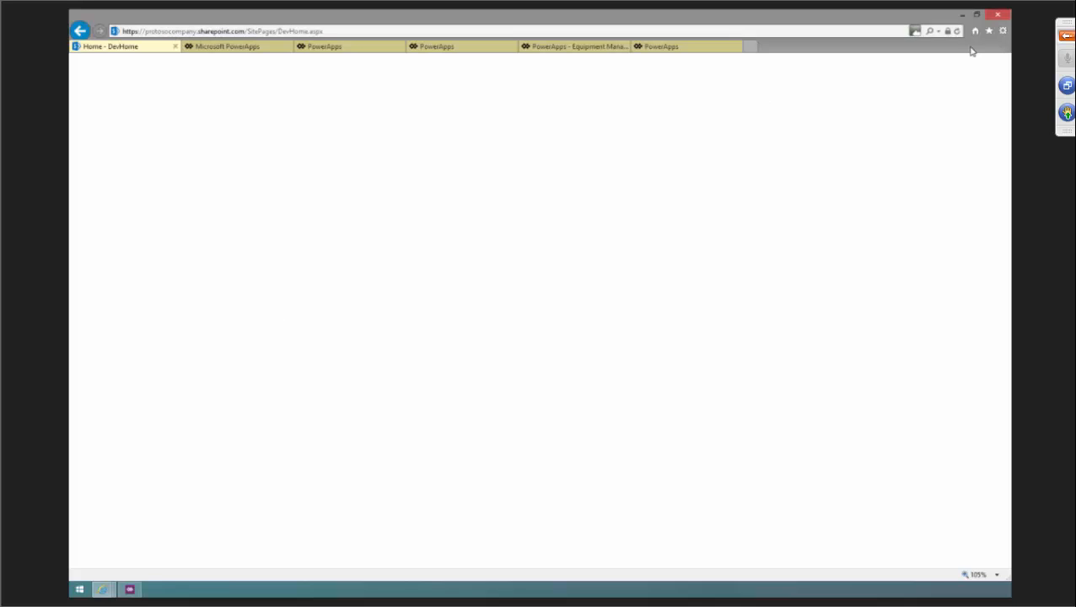
Copy the site's address and open it in a new maximized InPrivate Browsing window.
{"action": "left_click", "coordinate": [476, 31]}
{"action": "key", "text": "ctrl+c"}
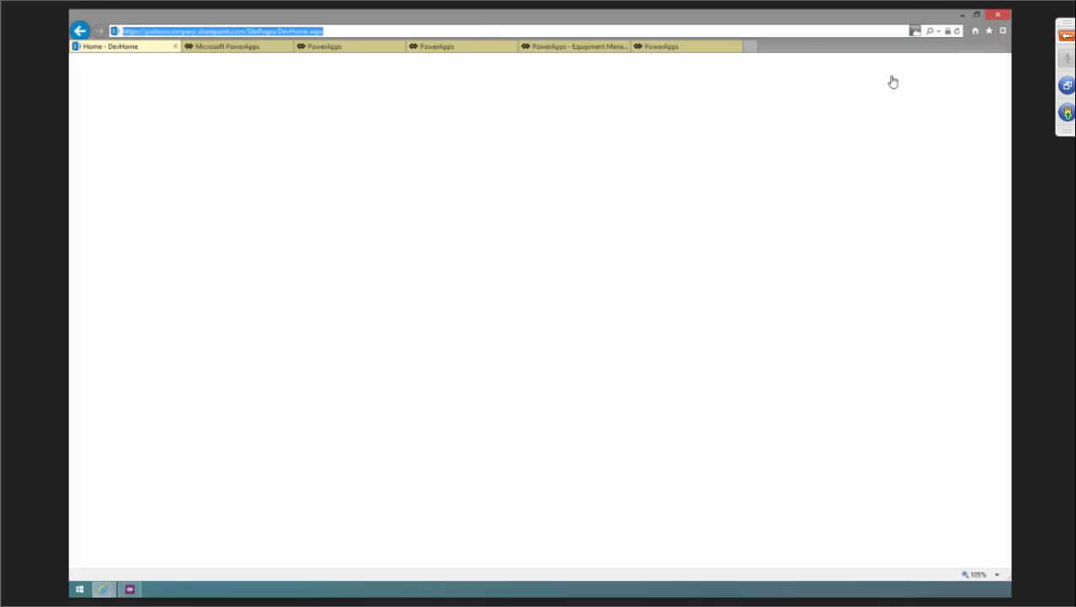
{"action": "left_click", "coordinate": [1002, 31]}
{"action": "mouse_move", "coordinate": [891, 84]}
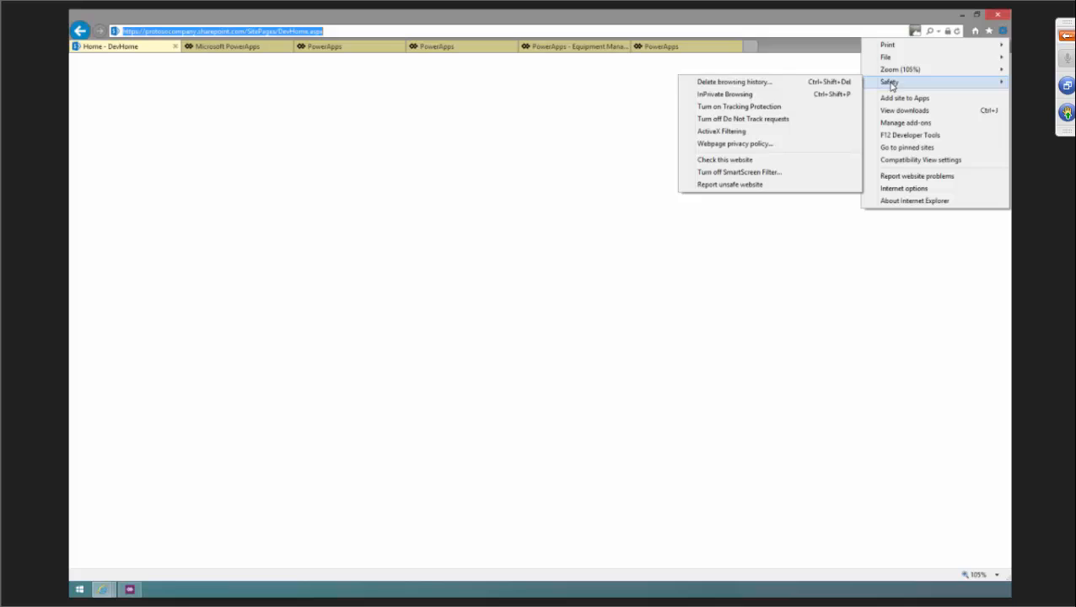
{"action": "left_click", "coordinate": [812, 96]}
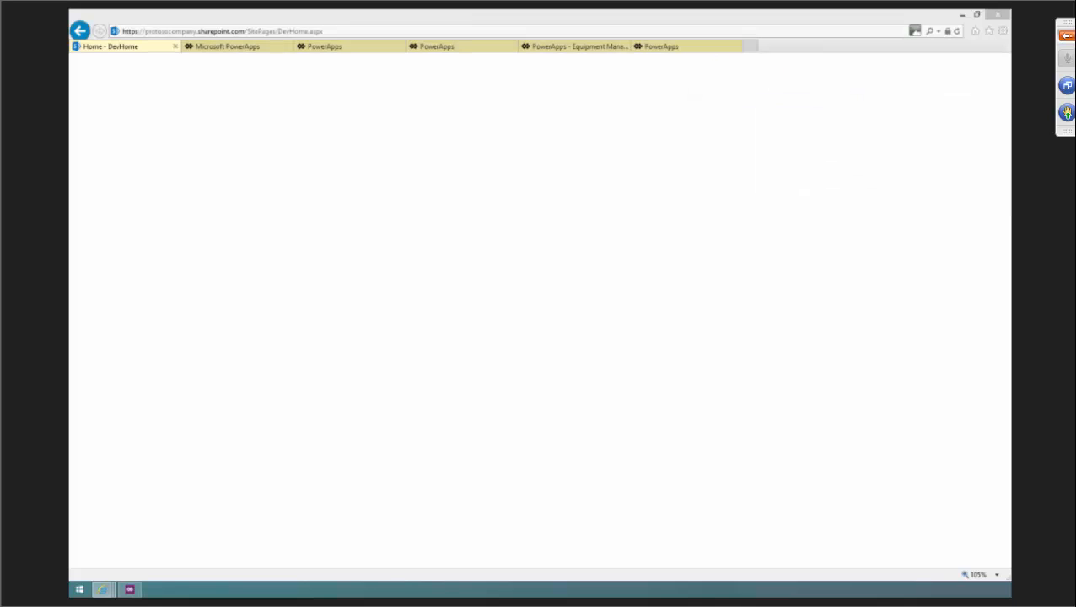
{"action": "left_click_drag", "start_coordinate": [71, 102], "coordinate": [436, 102]}
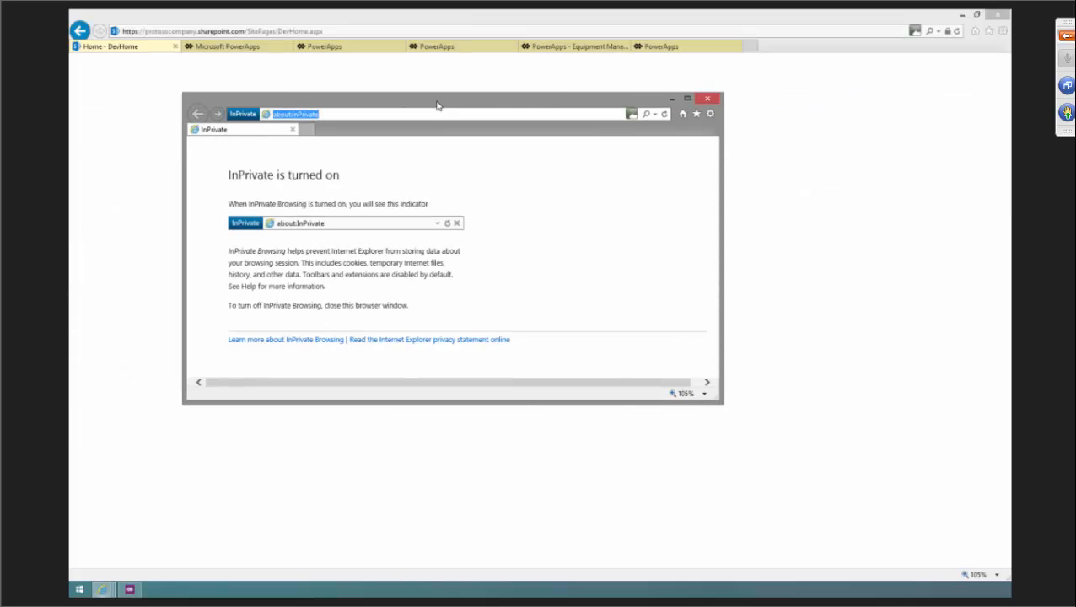
{"action": "double_click", "coordinate": [436, 102]}
{"action": "key", "text": "ctrl+v"}
{"action": "key", "text": "Return"}
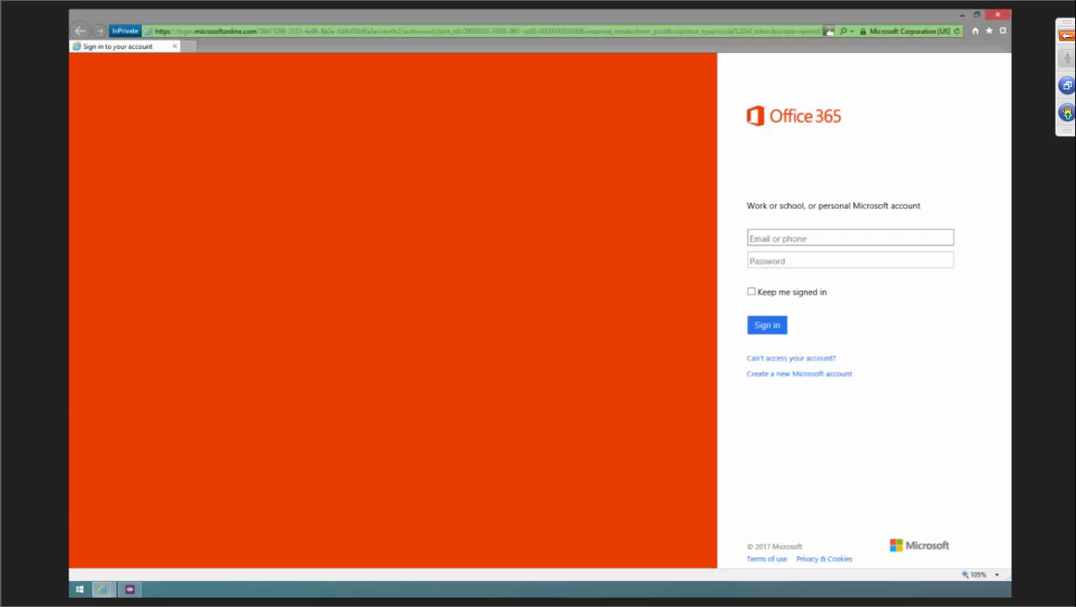
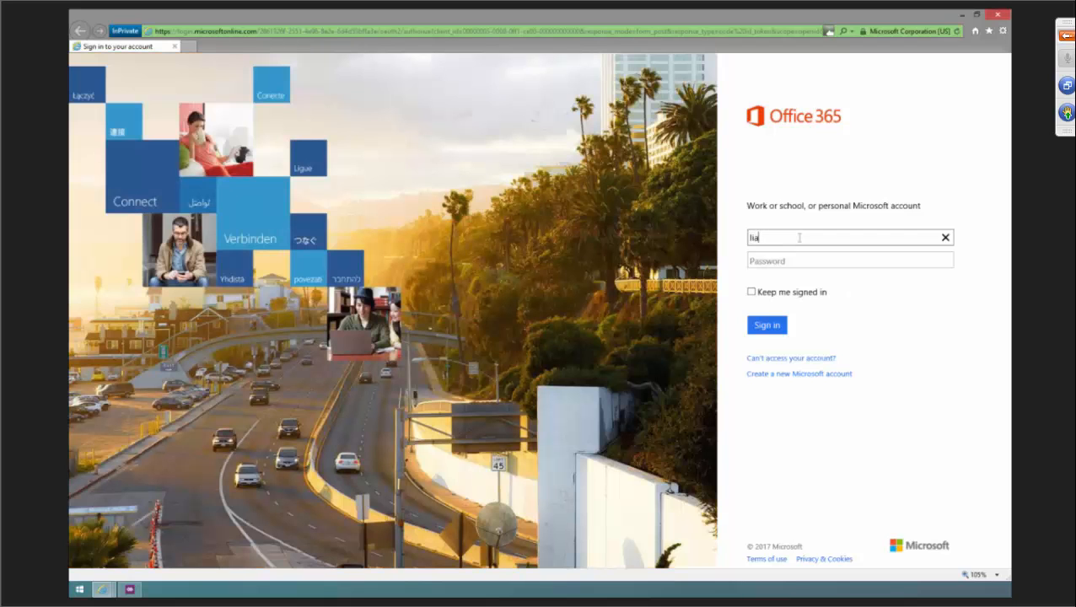
Sign in to Office 365 with the account e-mail and the account password.
{"action": "key", "text": "Tab"}
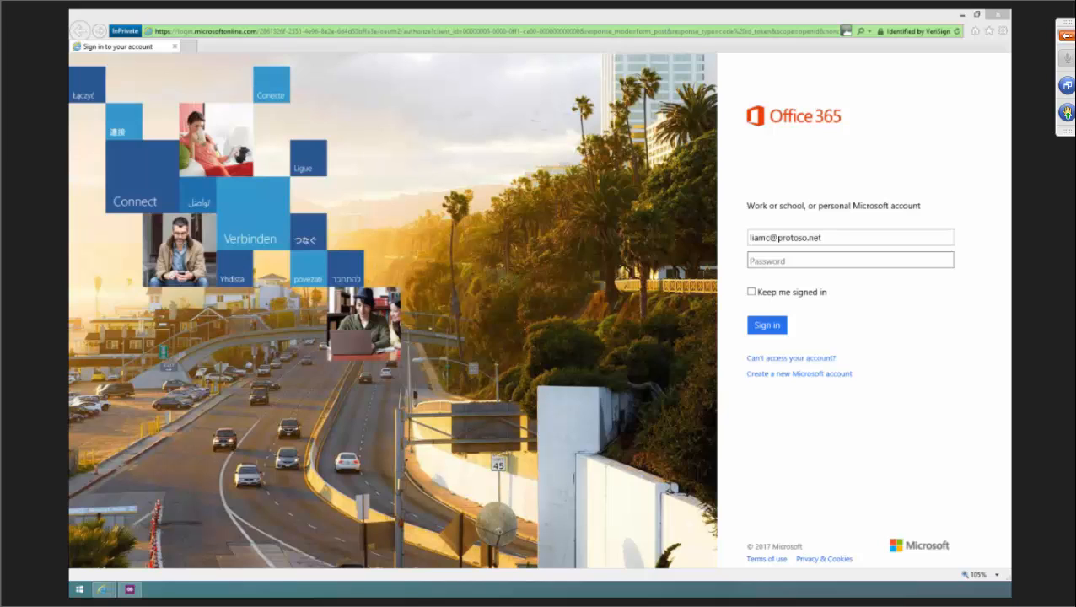
{"action": "left_click", "coordinate": [826, 260]}
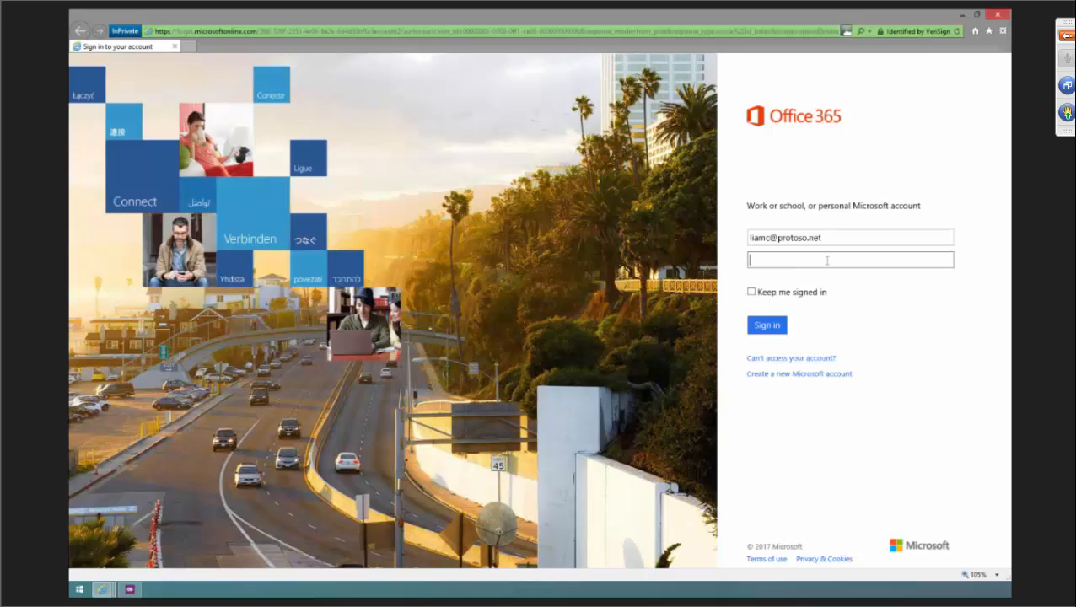
{"action": "type", "text": "pass@word1"}
{"action": "left_click", "coordinate": [773, 329]}
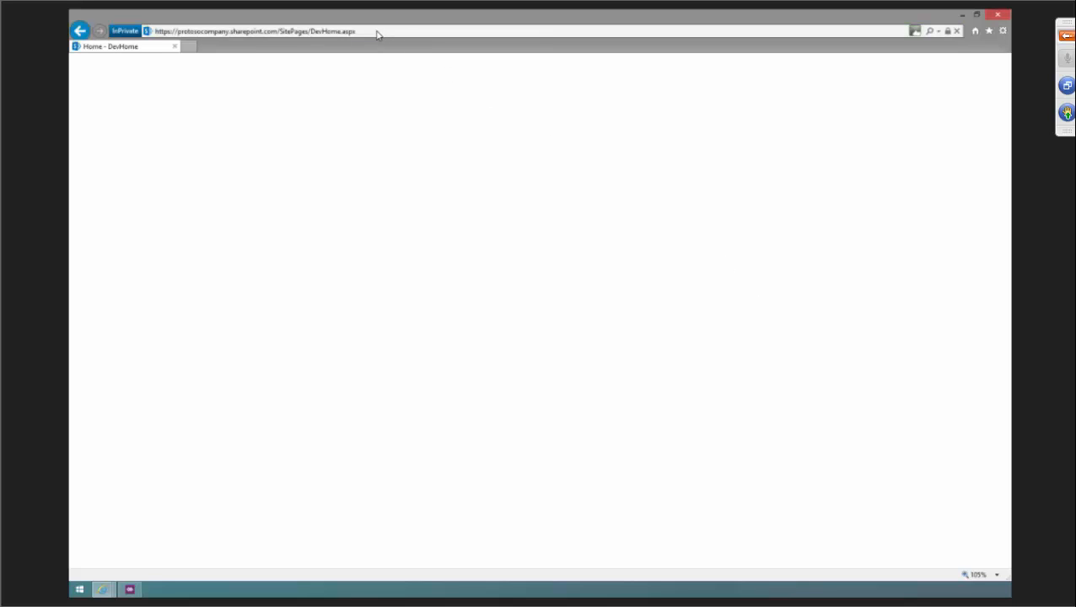
Navigate through Site Contents and Equipment to the Purchase Orders list.
{"action": "left_click", "coordinate": [108, 370]}
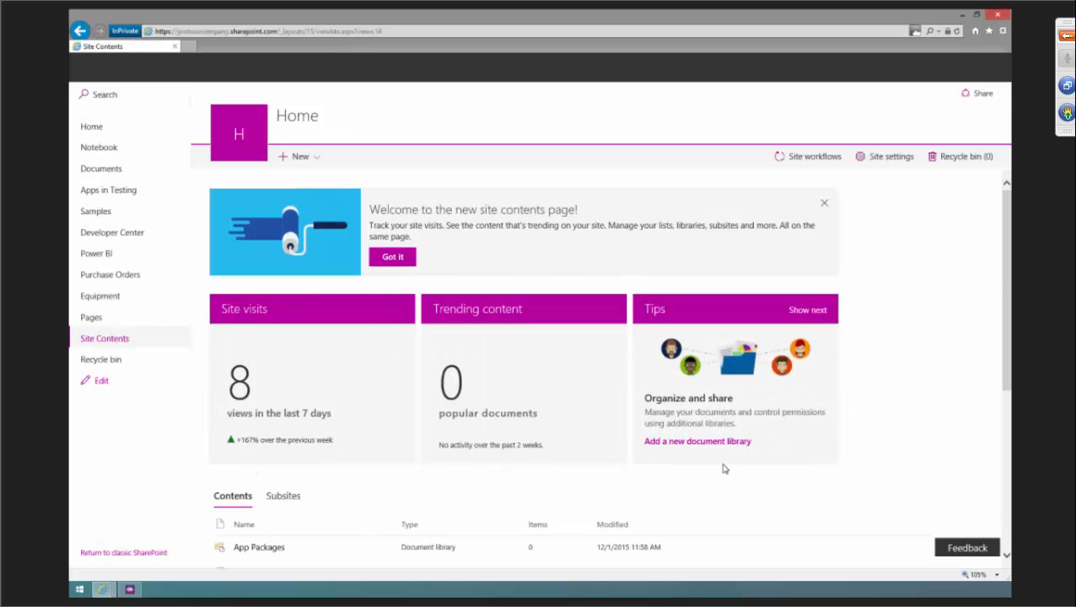
{"action": "left_click", "coordinate": [101, 296]}
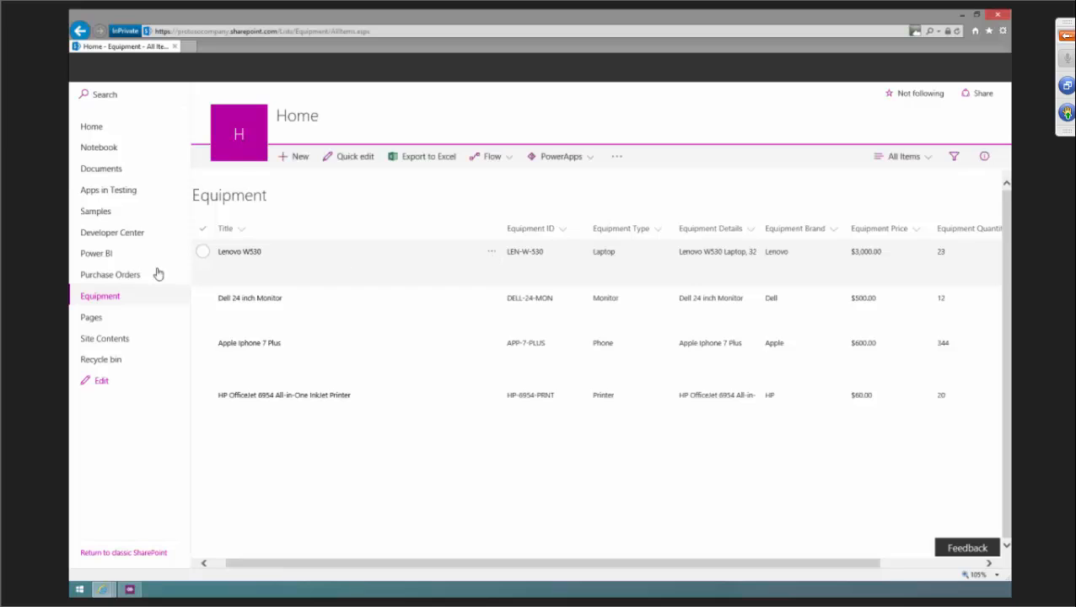
{"action": "left_click", "coordinate": [107, 276]}
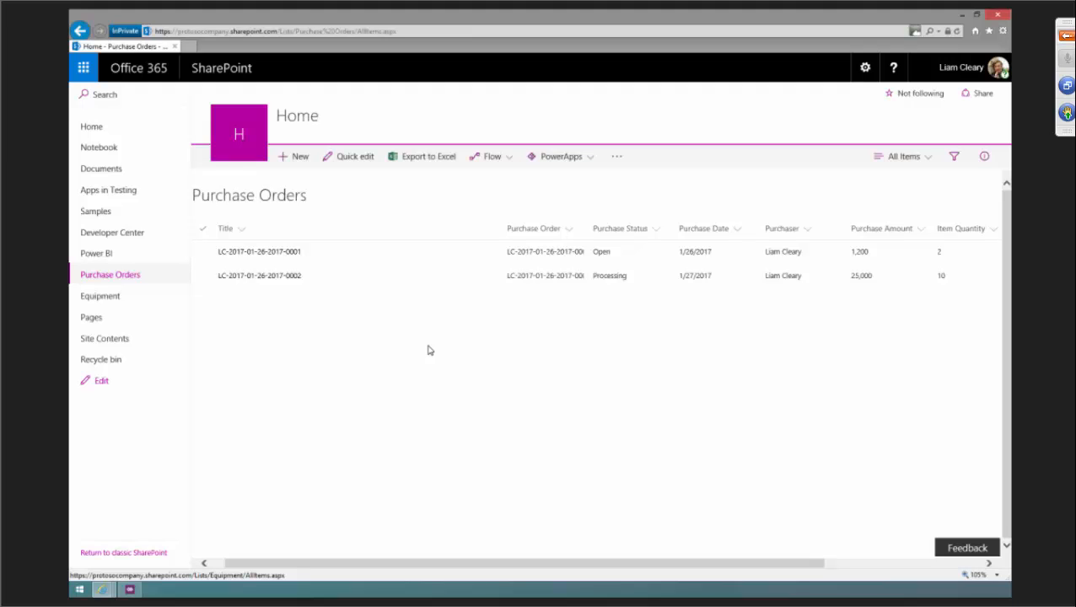
Open the full gallery of flow templates from the Purchase Orders list's Flow menu.
{"action": "left_click", "coordinate": [509, 160]}
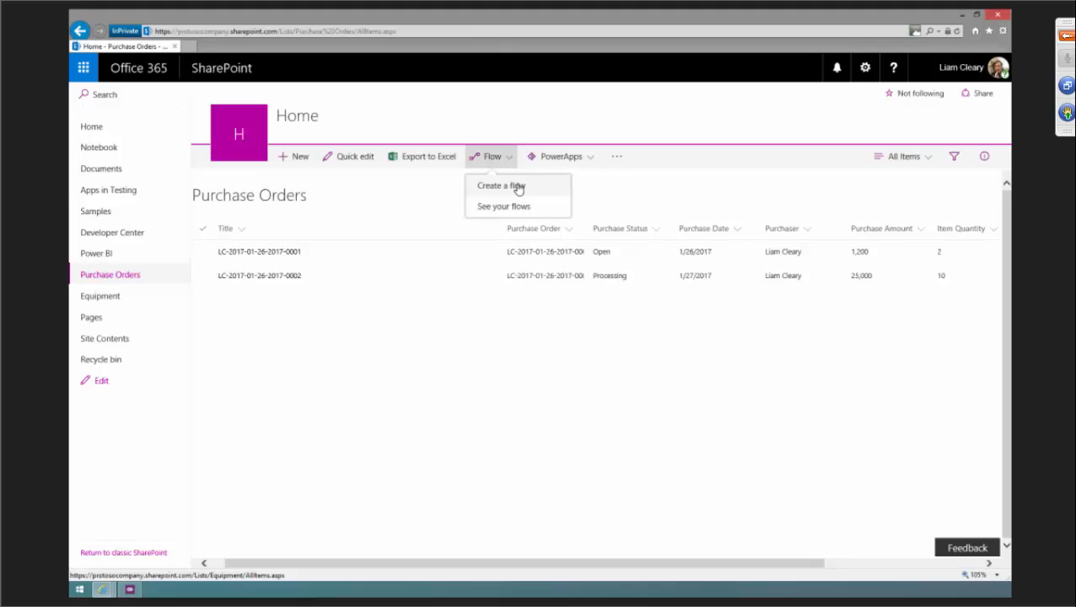
{"action": "left_click", "coordinate": [501, 185]}
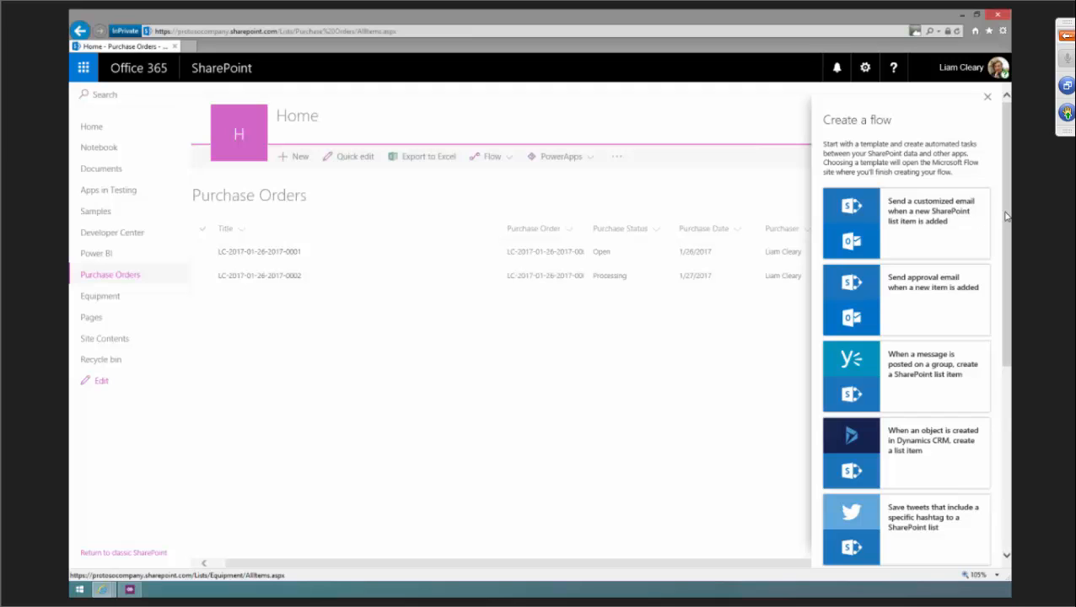
{"action": "scroll", "coordinate": [1005, 217], "scroll_direction": "down", "scroll_amount": 5}
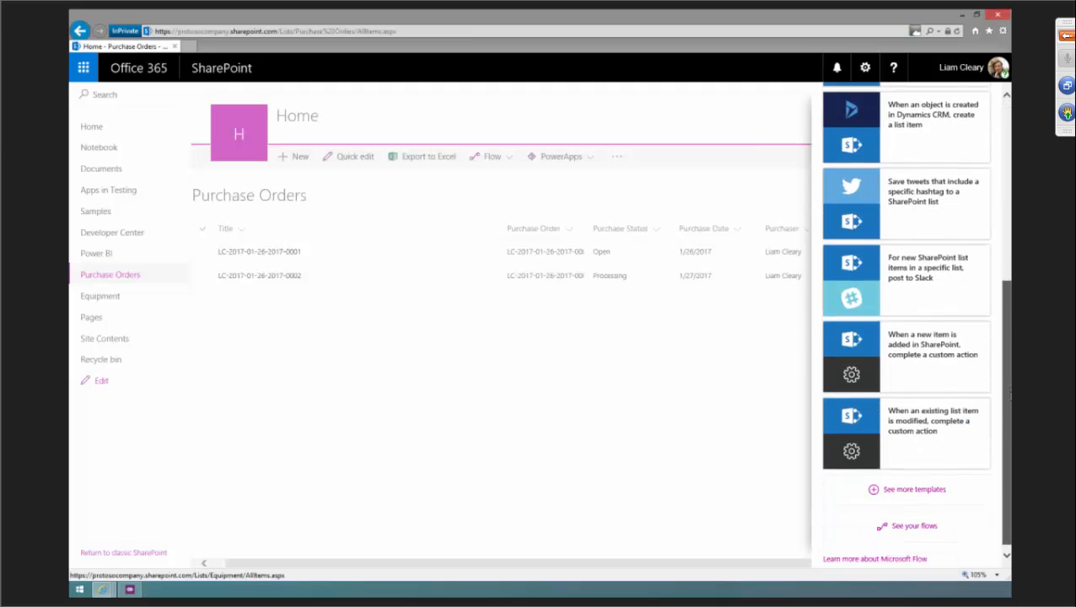
{"action": "left_click", "coordinate": [920, 489]}
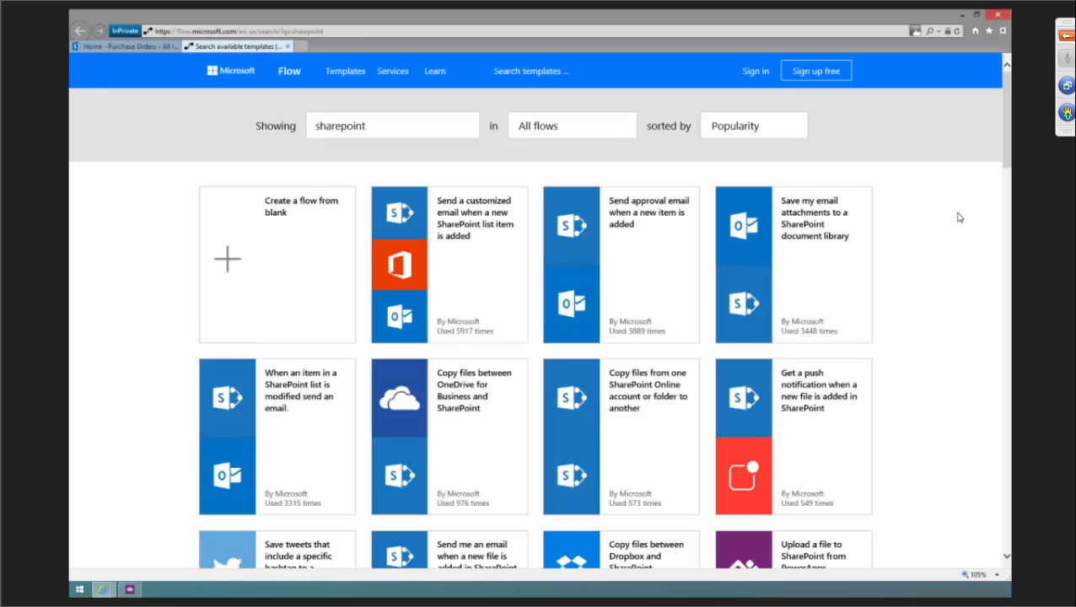
Start a blank flow using the SharePoint 'When a new item is created' trigger.
{"action": "left_click_drag", "start_coordinate": [387, 124], "coordinate": [293, 130]}
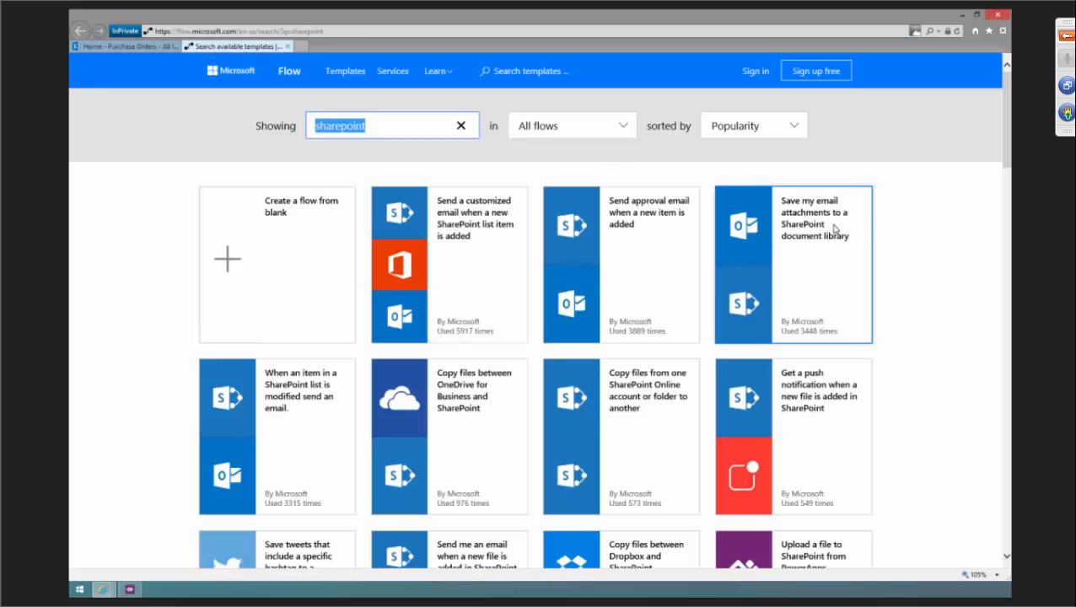
{"action": "scroll", "coordinate": [1008, 147], "scroll_direction": "down", "scroll_amount": 1}
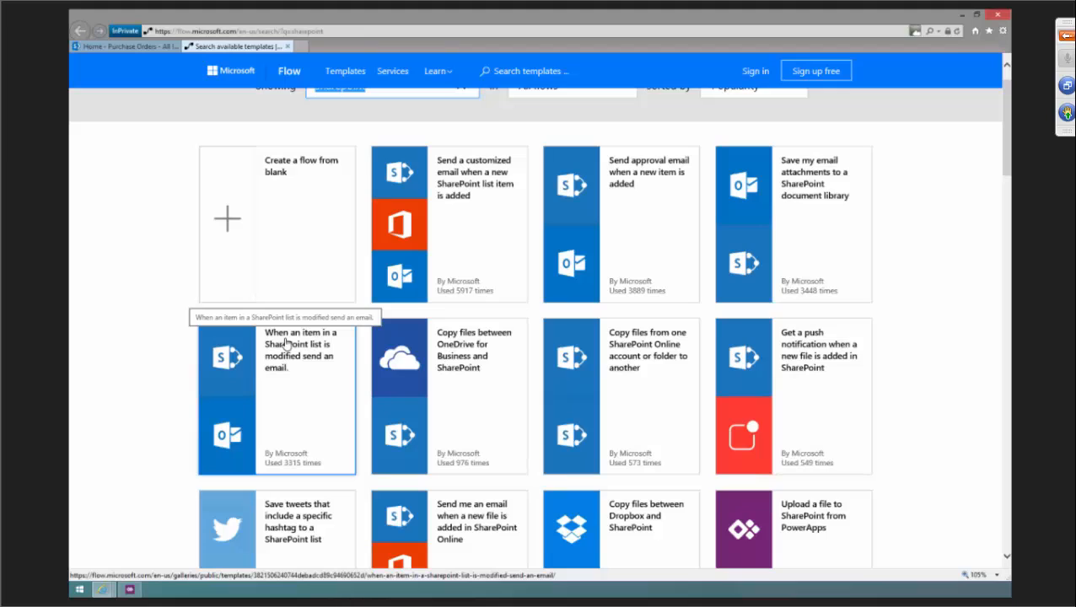
{"action": "scroll", "coordinate": [285, 343], "scroll_direction": "up", "scroll_amount": 1}
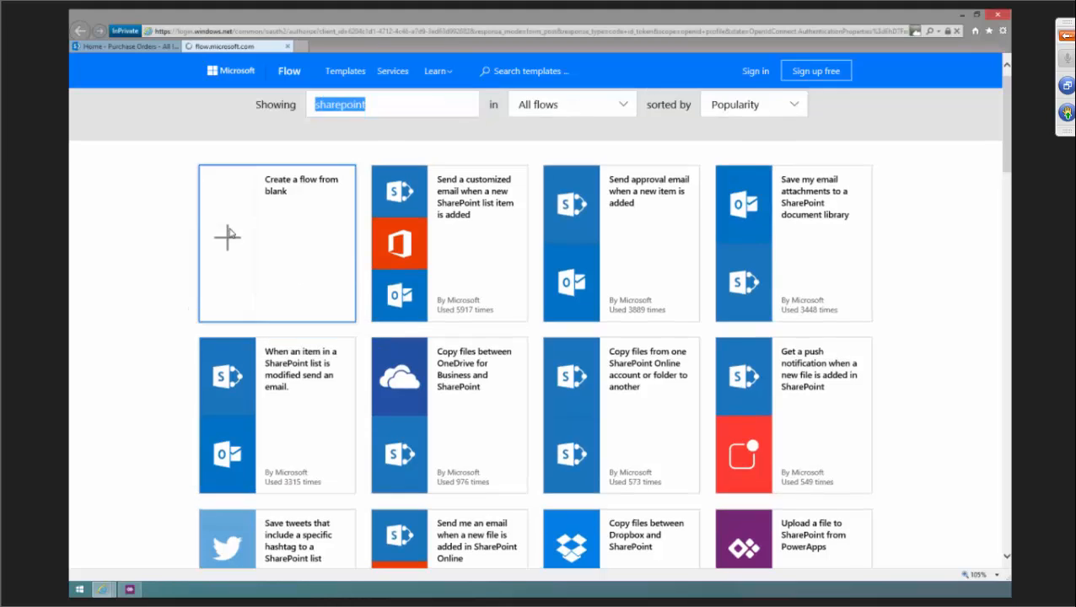
{"action": "left_click", "coordinate": [229, 233]}
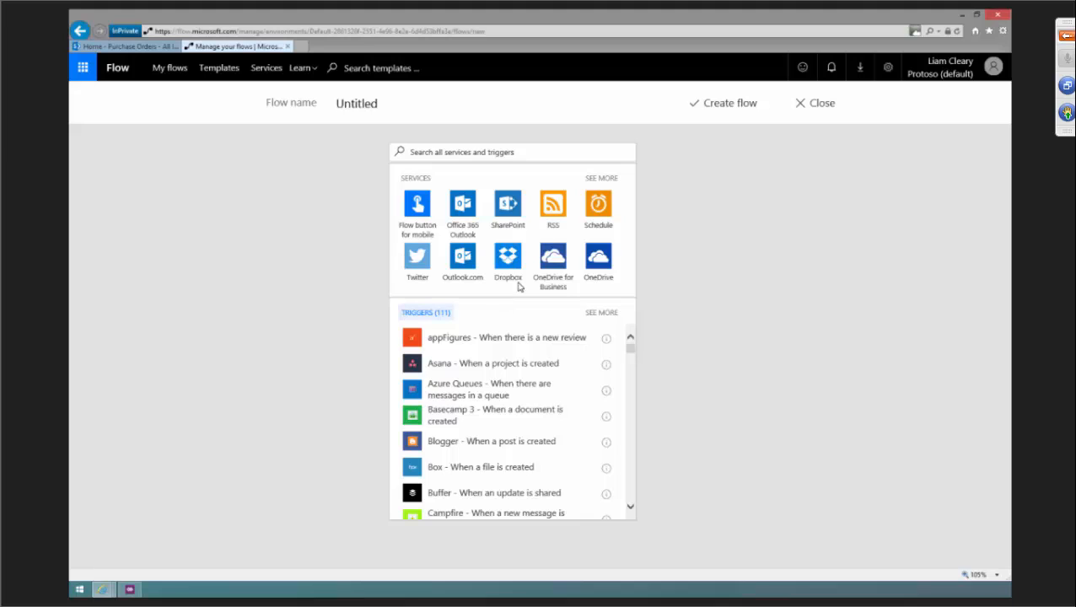
{"action": "left_click", "coordinate": [507, 207]}
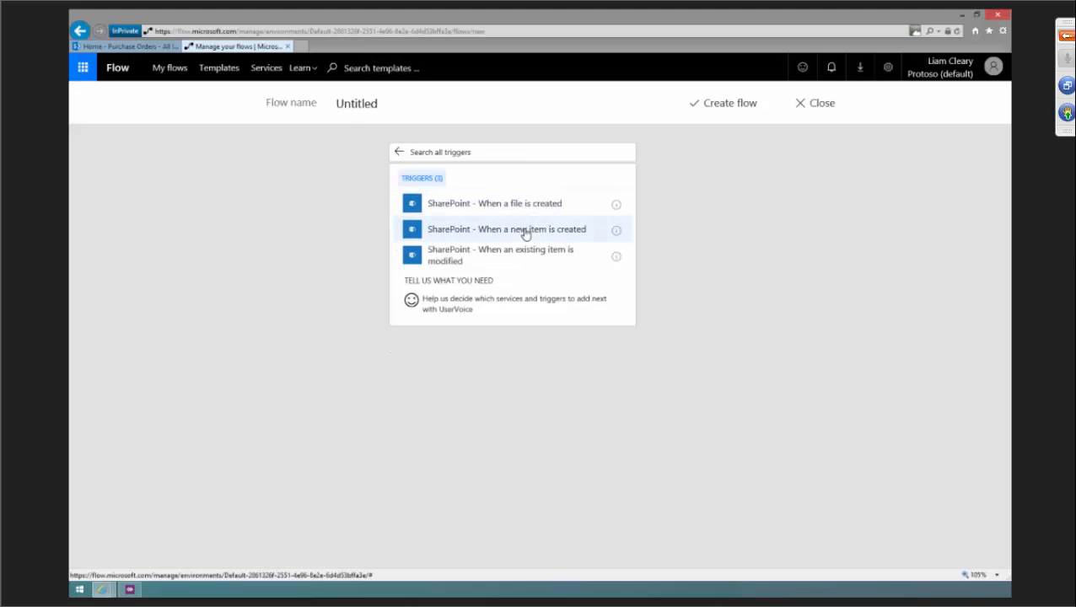
{"action": "left_click", "coordinate": [525, 234]}
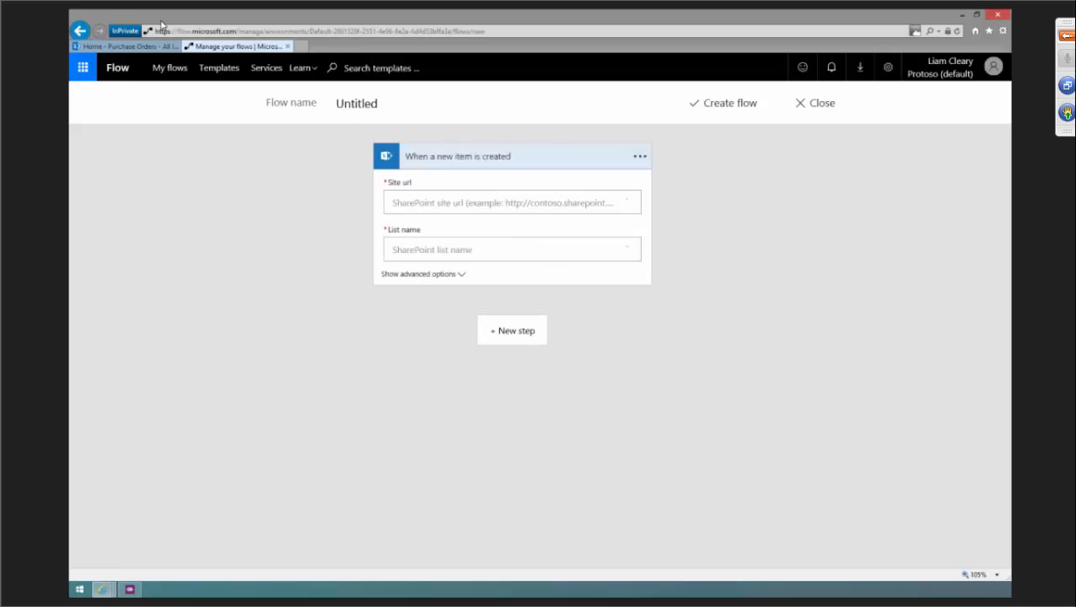
Set the trigger's Site url to the copied SharePoint site address and its List name to Purchase Orders.
{"action": "left_click", "coordinate": [126, 47]}
{"action": "left_click_drag", "start_coordinate": [278, 31], "coordinate": [155, 31]}
{"action": "left_click", "coordinate": [253, 46]}
{"action": "left_click", "coordinate": [412, 203]}
{"action": "type", "text": "https://protosocompany.sharepoint.com"}
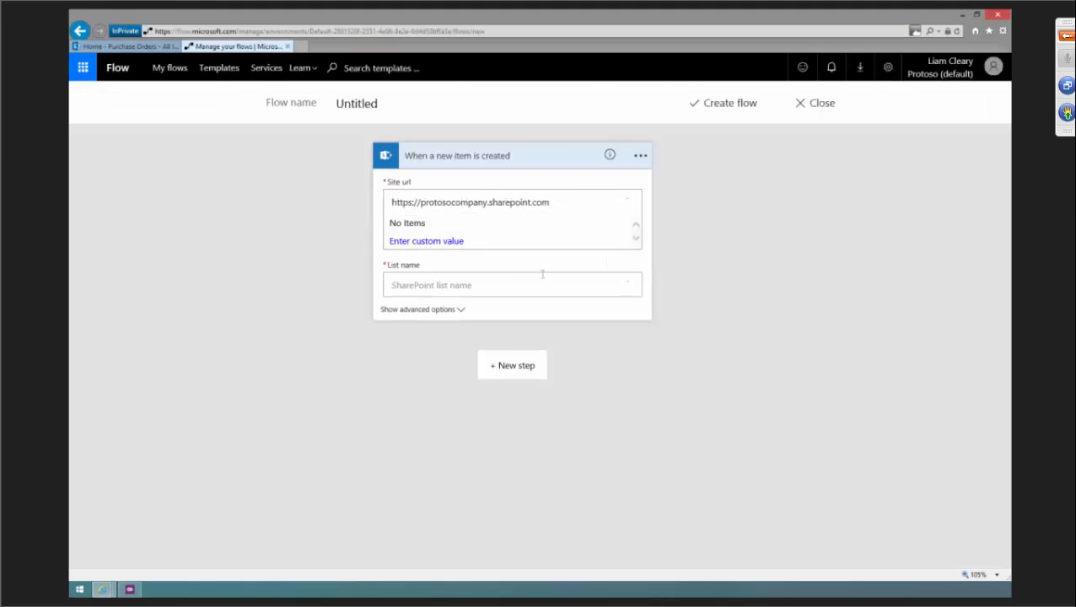
{"action": "left_click", "coordinate": [624, 253]}
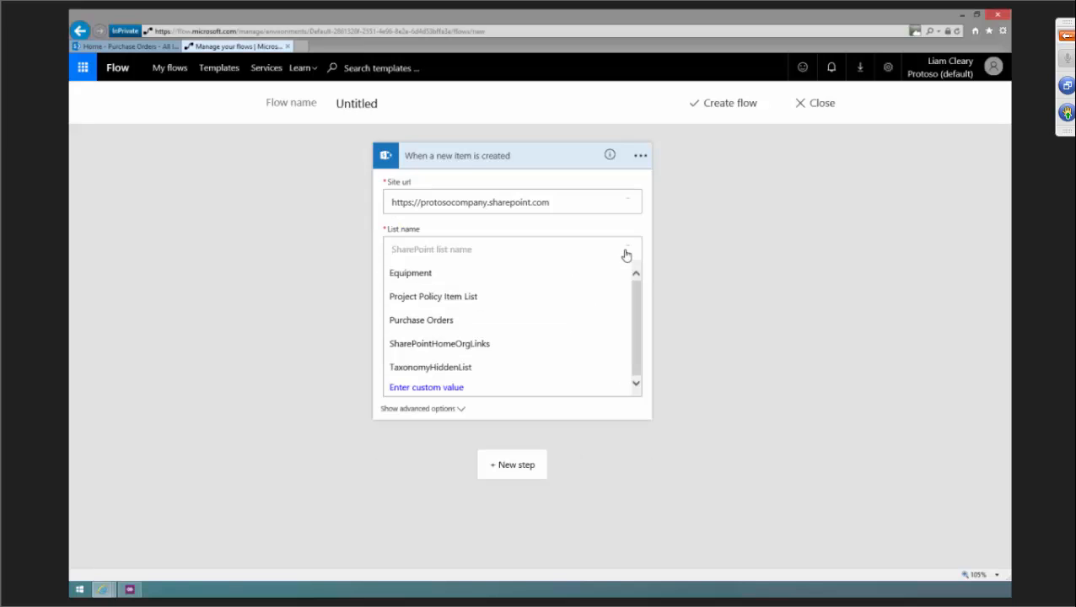
{"action": "left_click", "coordinate": [431, 319]}
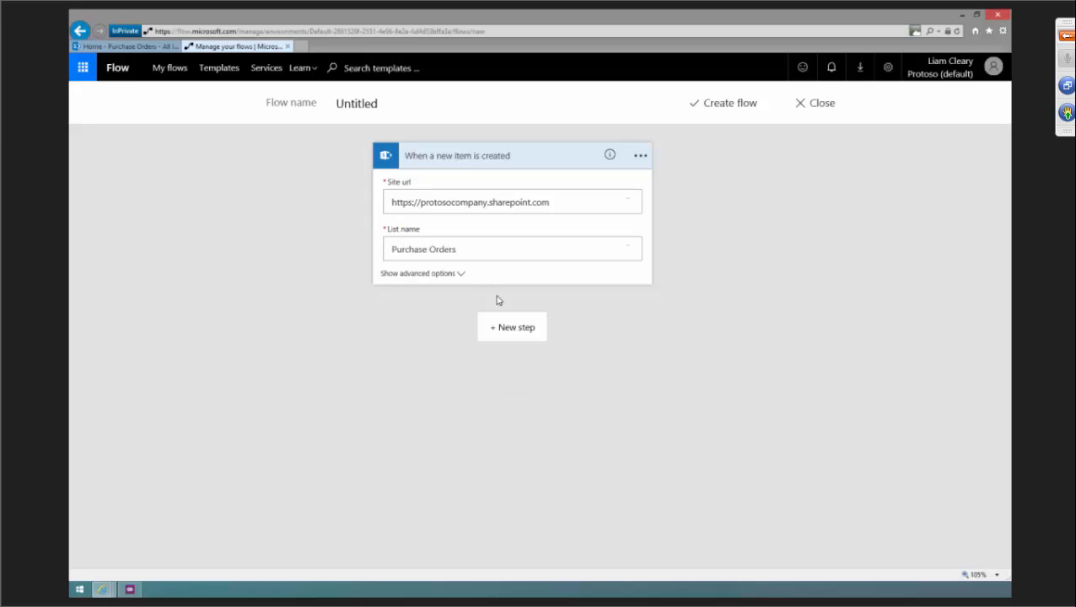
Add a new action step to the flow and browse the available actions.
{"action": "left_click", "coordinate": [512, 329]}
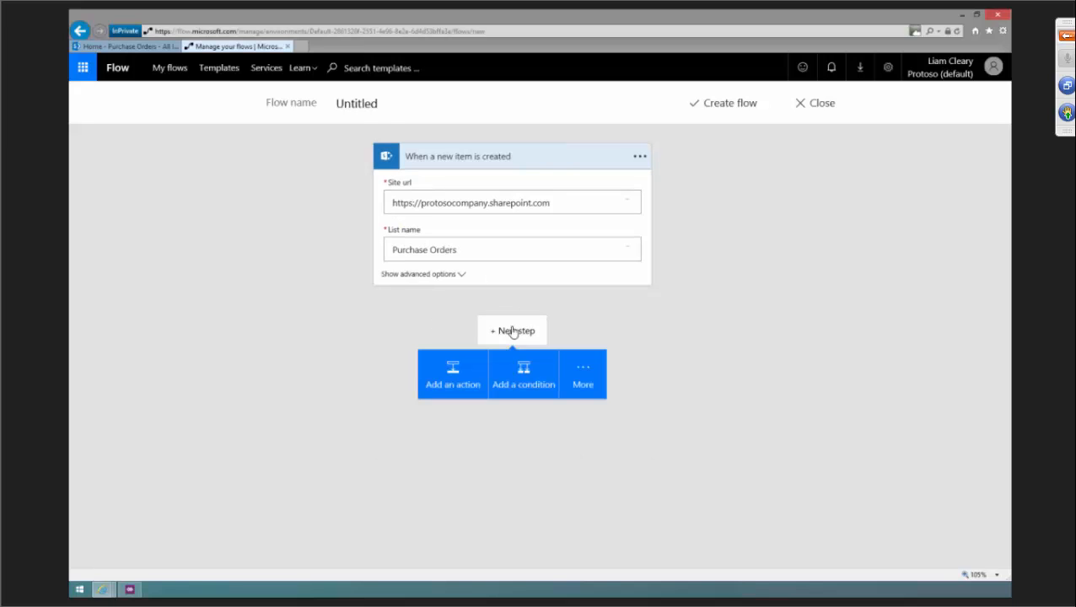
{"action": "left_click", "coordinate": [594, 384]}
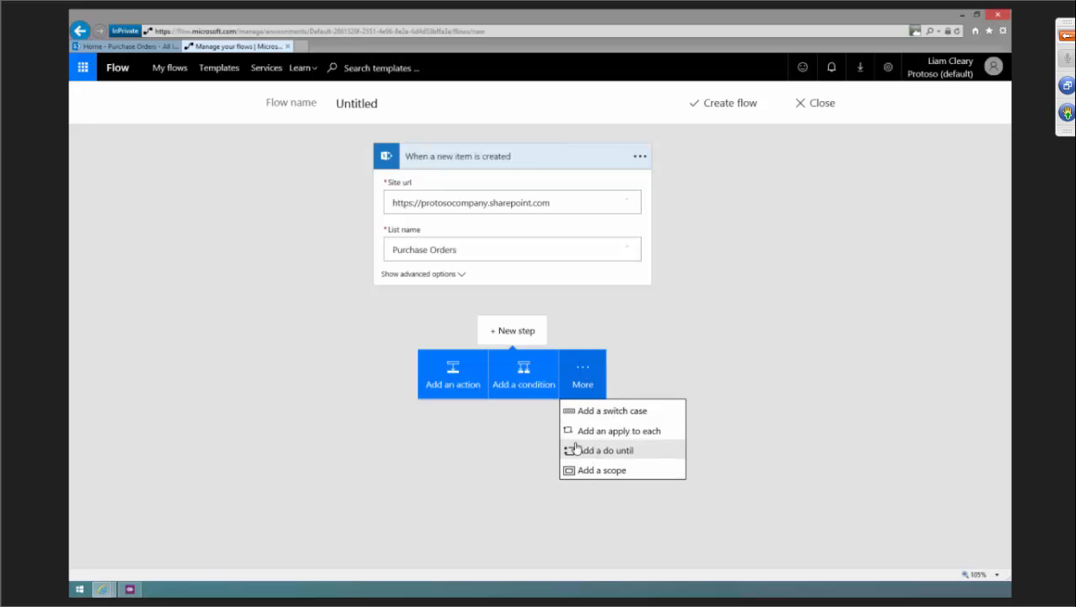
{"action": "left_click", "coordinate": [462, 376]}
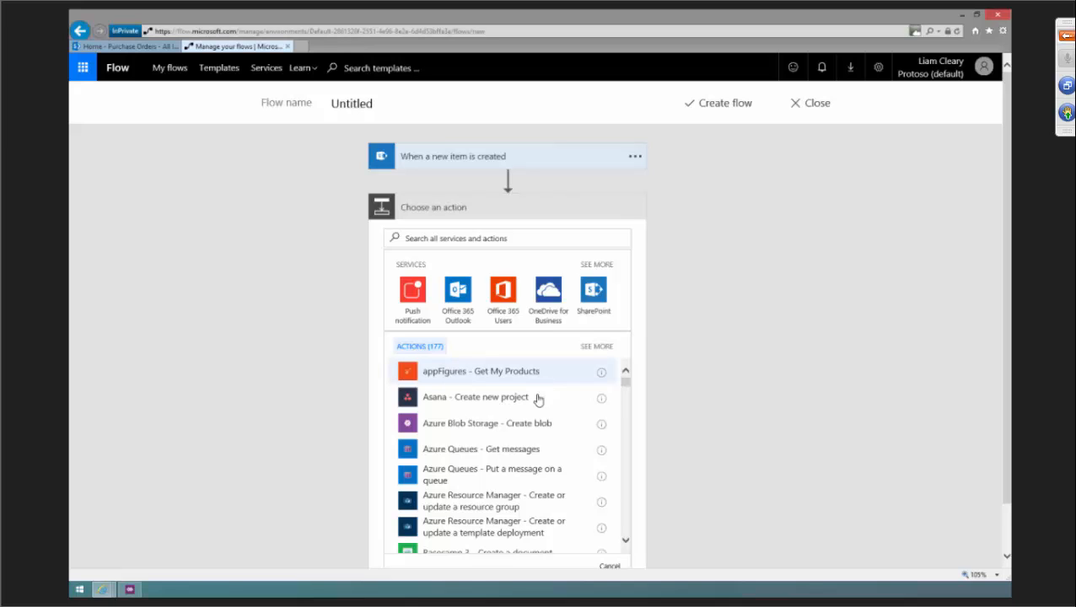
{"action": "left_click_drag", "start_coordinate": [625, 394], "coordinate": [625, 407]}
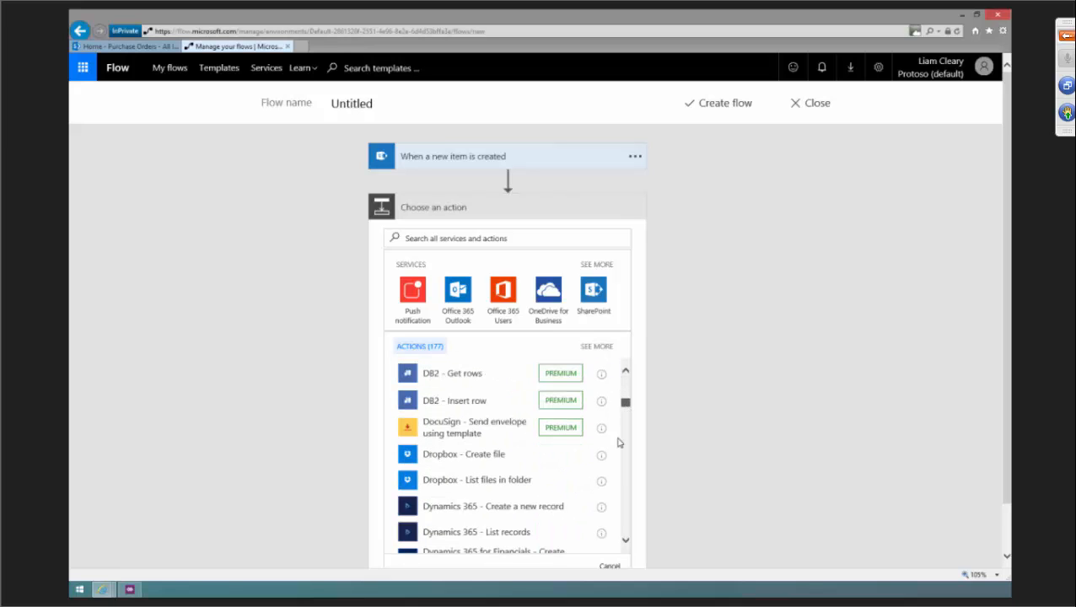
{"action": "scroll", "coordinate": [614, 468], "scroll_direction": "down", "scroll_amount": 5}
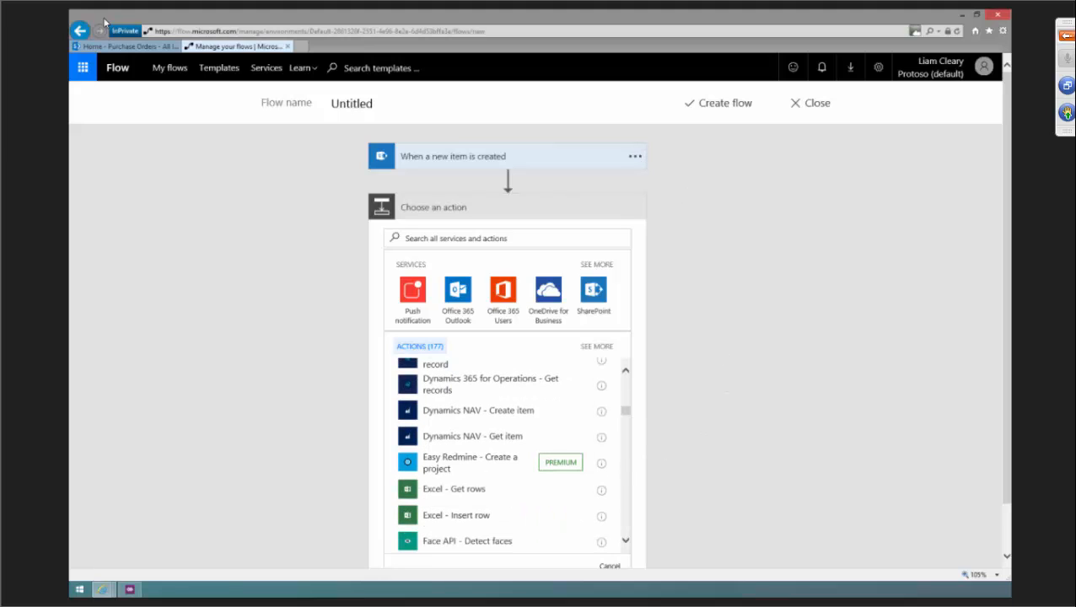
Open the Equipment Management app from the Equipment list's Equipment Management view.
{"action": "left_click", "coordinate": [125, 47]}
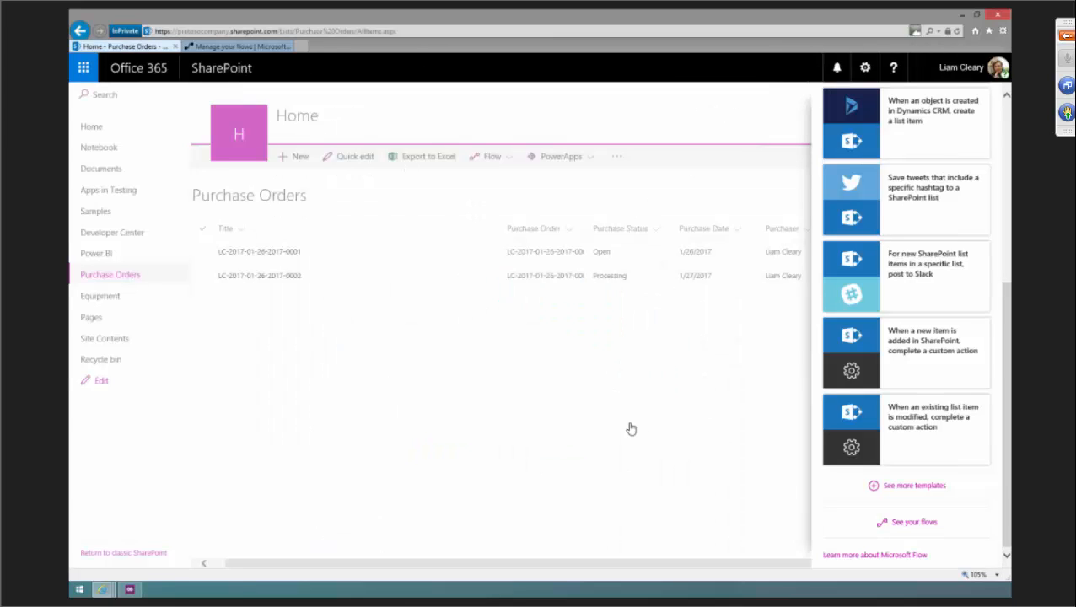
{"action": "left_click", "coordinate": [927, 157]}
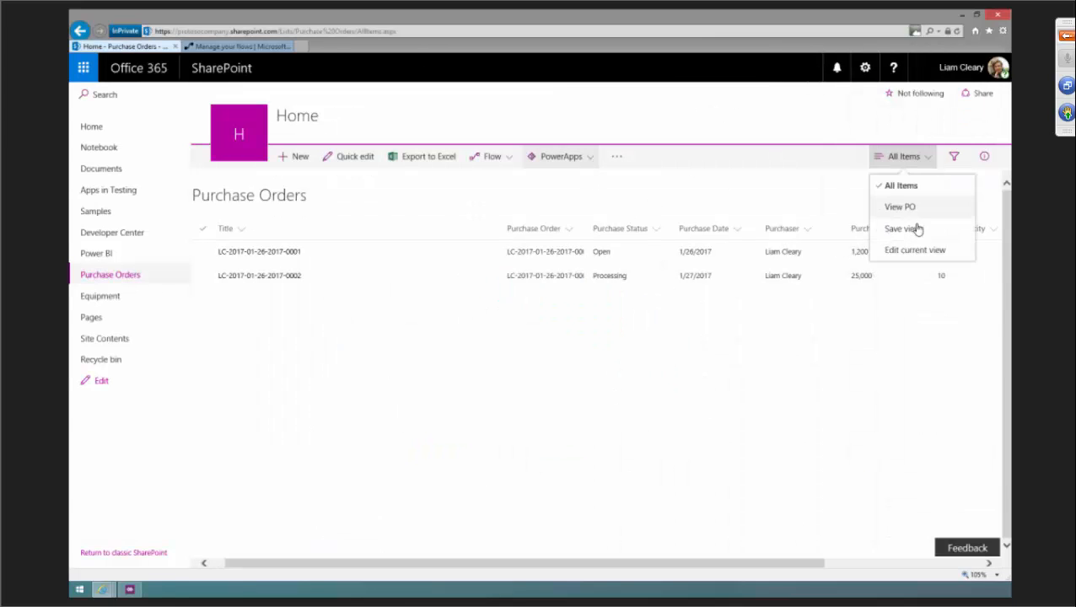
{"action": "left_click", "coordinate": [100, 298]}
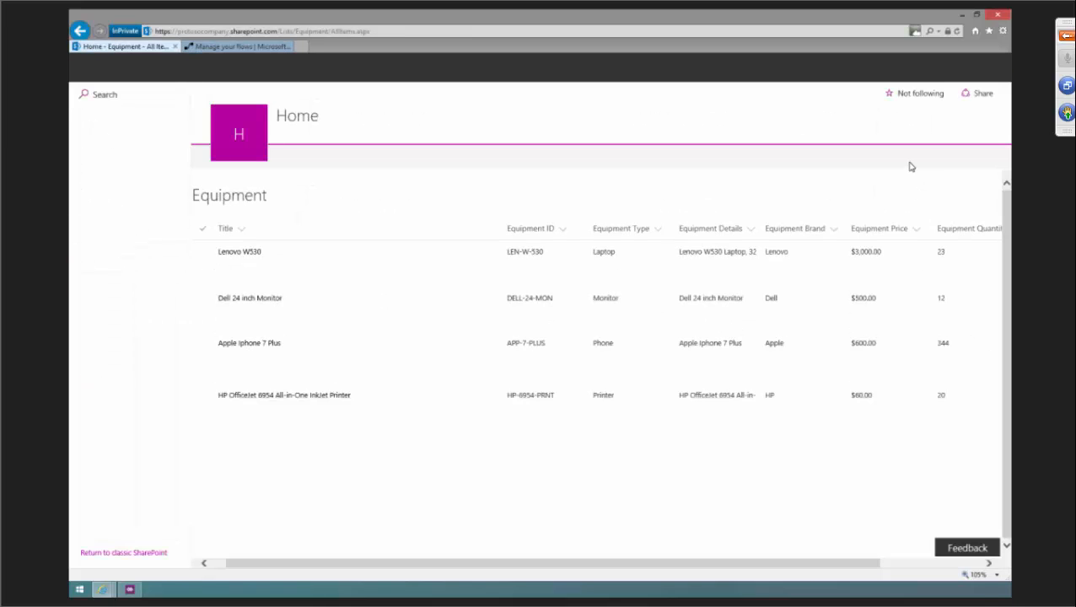
{"action": "left_click", "coordinate": [929, 158]}
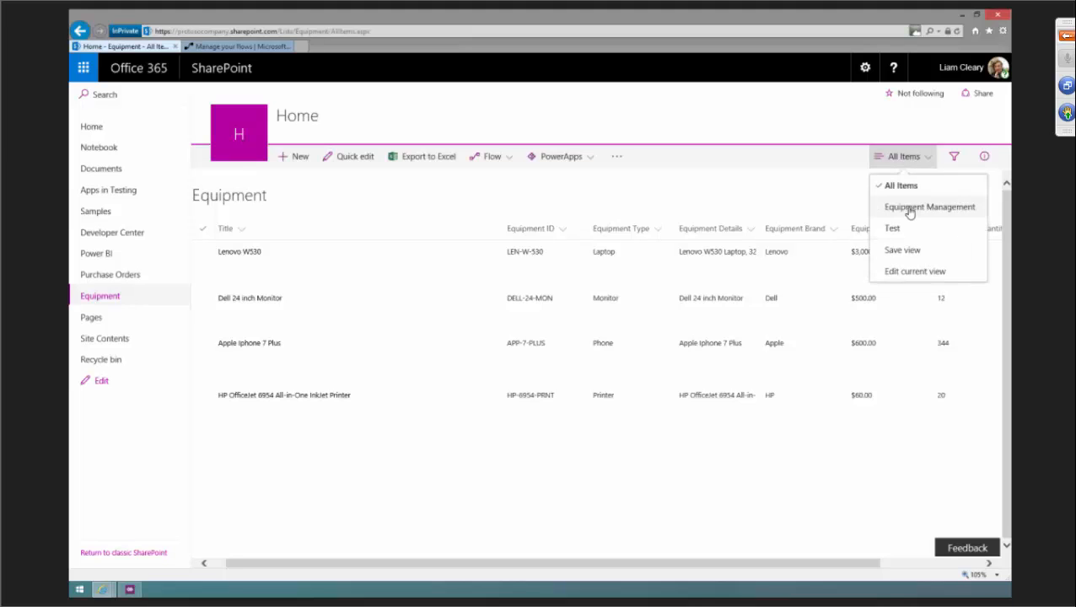
{"action": "left_click", "coordinate": [911, 209]}
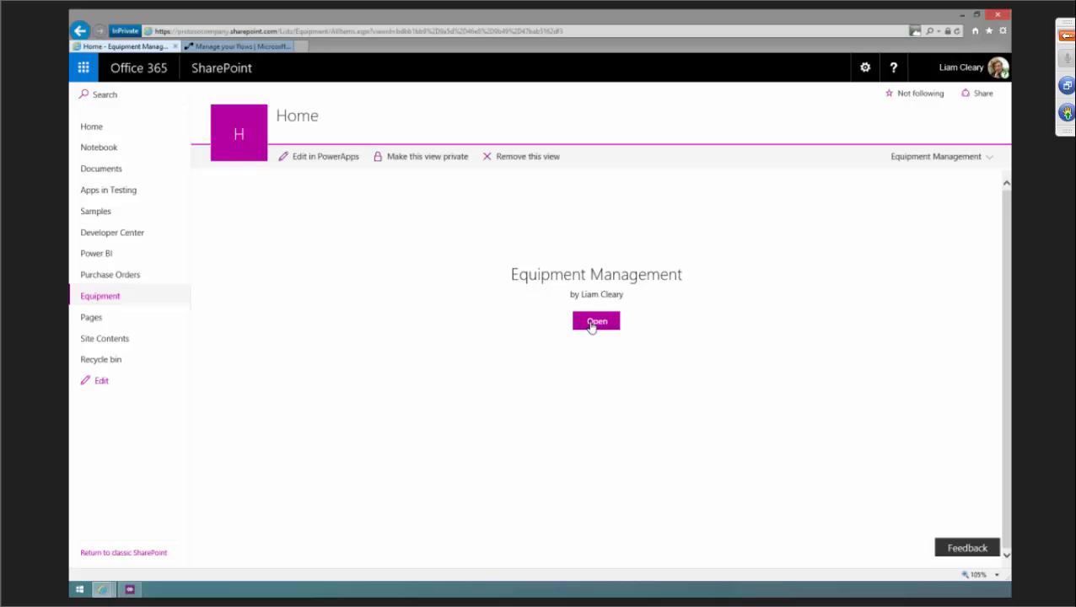
{"action": "left_click", "coordinate": [595, 322]}
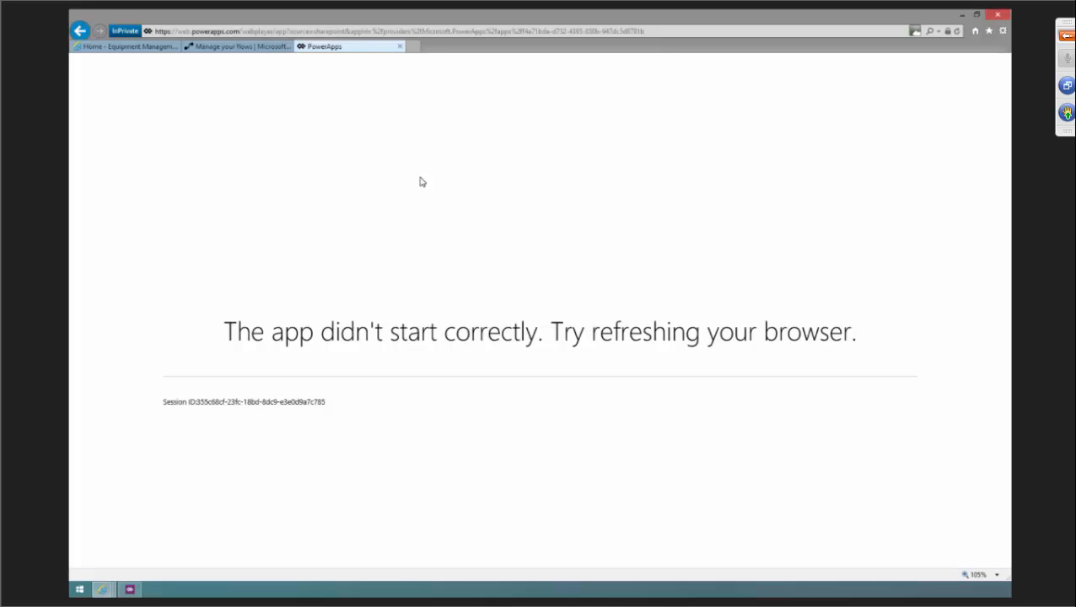
Try to reopen the Equipment Management app after checking its entry in the PowerApps desktop app.
{"action": "left_click", "coordinate": [114, 52]}
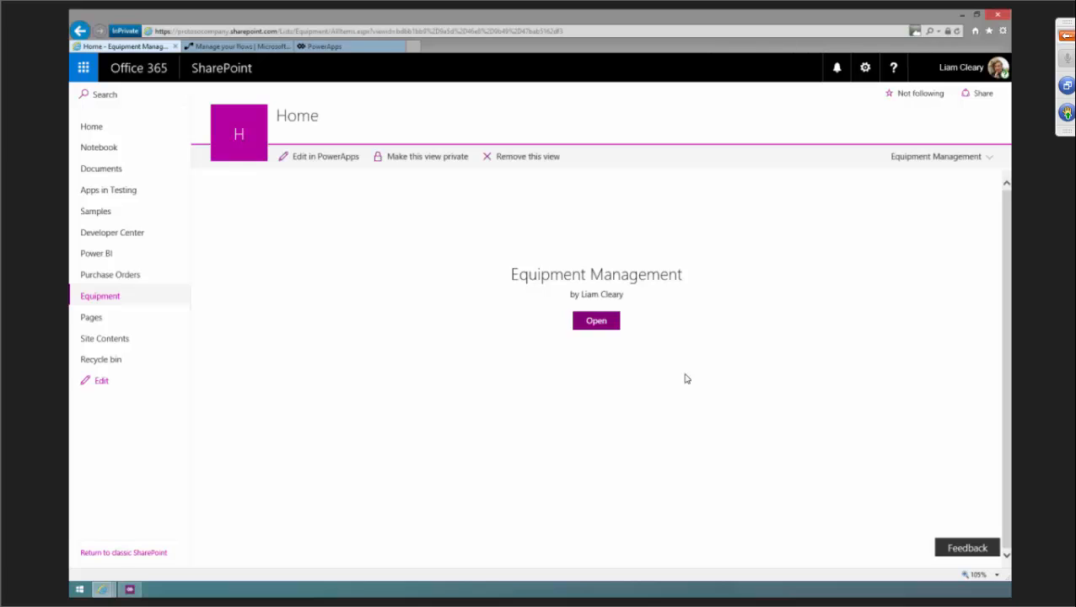
{"action": "left_click", "coordinate": [346, 48]}
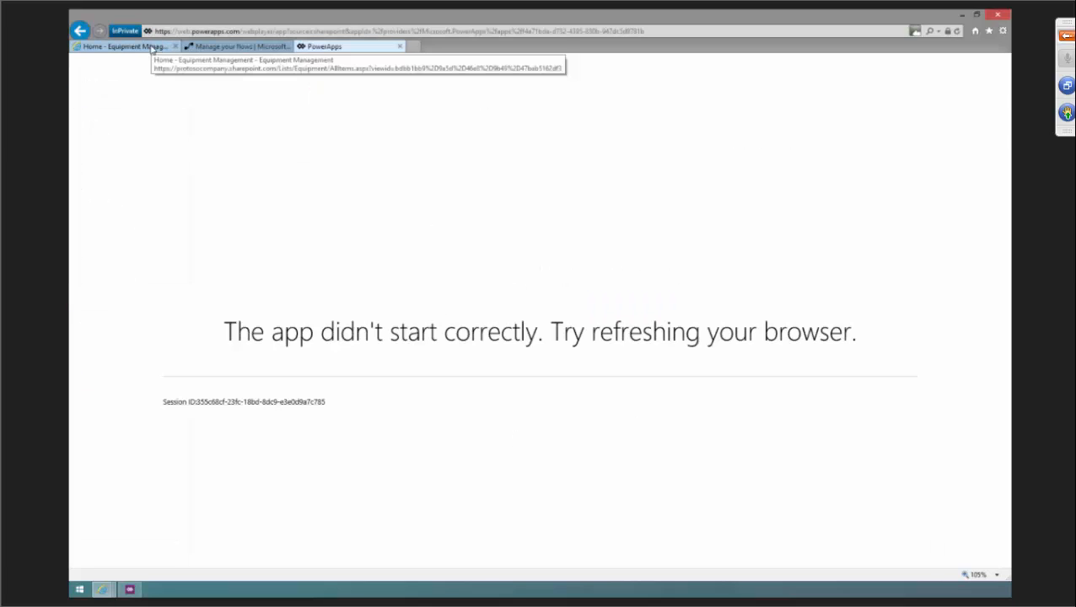
{"action": "left_click", "coordinate": [129, 588]}
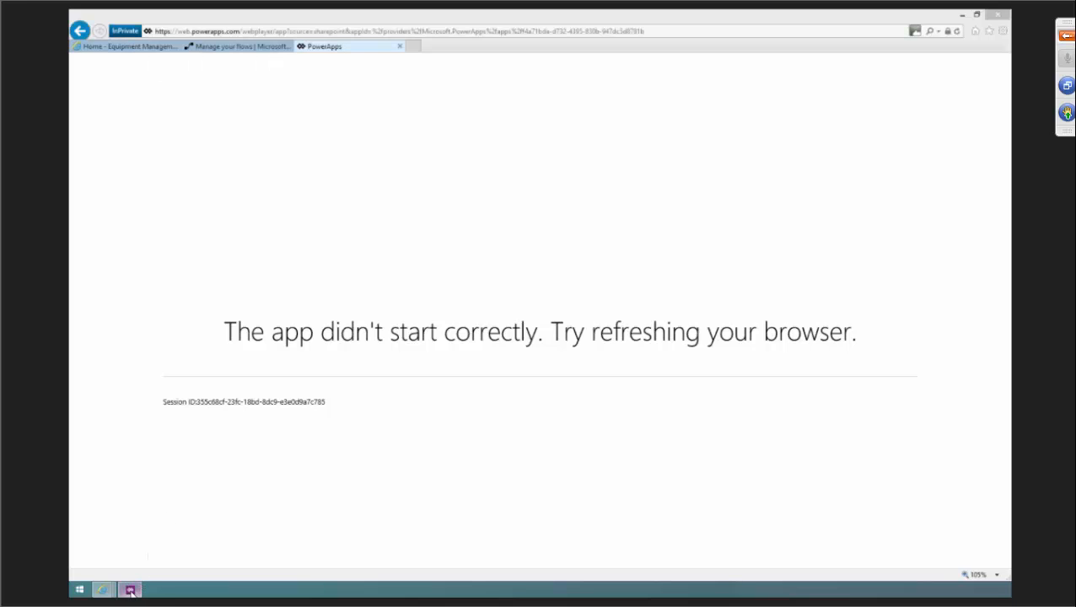
{"action": "scroll", "coordinate": [586, 194], "scroll_direction": "up", "scroll_amount": 1}
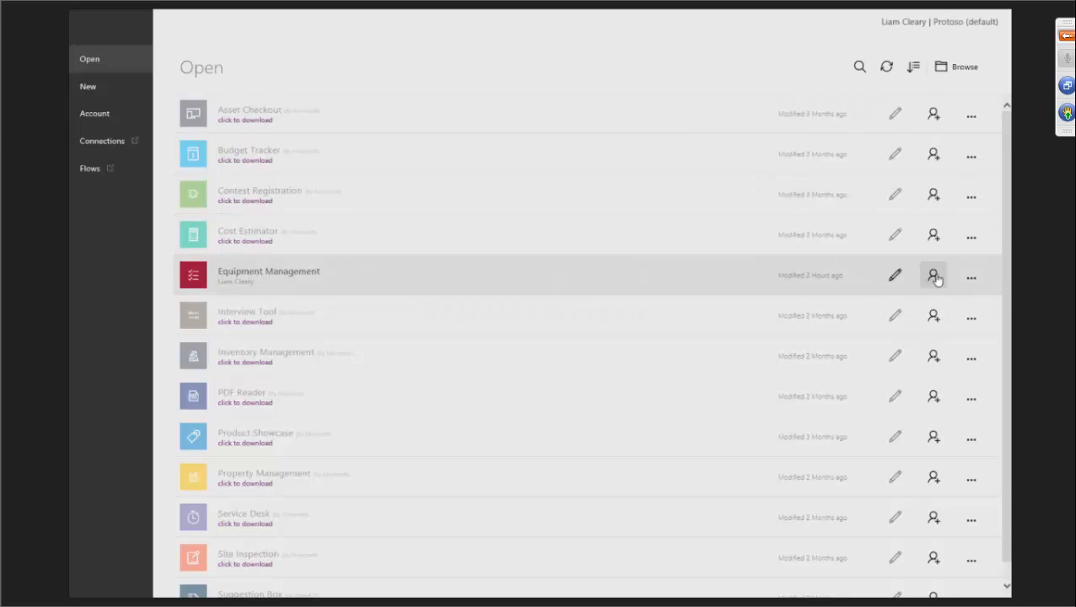
{"action": "left_click", "coordinate": [970, 278]}
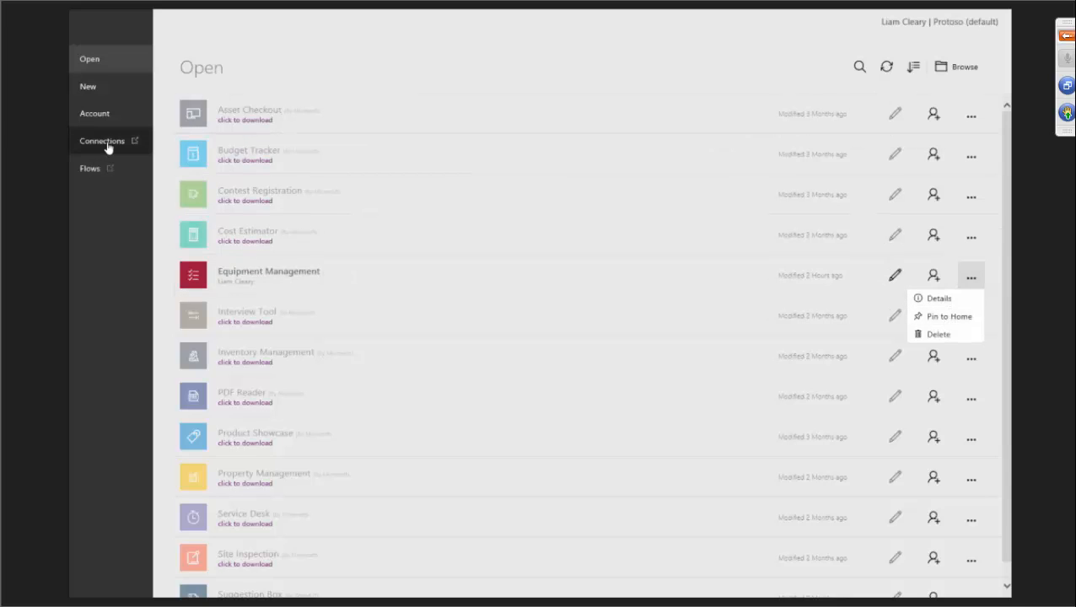
{"action": "left_click", "coordinate": [369, 292]}
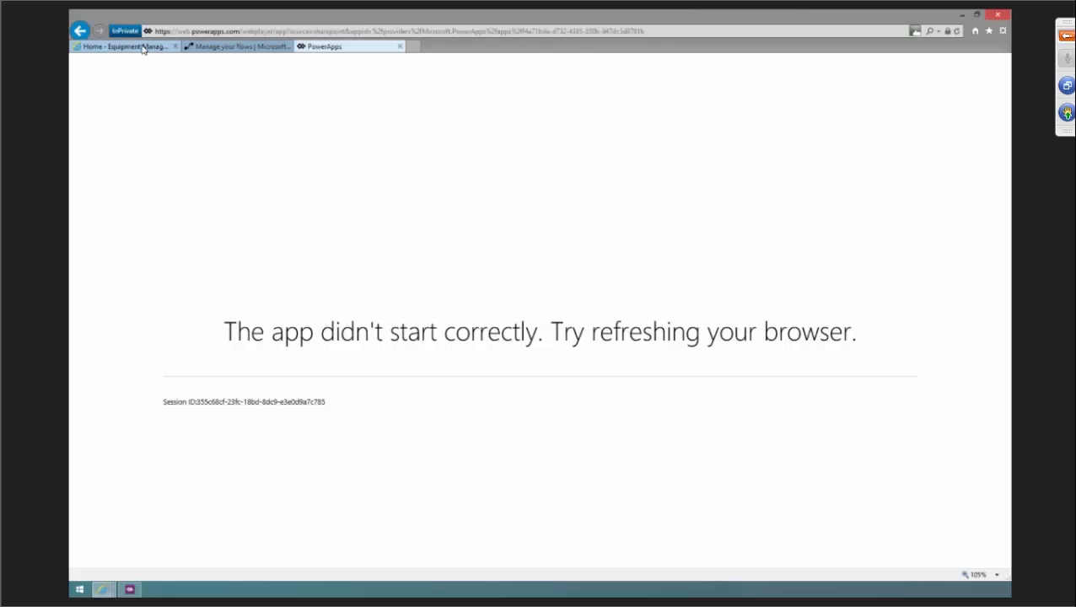
{"action": "left_click", "coordinate": [126, 47]}
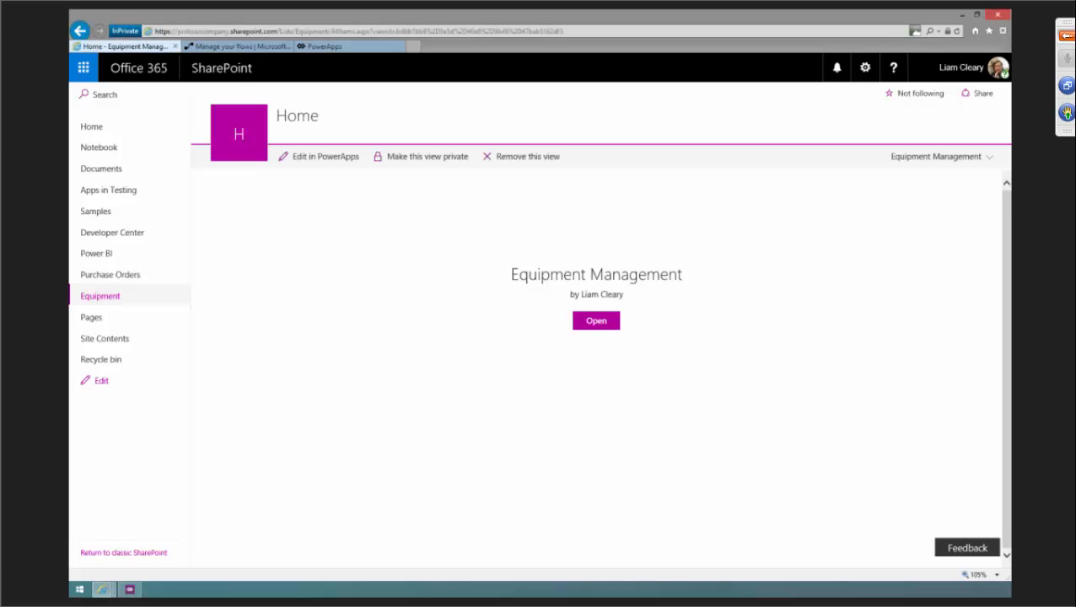
{"action": "left_click", "coordinate": [596, 321]}
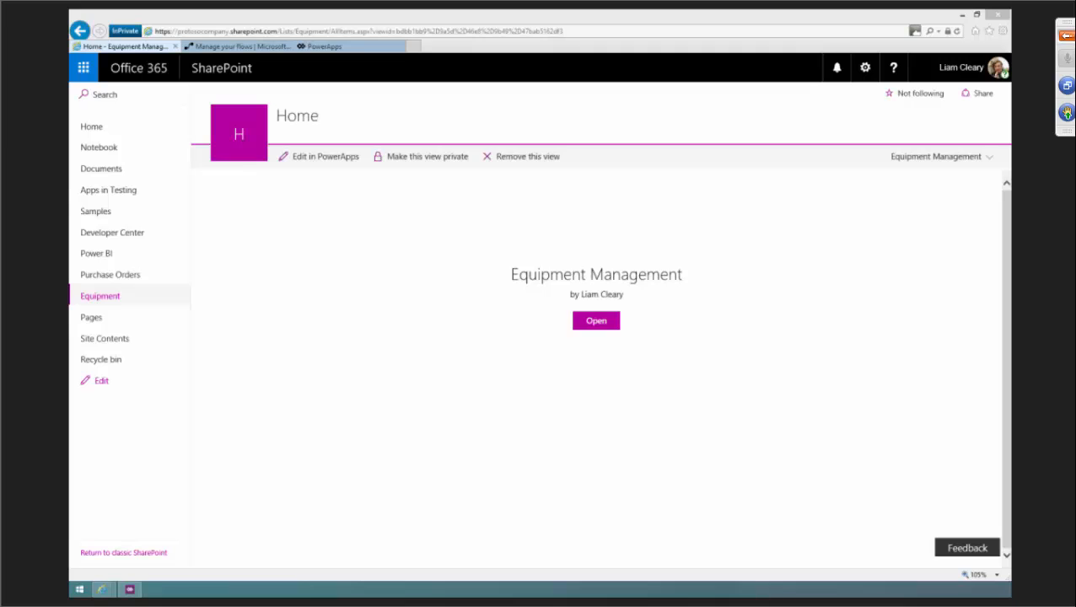
{"action": "key", "text": "shift+F5"}
{"action": "left_click", "coordinate": [317, 419]}
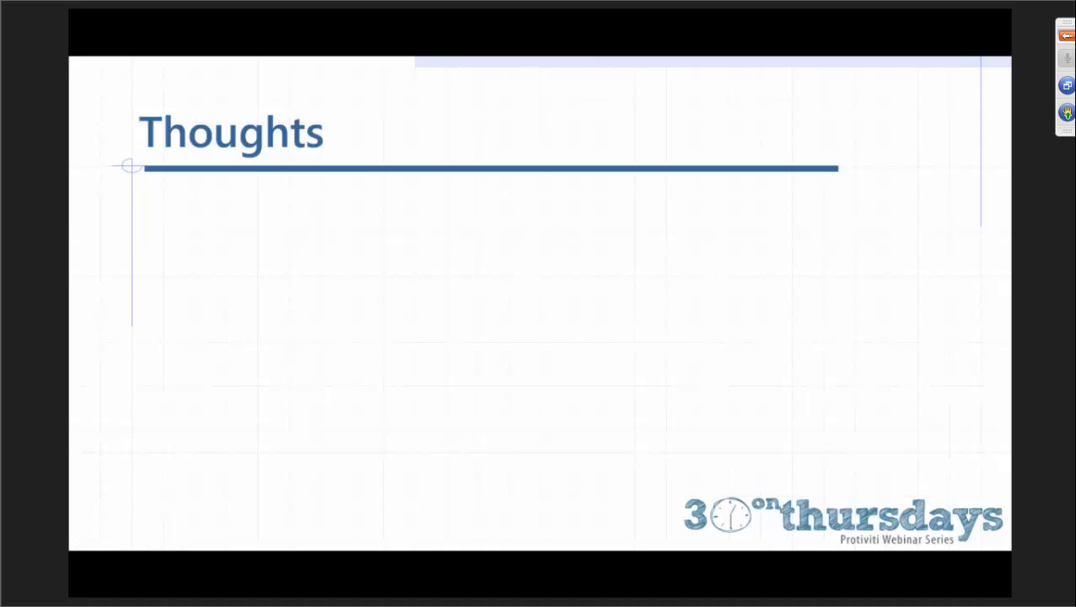
{"action": "key", "text": "Right"}
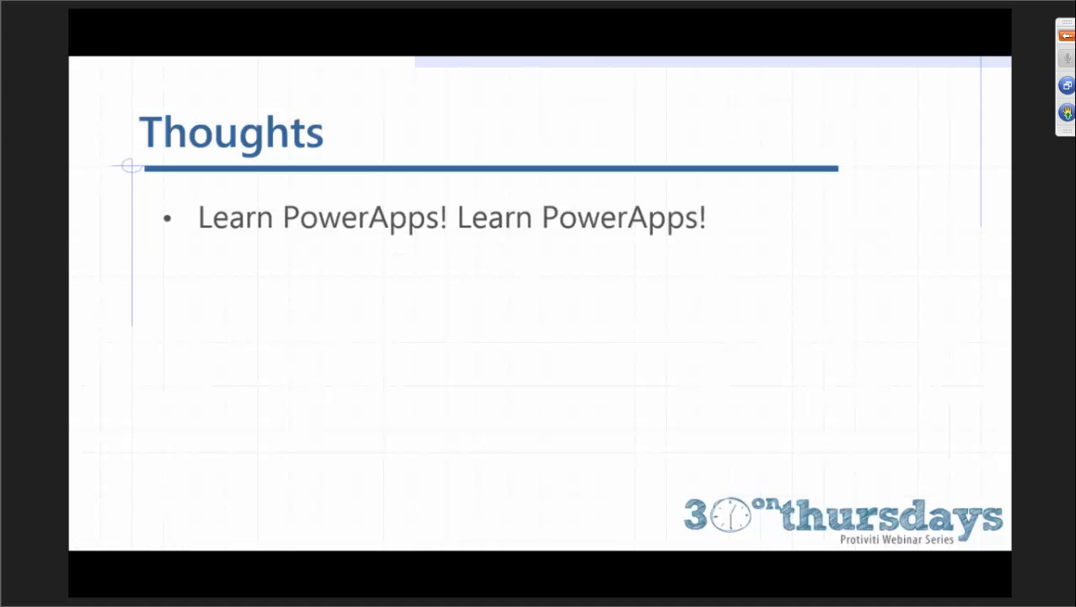